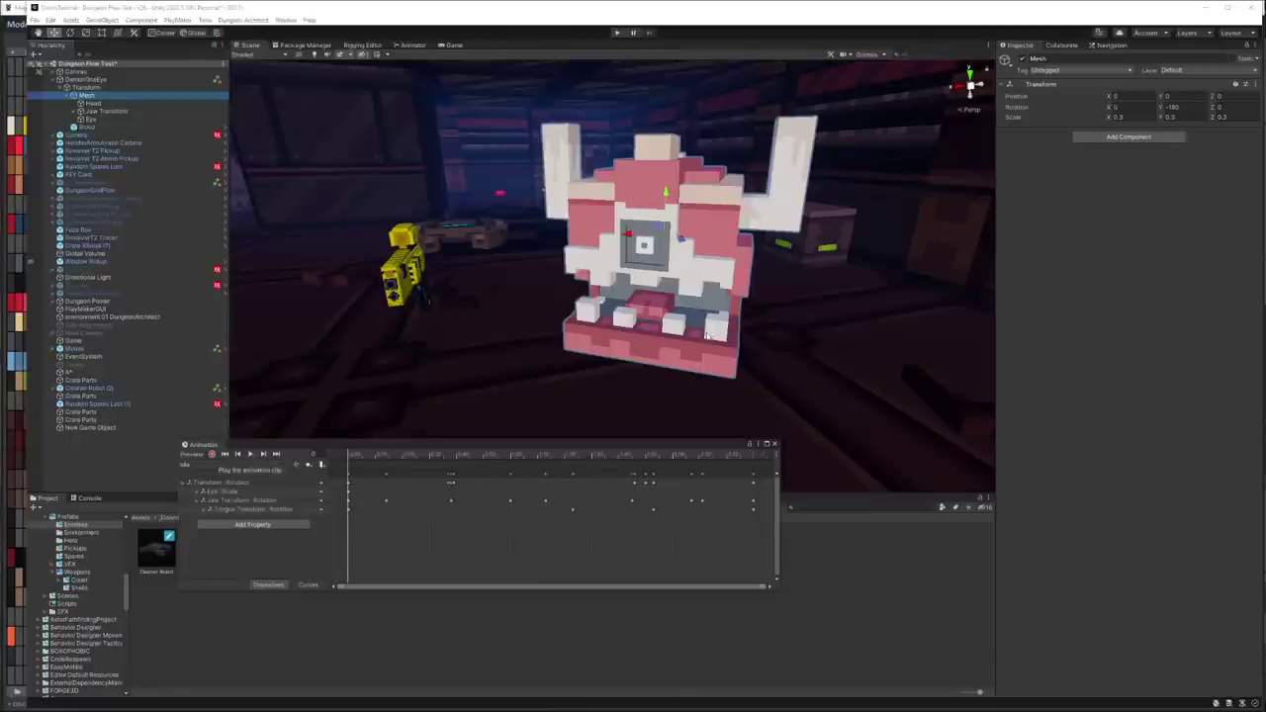
# Step: Play the eyeball monster's Idle animation preview while orbiting the scene view around it
pyautogui.moveTo(742, 338)
pyautogui.mouseDown(button='right')
pyautogui.moveTo(628, 292)
pyautogui.moveTo(660, 325)
pyautogui.mouseUp(button='right')
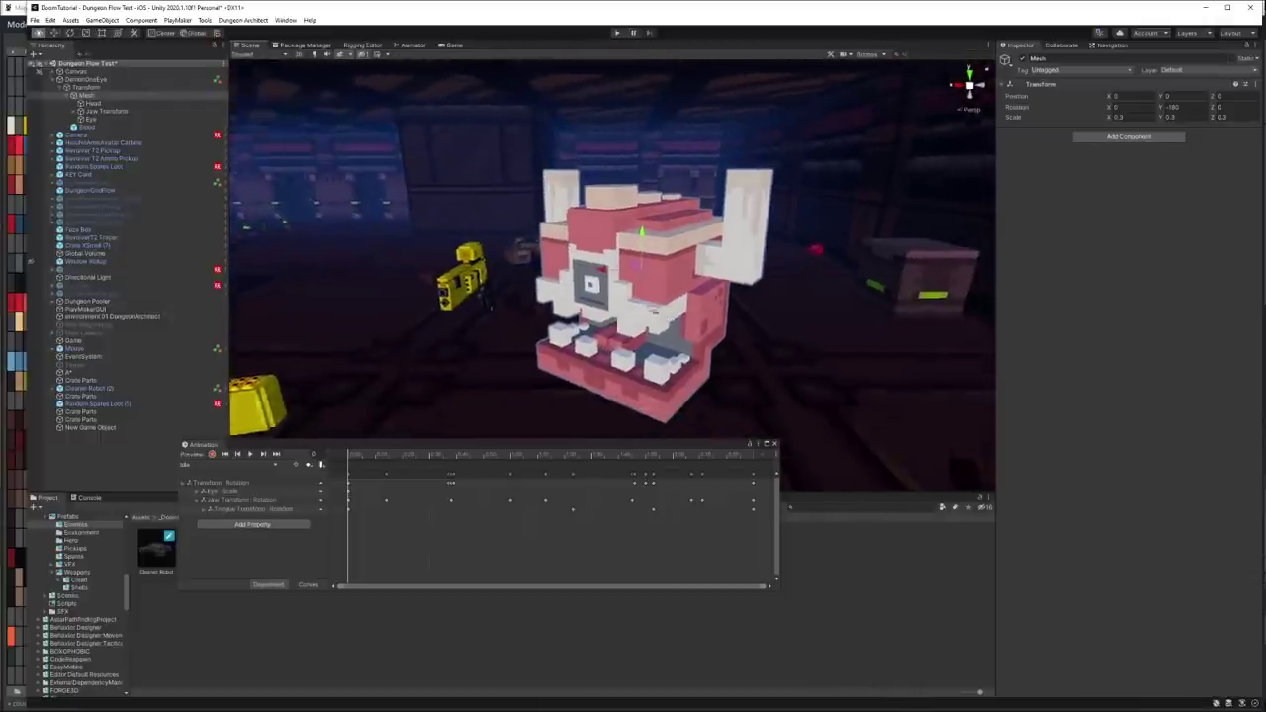
pyautogui.click(249, 453)
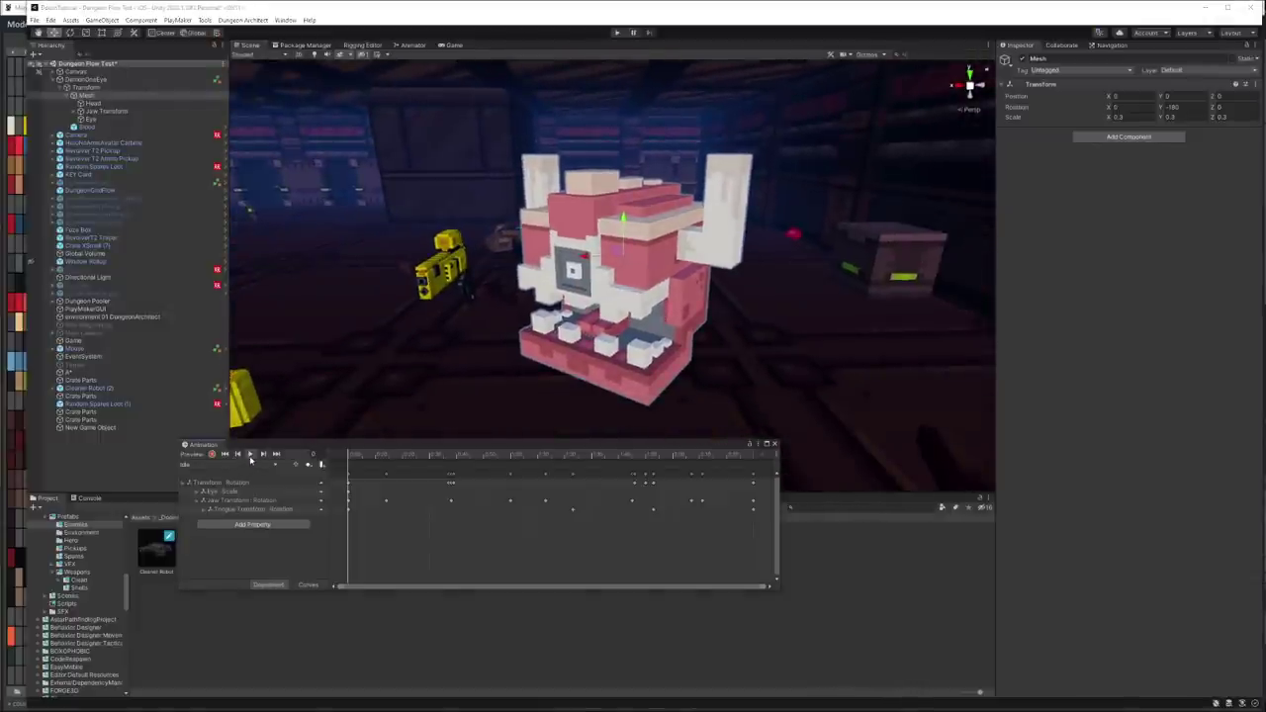
pyautogui.moveTo(603, 341)
pyautogui.mouseDown(button='right')
pyautogui.moveTo(656, 345)
pyautogui.moveTo(618, 280)
pyautogui.moveTo(598, 297)
pyautogui.mouseUp(button='right')
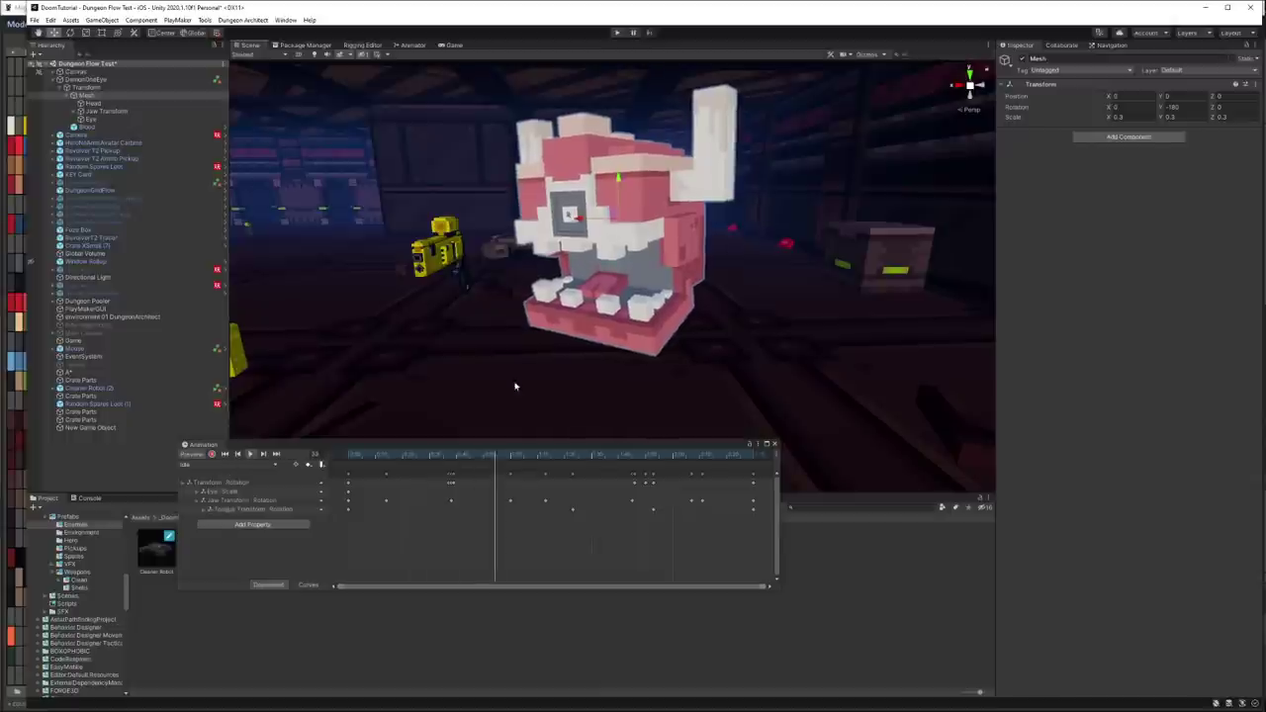
# Step: Switch the animation preview from Idle to the Run clip, then to the Bite clip
pyautogui.click(233, 472)
pyautogui.click(233, 465)
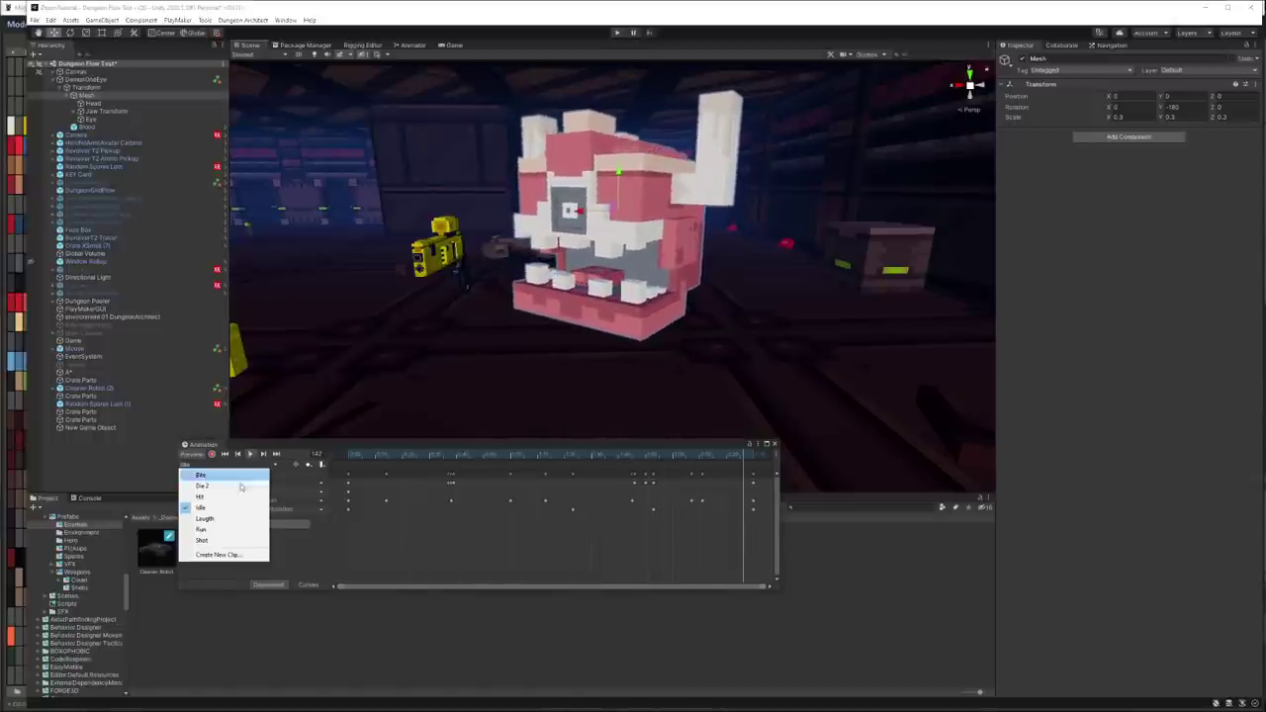
pyautogui.click(228, 525)
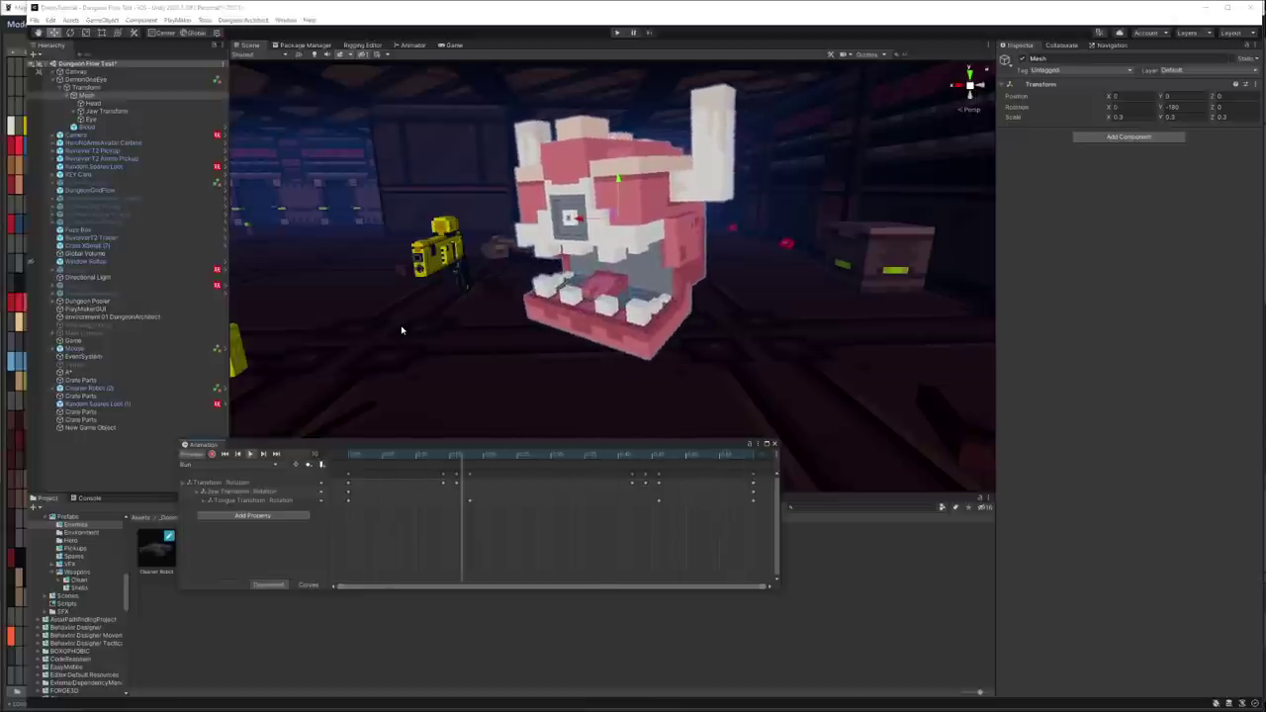
pyautogui.click(232, 465)
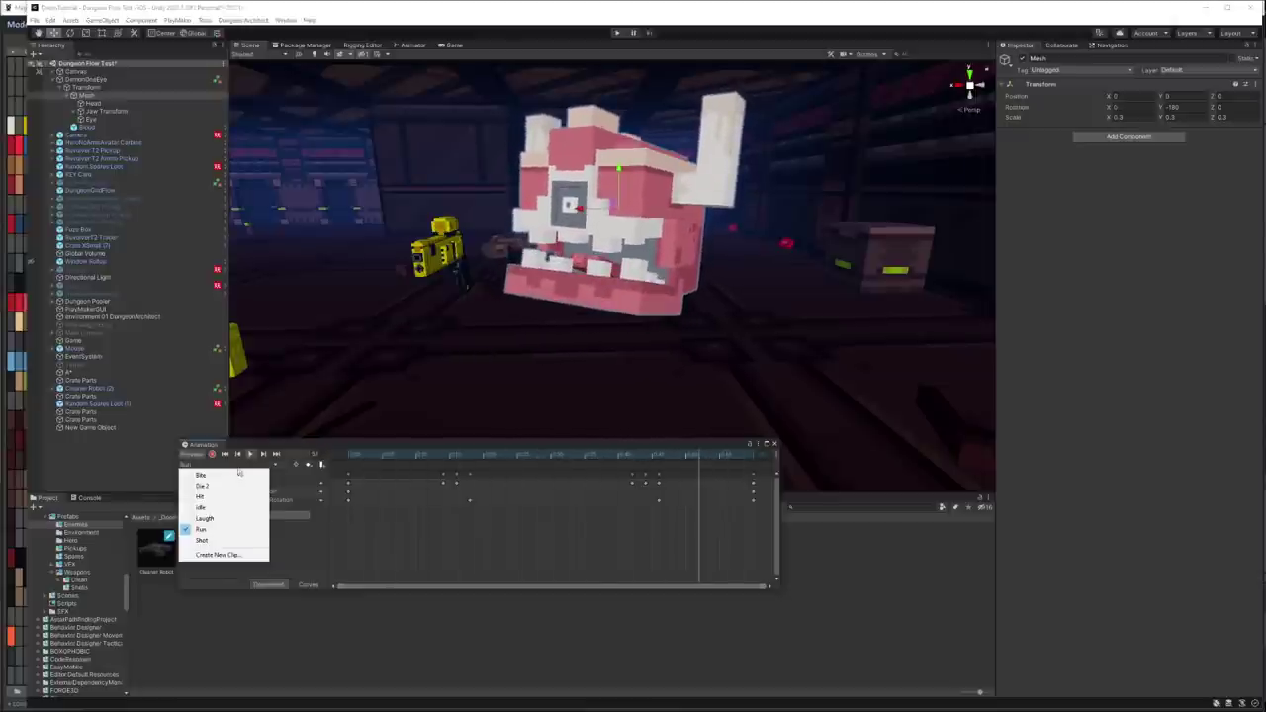
pyautogui.click(241, 480)
# Step: Play the Bite animation preview, then orbit around the room and the RocketDog model
pyautogui.click(252, 454)
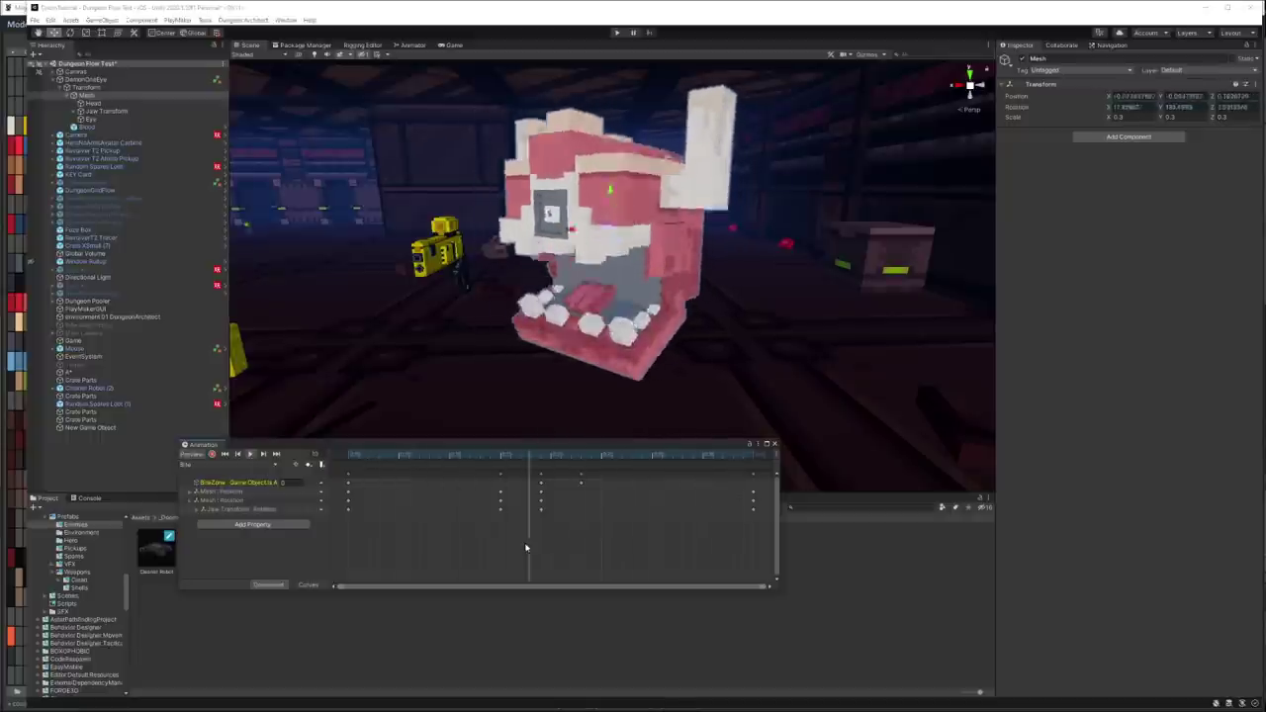
pyautogui.moveTo(524, 382)
pyautogui.mouseDown(button='right')
pyautogui.moveTo(642, 363)
pyautogui.moveTo(704, 369)
pyautogui.moveTo(454, 342)
pyautogui.moveTo(554, 346)
pyautogui.mouseUp(button='right')
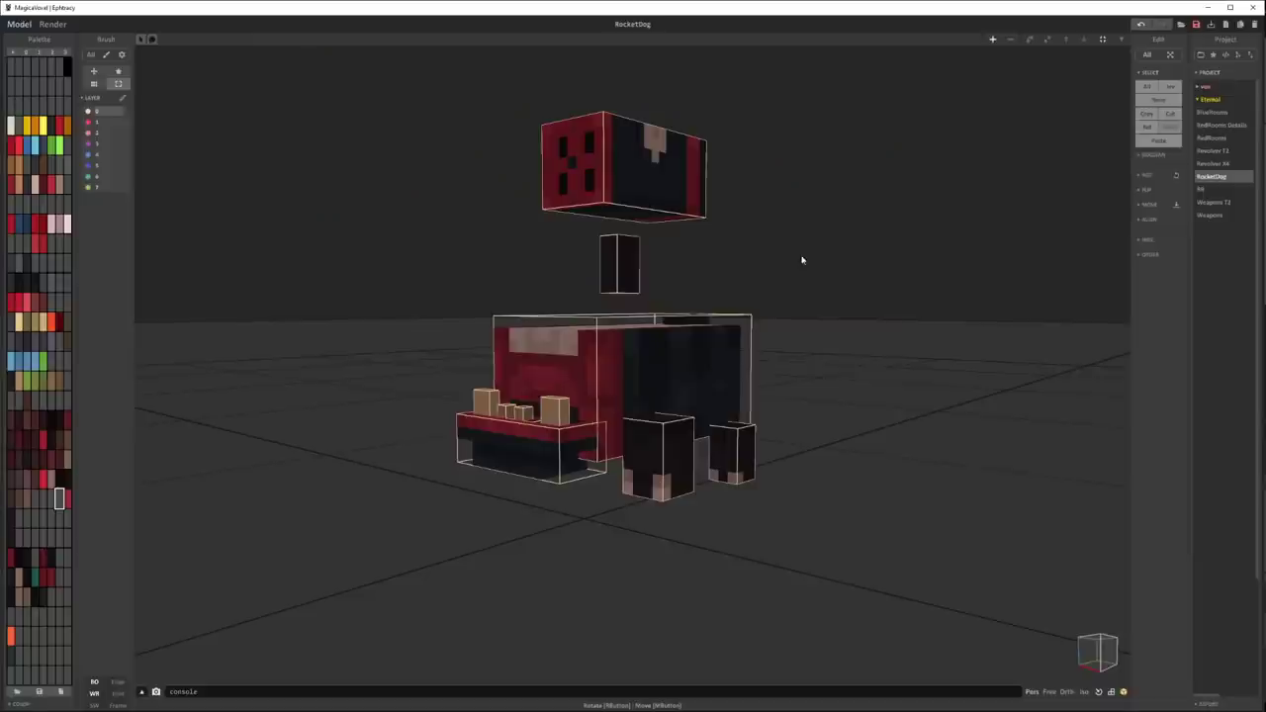
pyautogui.moveTo(801, 260)
pyautogui.mouseDown(button='right')
pyautogui.moveTo(838, 280)
pyautogui.moveTo(623, 271)
pyautogui.moveTo(866, 263)
pyautogui.moveTo(847, 283)
pyautogui.mouseUp(button='right')
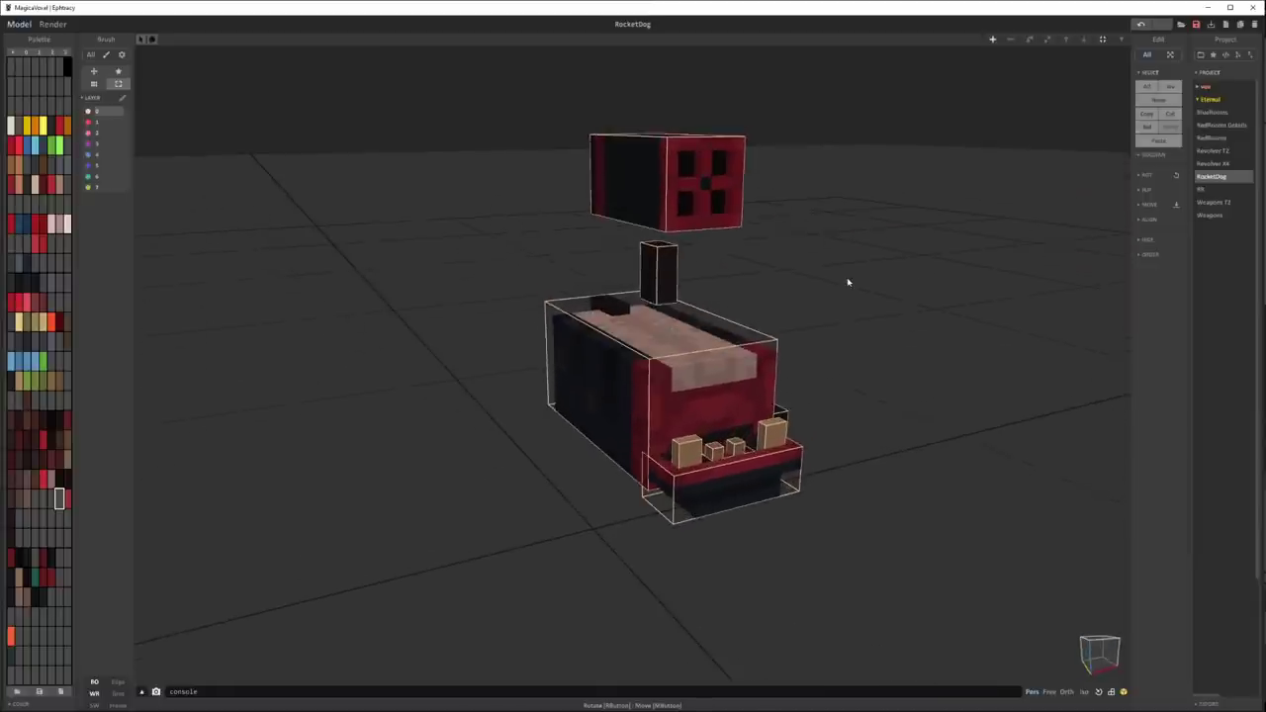
pyautogui.click(1221, 139)
pyautogui.click(1221, 126)
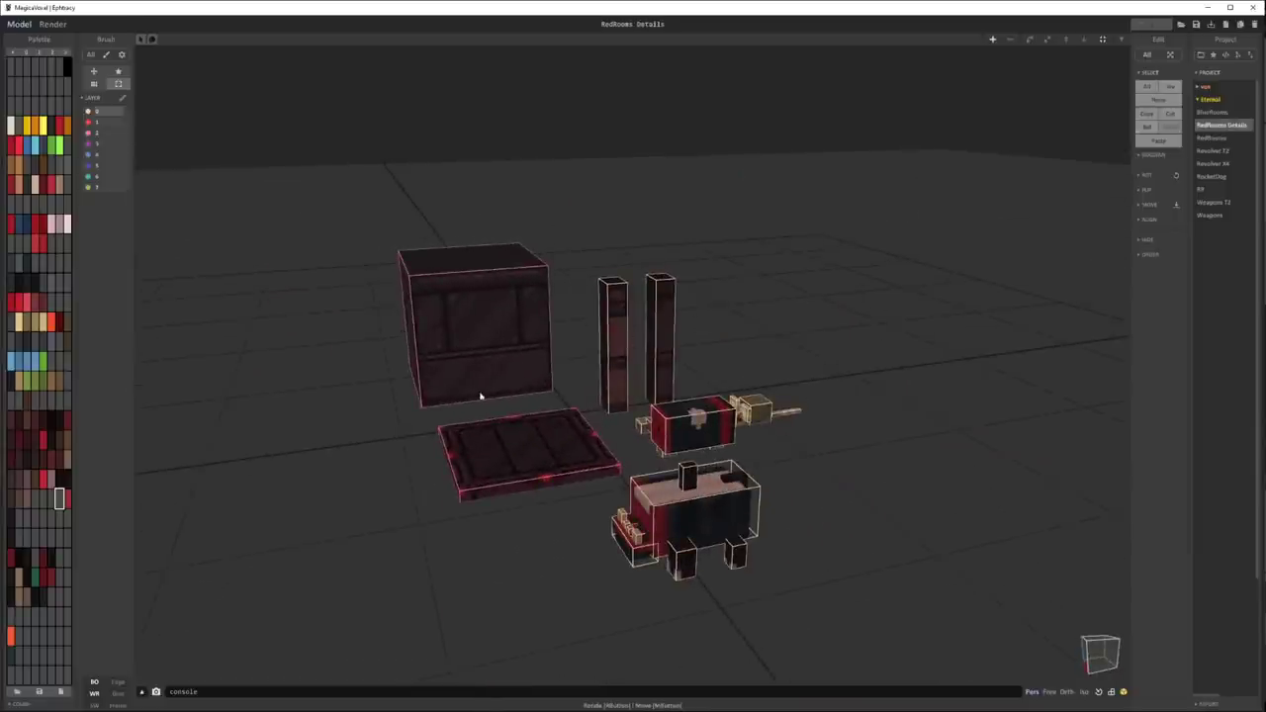
pyautogui.moveTo(481, 395); pyautogui.dragTo(590, 391, button='right')
pyautogui.moveTo(453, 341); pyautogui.dragTo(869, 458, button='right')
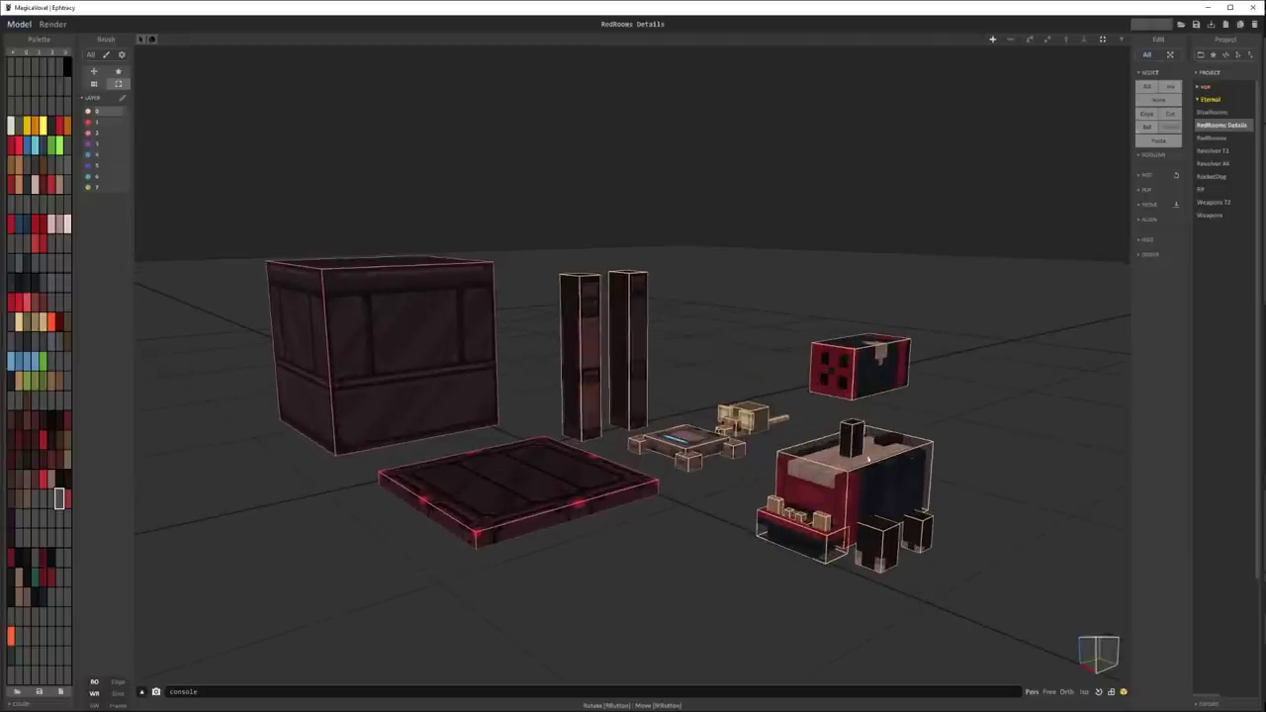
pyautogui.moveTo(1071, 376); pyautogui.dragTo(800, 345, button='right')
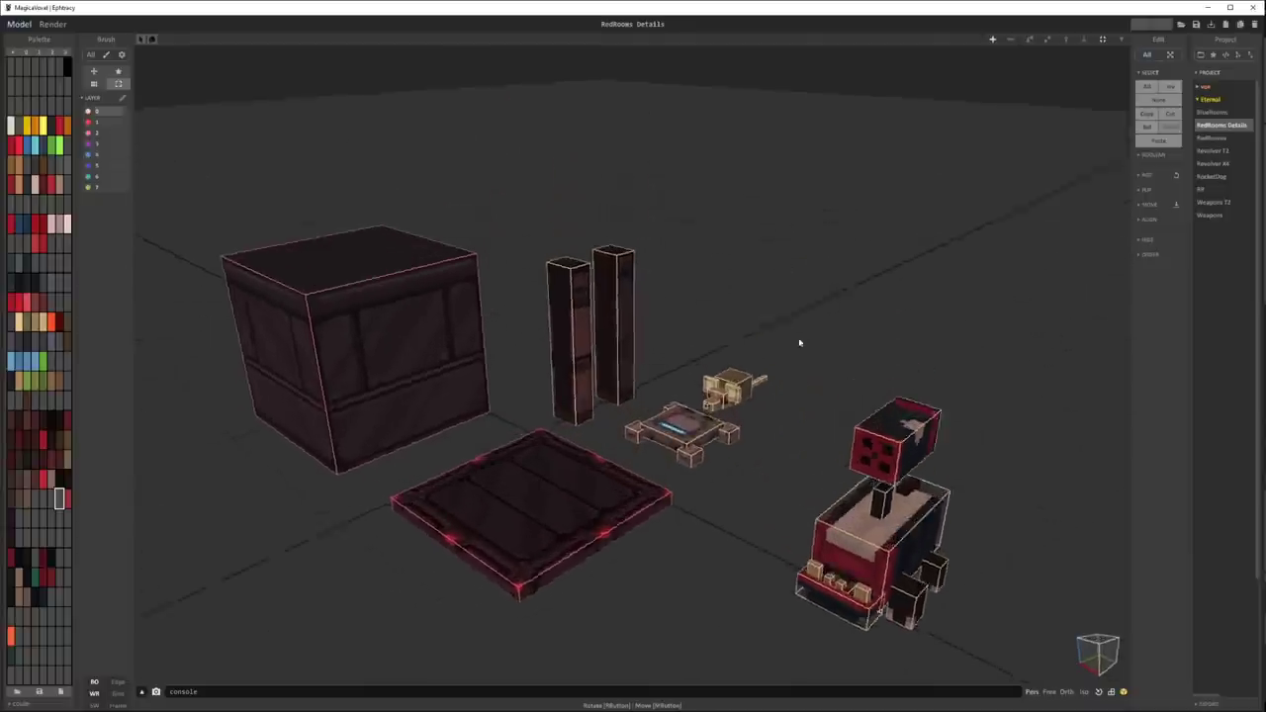
pyautogui.scroll(5, 800, 345)
pyautogui.scroll(2, 708, 442)
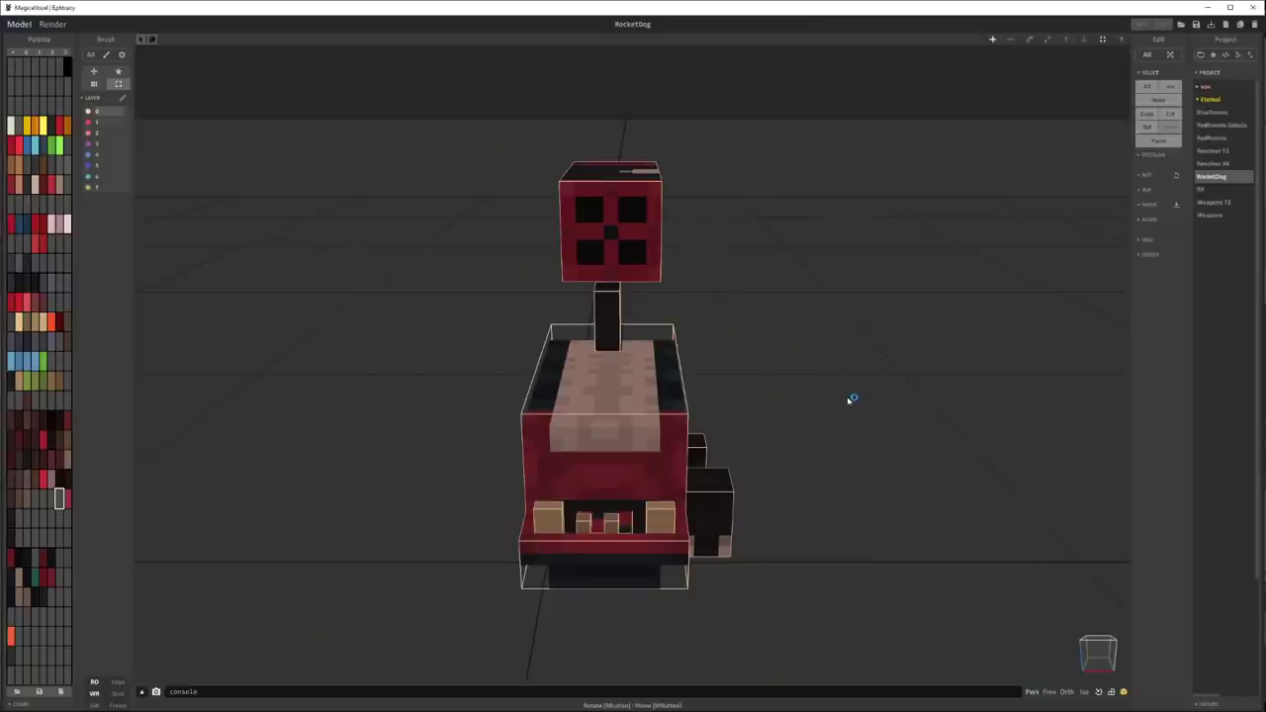
pyautogui.moveTo(848, 399); pyautogui.dragTo(783, 367, button='right')
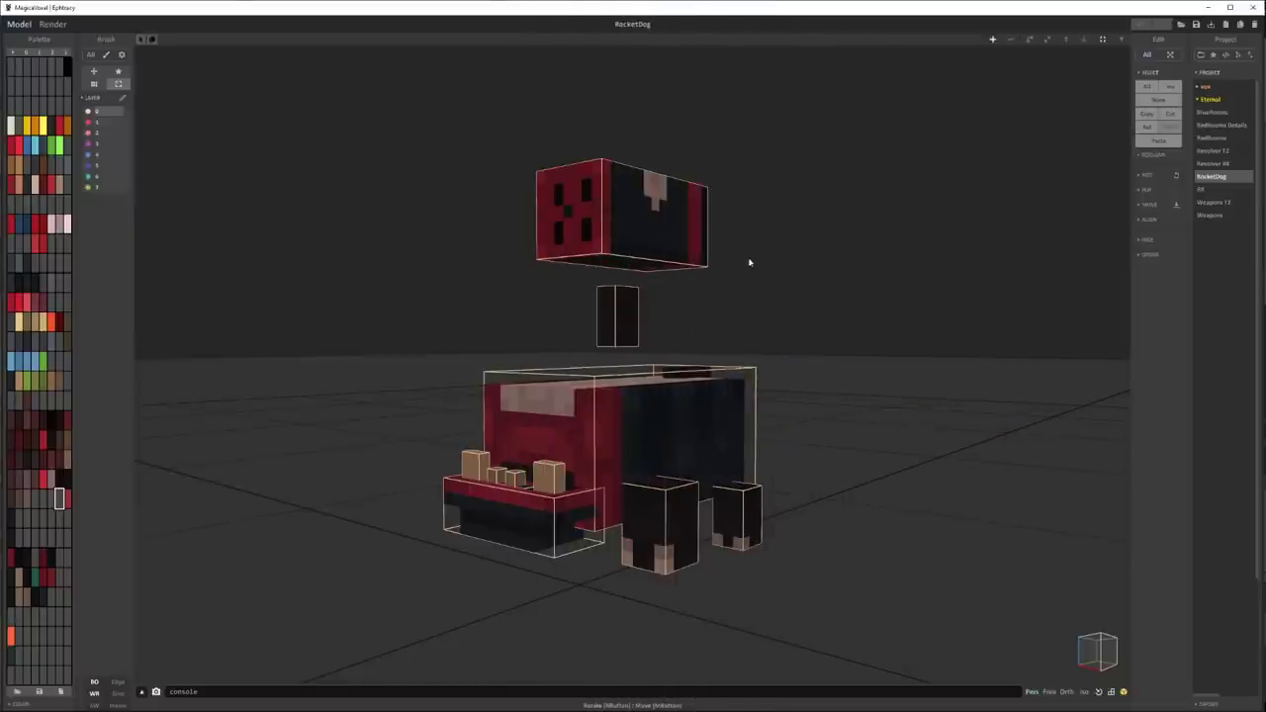
# Step: Lower the RocketDog model and slide it left along X, checking it from several angles
pyautogui.moveTo(748, 263)
pyautogui.mouseDown(button='right')
pyautogui.moveTo(907, 252)
pyautogui.moveTo(782, 287)
pyautogui.mouseUp(button='right')
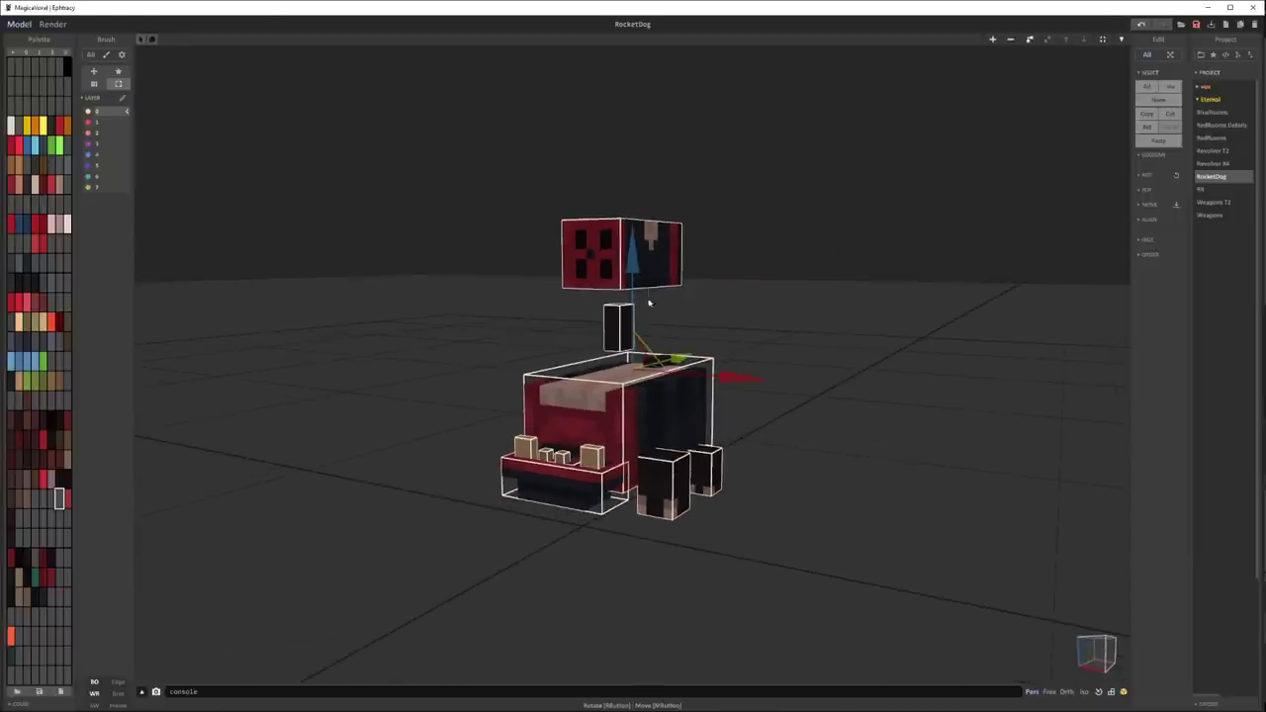
pyautogui.moveTo(606, 451); pyautogui.dragTo(727, 370)
pyautogui.moveTo(727, 369); pyautogui.dragTo(794, 345, button='right')
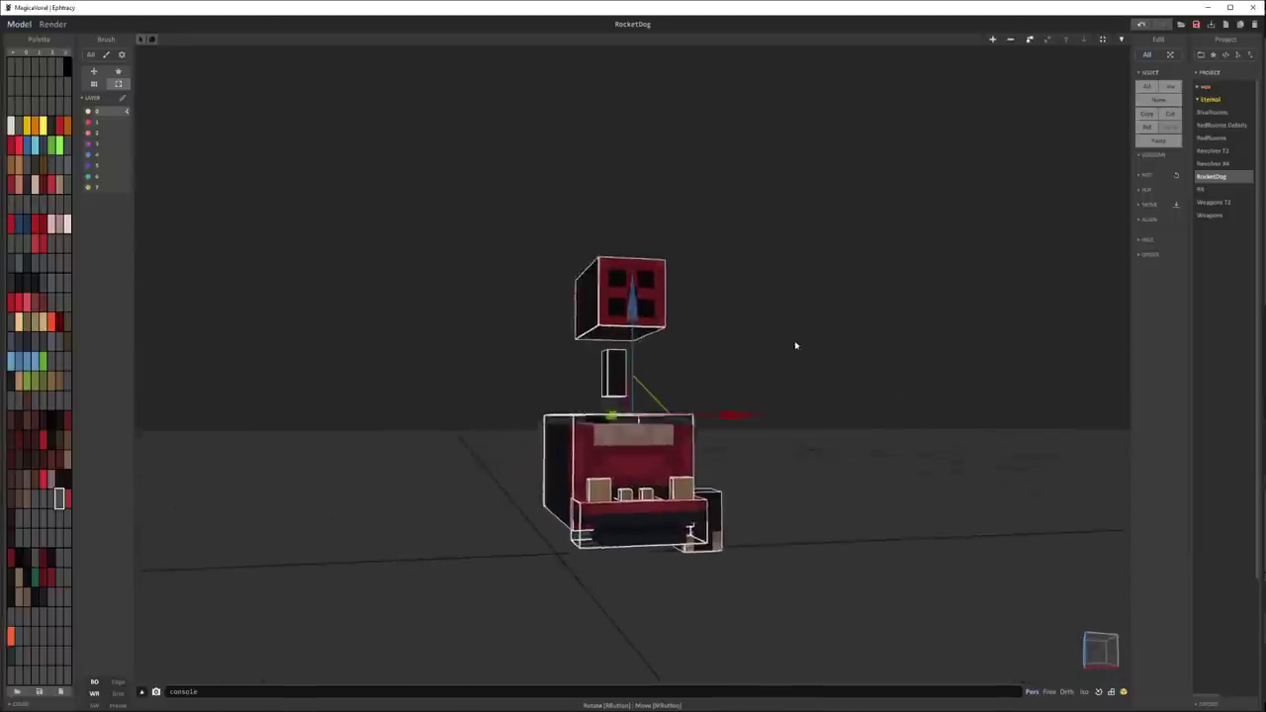
pyautogui.moveTo(752, 418); pyautogui.dragTo(697, 433)
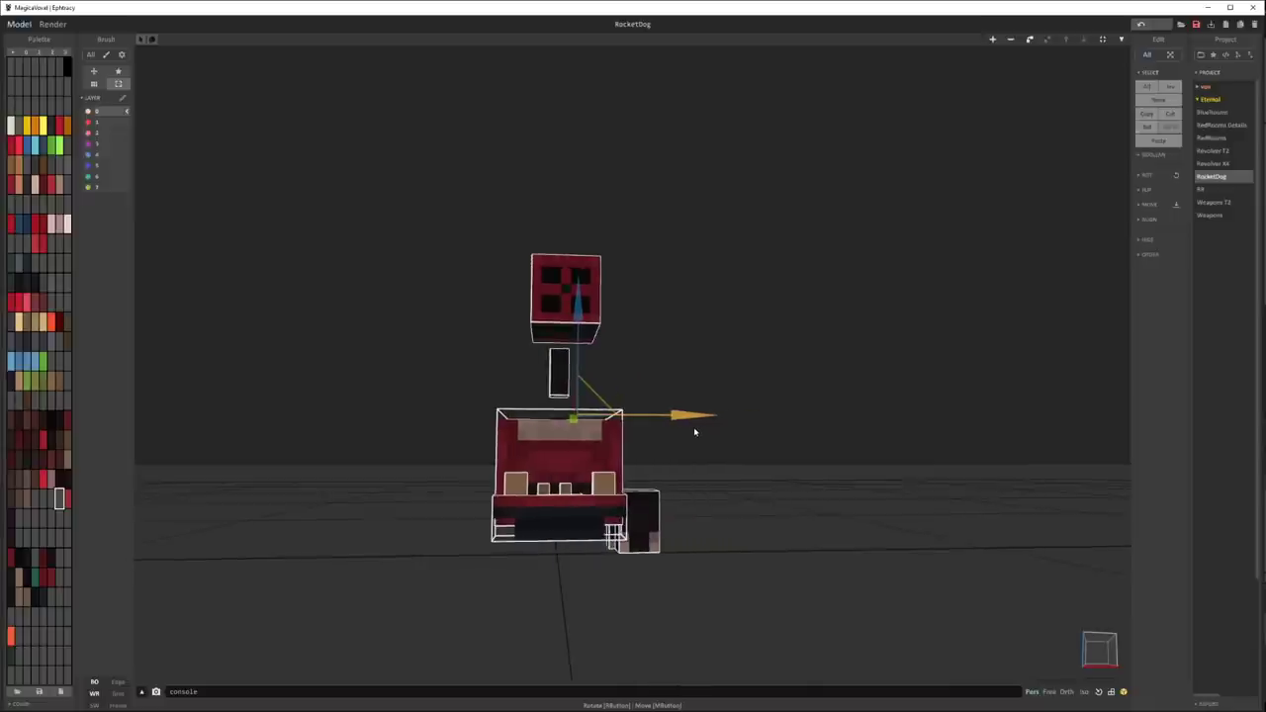
pyautogui.moveTo(703, 426); pyautogui.dragTo(1003, 187, button='right')
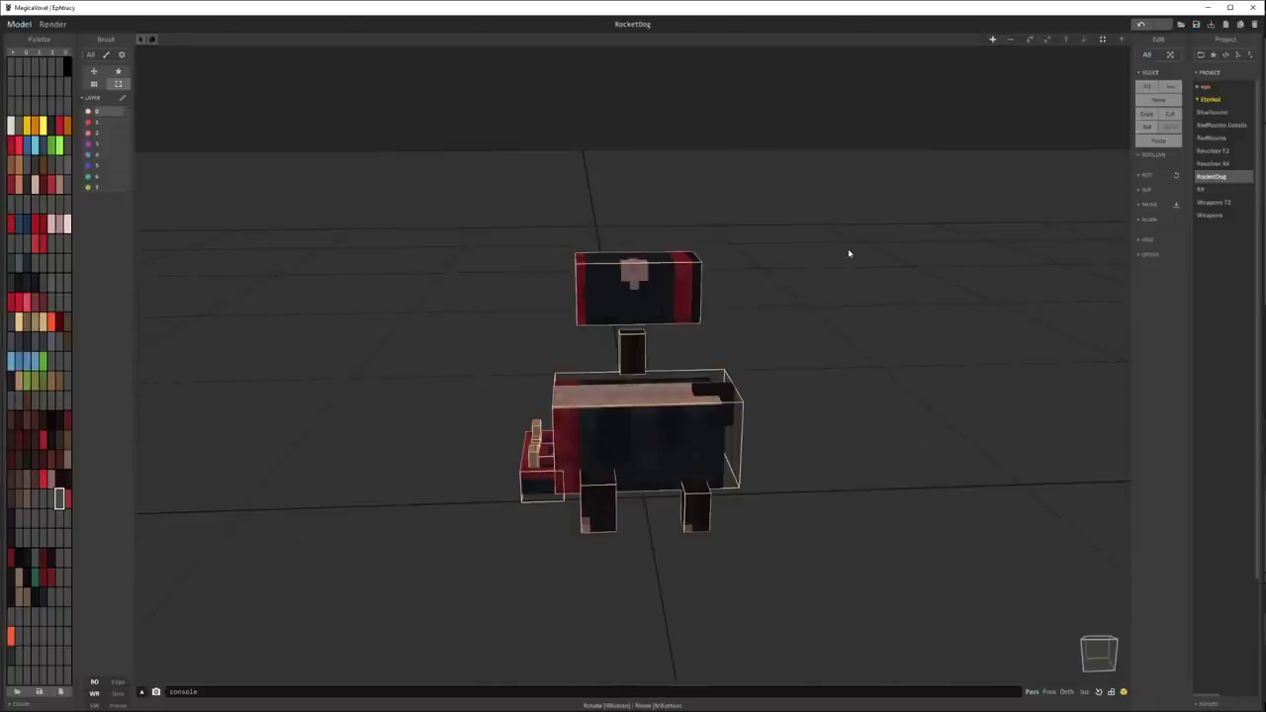
# Step: Search My Assets for 'magica' and open the MagicaVoxel Toolbox Asset Store page
pyautogui.hotkey('alt', 'Tab')
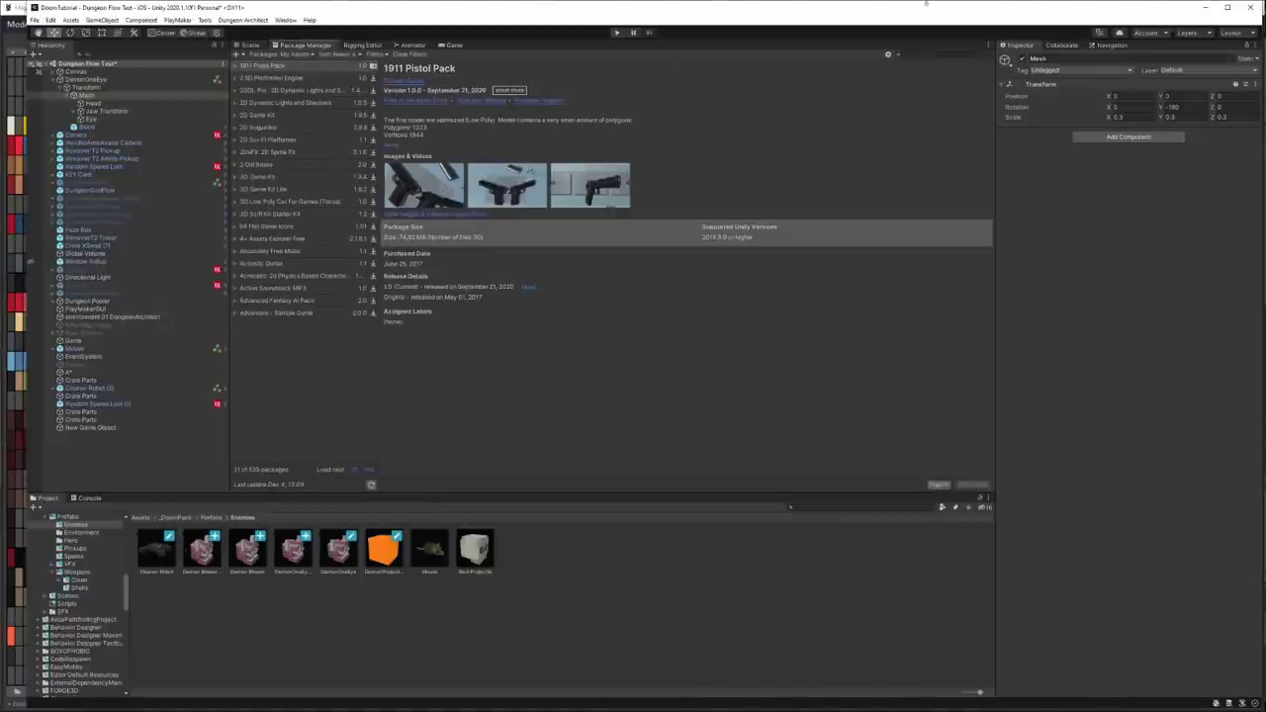
pyautogui.click(979, 55)
pyautogui.write('magica')
pyautogui.click(267, 78)
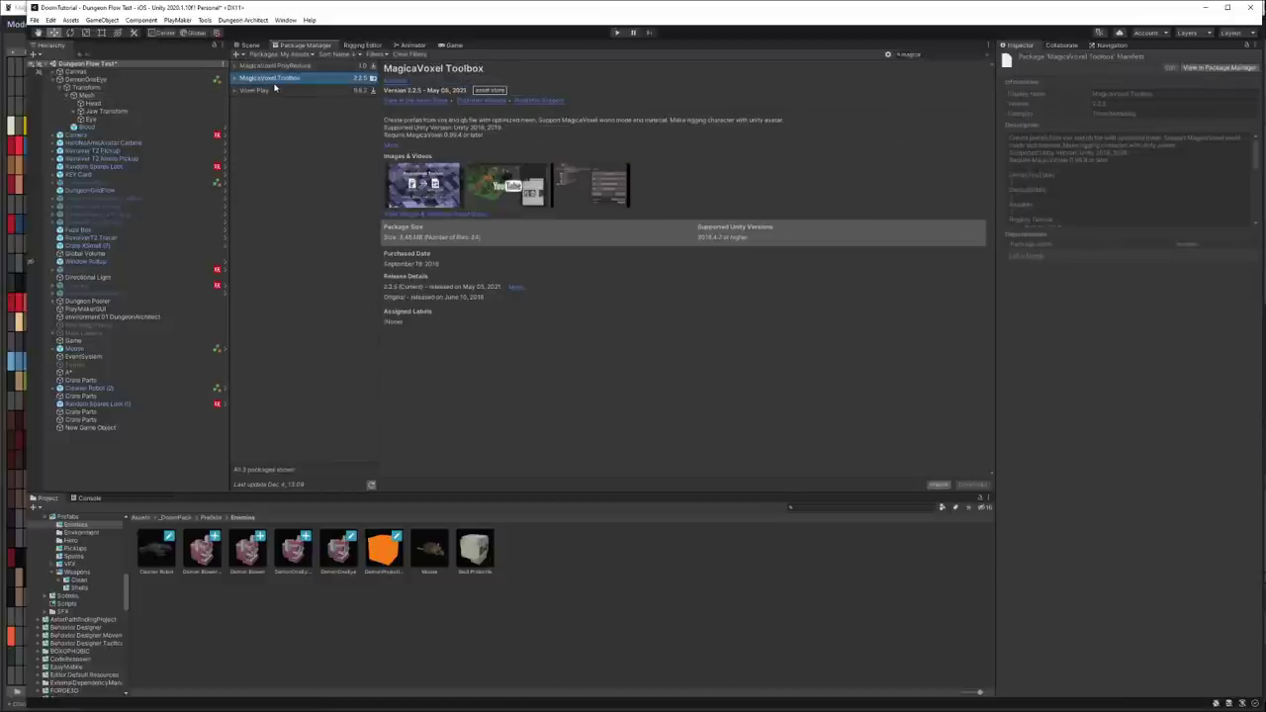
pyautogui.click(415, 100)
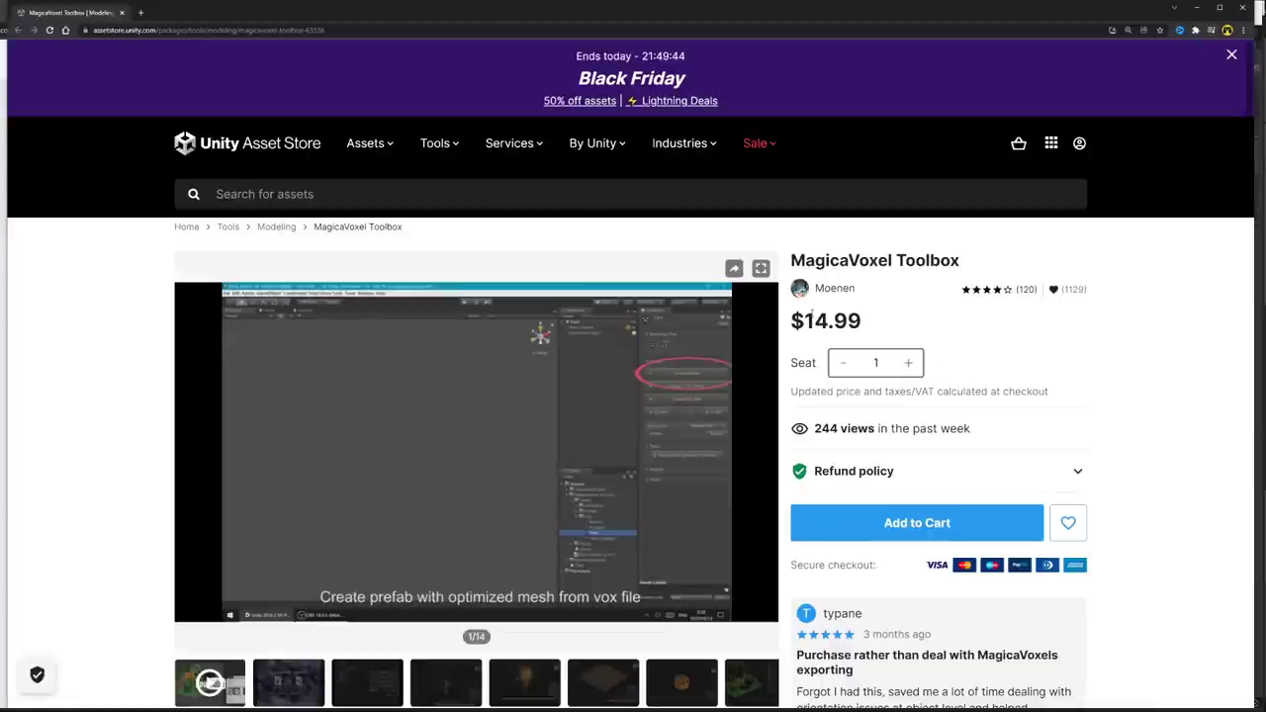
# Step: Scroll through the MagicaVoxel Toolbox store page, then return to the _DoomPack project folder
pyautogui.scroll(-1, 864, 410)
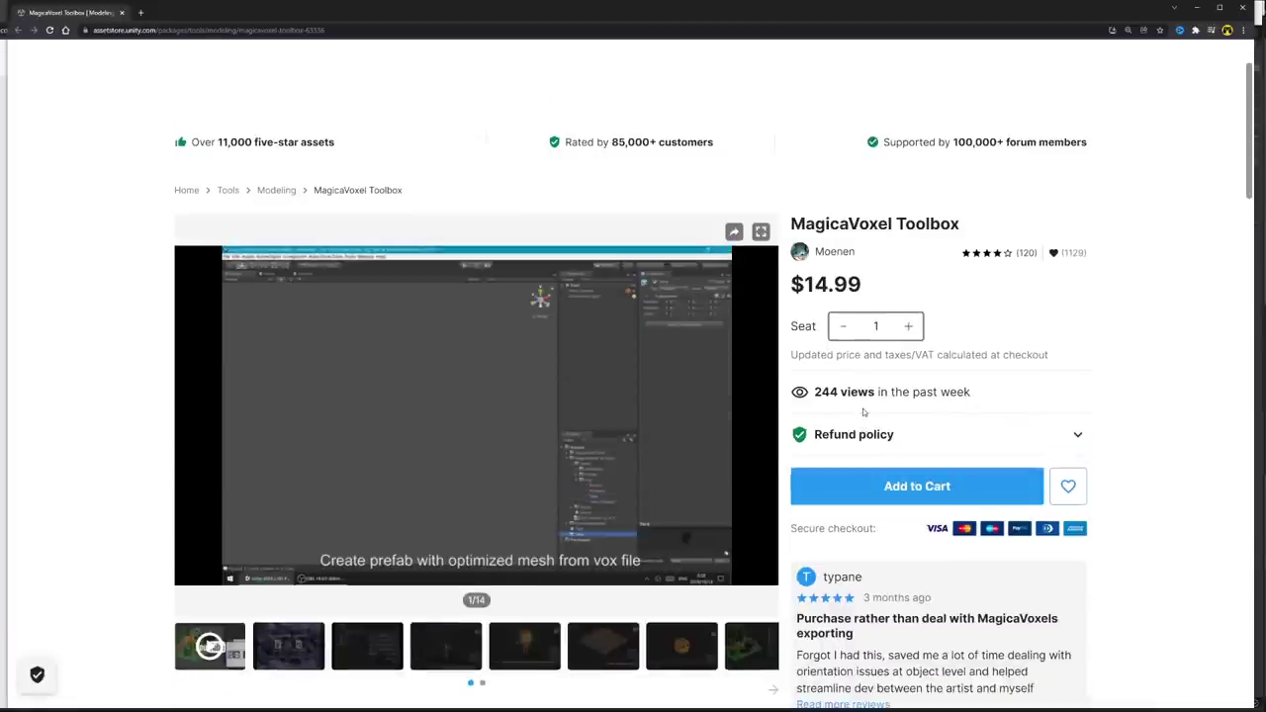
pyautogui.scroll(-1, 861, 415)
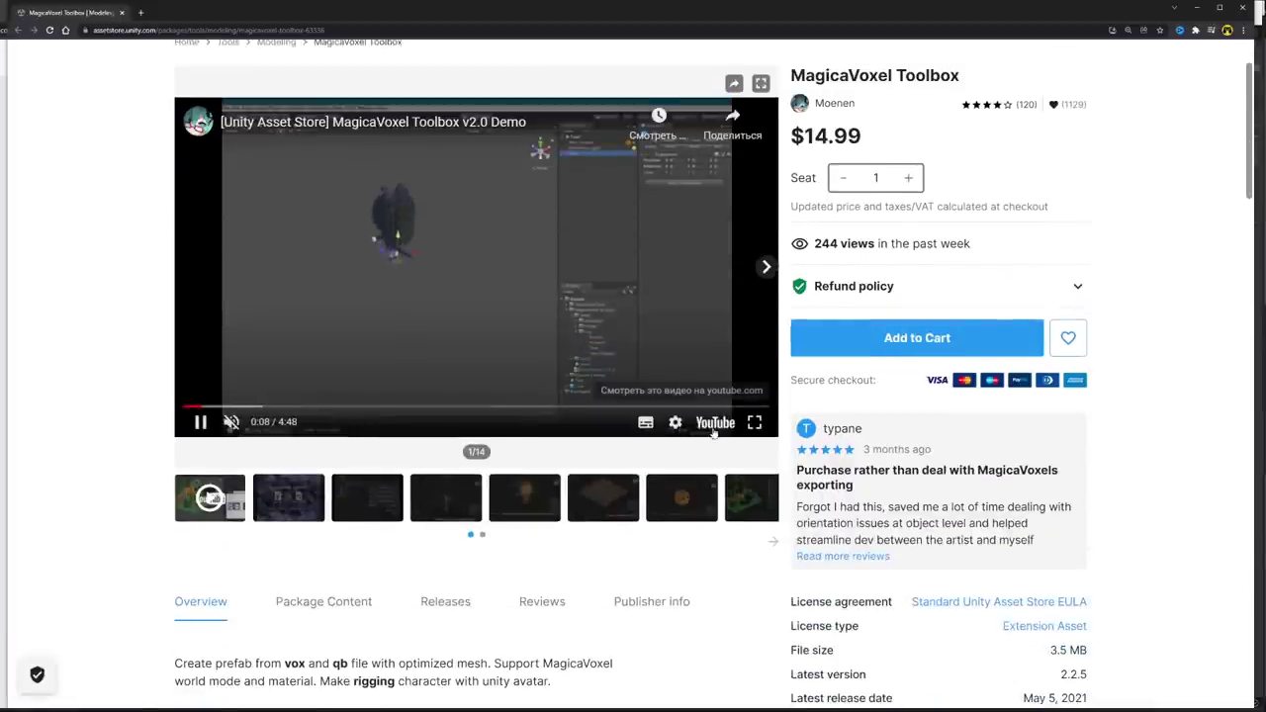
pyautogui.scroll(-1, 702, 425)
pyautogui.scroll(3, 698, 442)
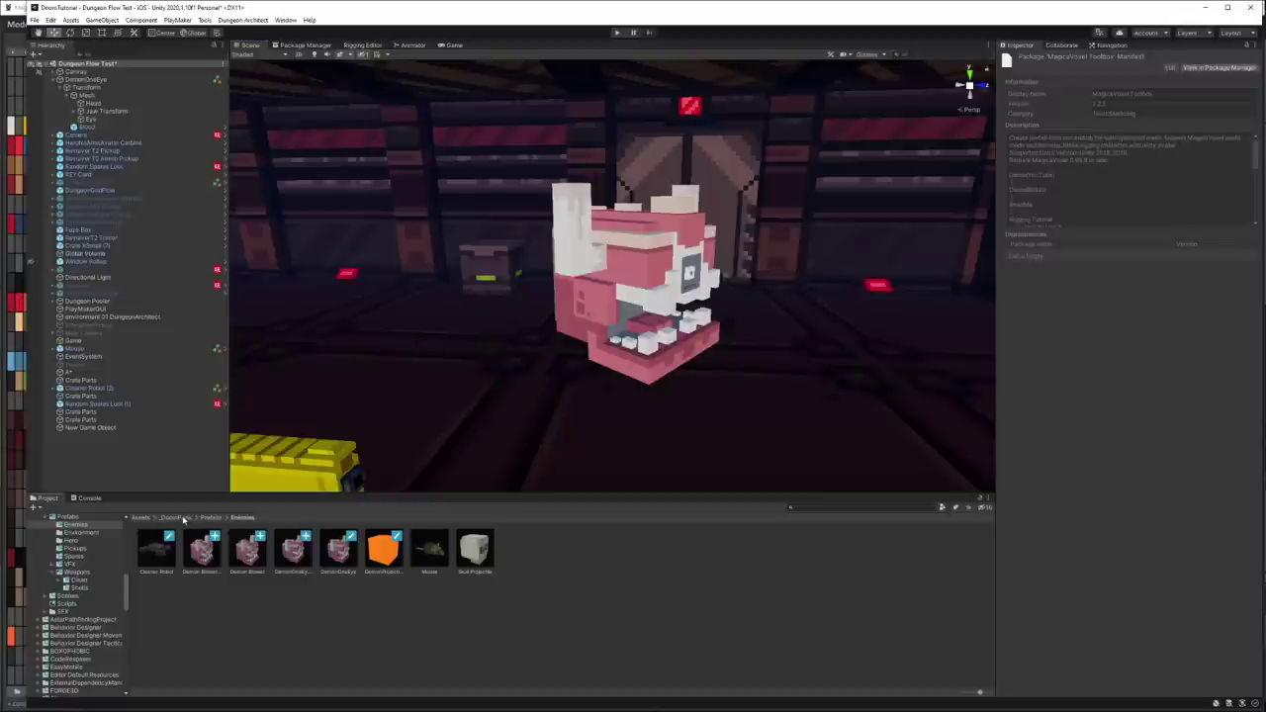
pyautogui.click(178, 517)
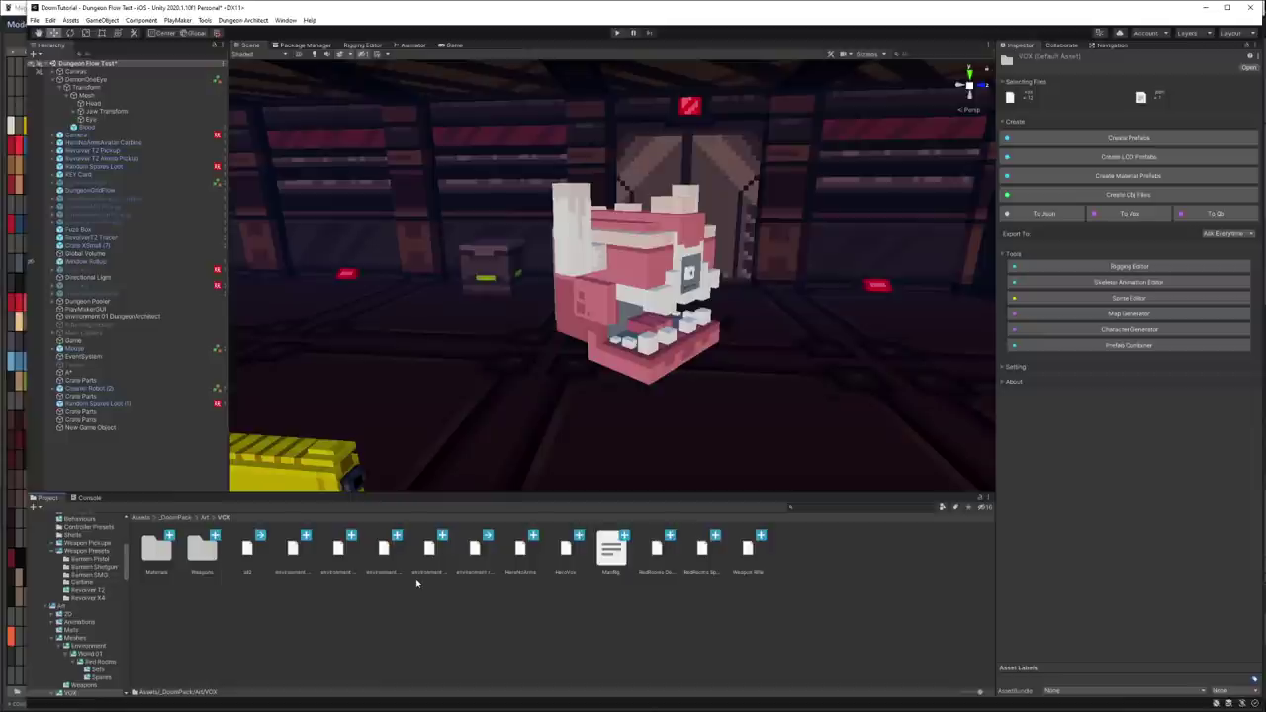
# Step: Select the environment 01 EXPORT voxel file, then switch to the Eternal folder window
pyautogui.click(383, 547)
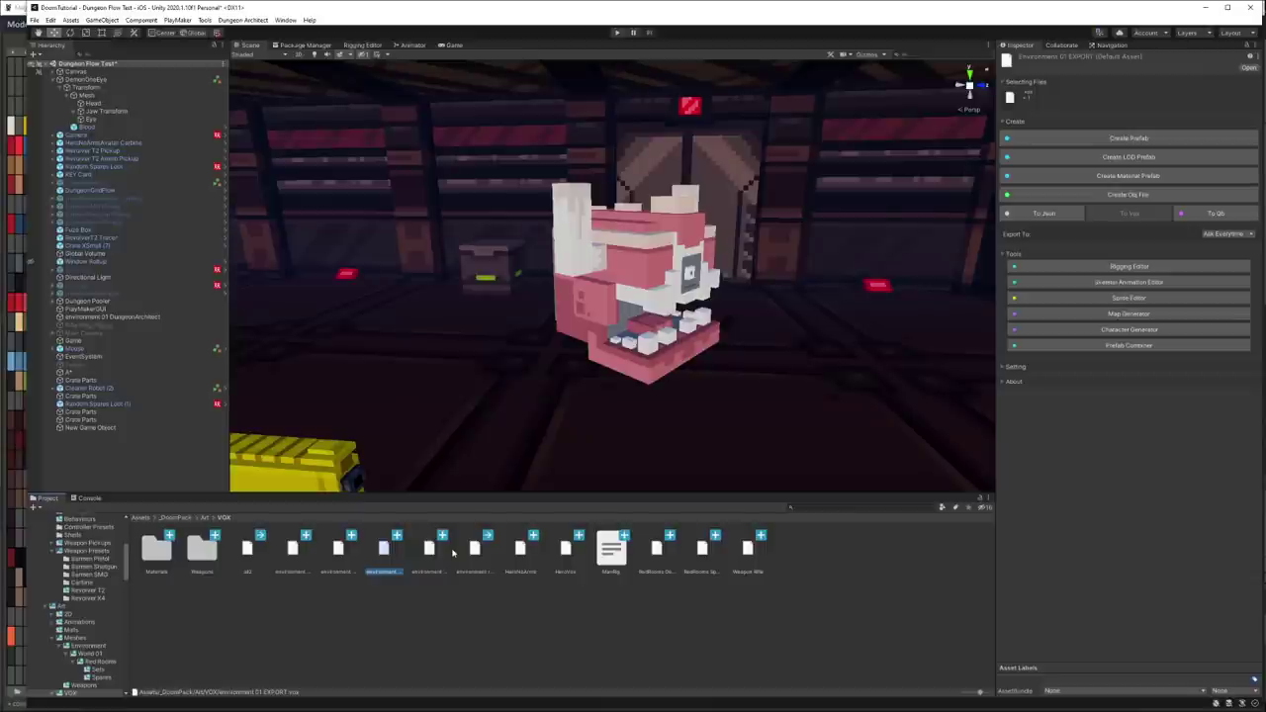
pyautogui.hotkey('alt', 'Tab')
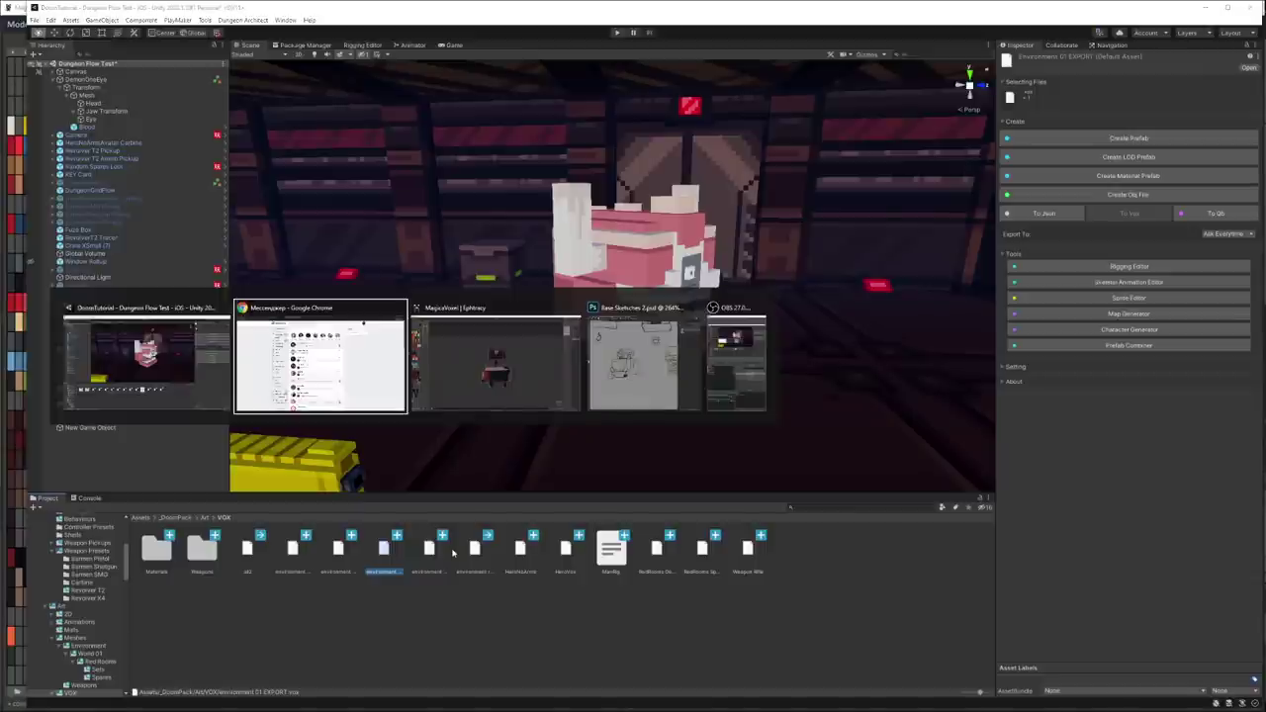
pyautogui.press('Tab')
pyautogui.press('Tab')
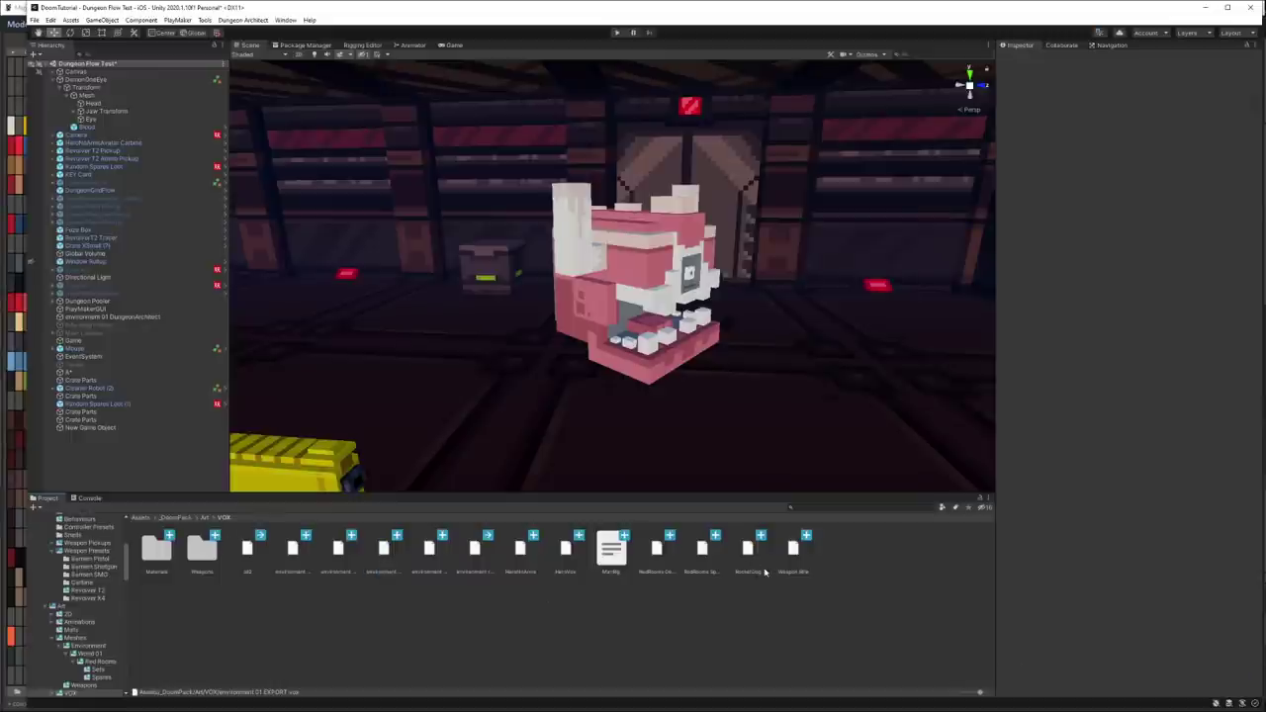
# Step: Create a RocketDog prefab from the Rocket Dog voxel model and confirm the save
pyautogui.click(752, 563)
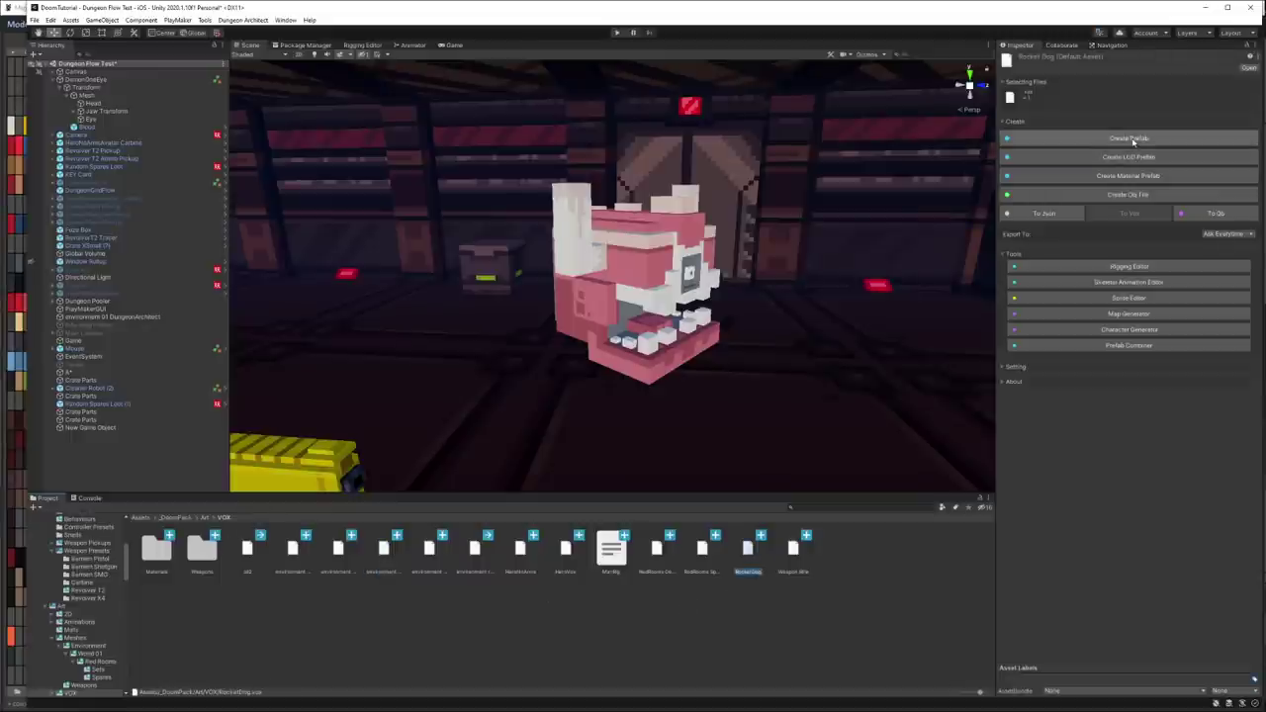
pyautogui.click(1133, 142)
pyautogui.click(416, 276)
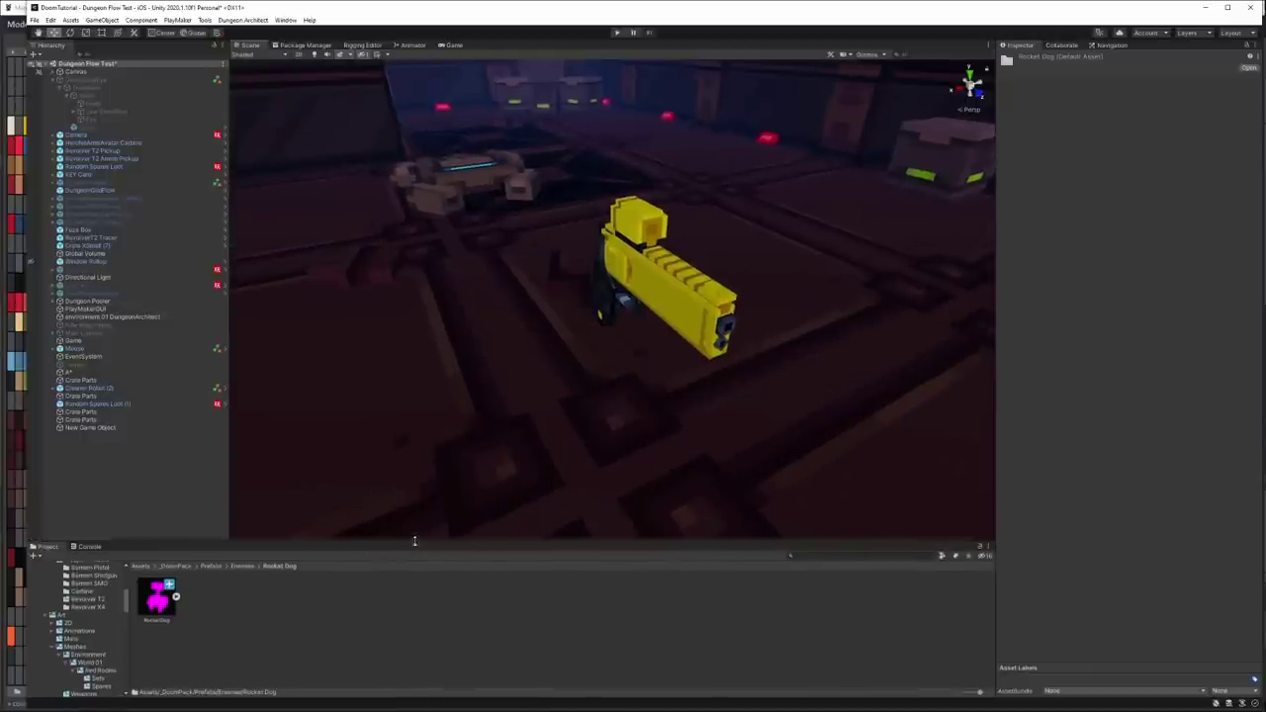
# Step: Place the RocketDog prefab in the dungeon scene and inspect the magenta figure up close
pyautogui.moveTo(158, 593); pyautogui.dragTo(491, 313)
pyautogui.press('f')
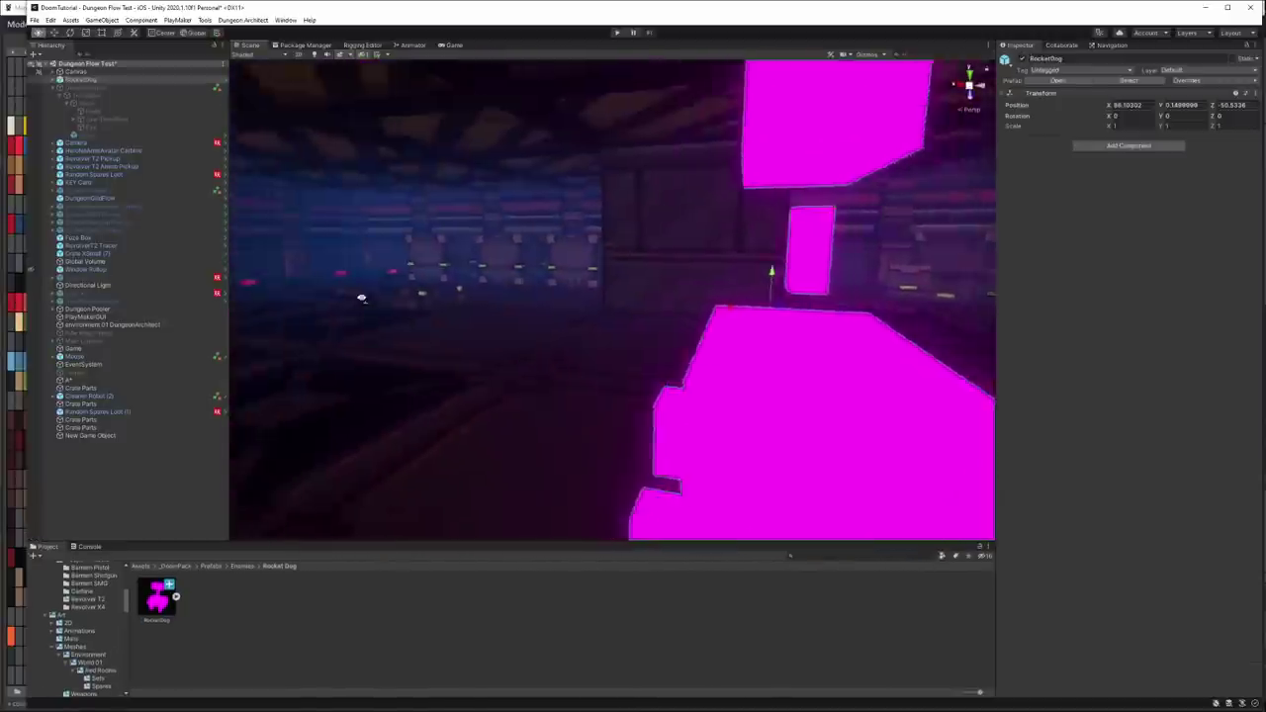
pyautogui.moveTo(661, 308)
pyautogui.keyDown('alt'); pyautogui.mouseDown()
pyautogui.moveTo(956, 316)
pyautogui.moveTo(787, 330)
pyautogui.mouseUp(); pyautogui.keyUp('alt')
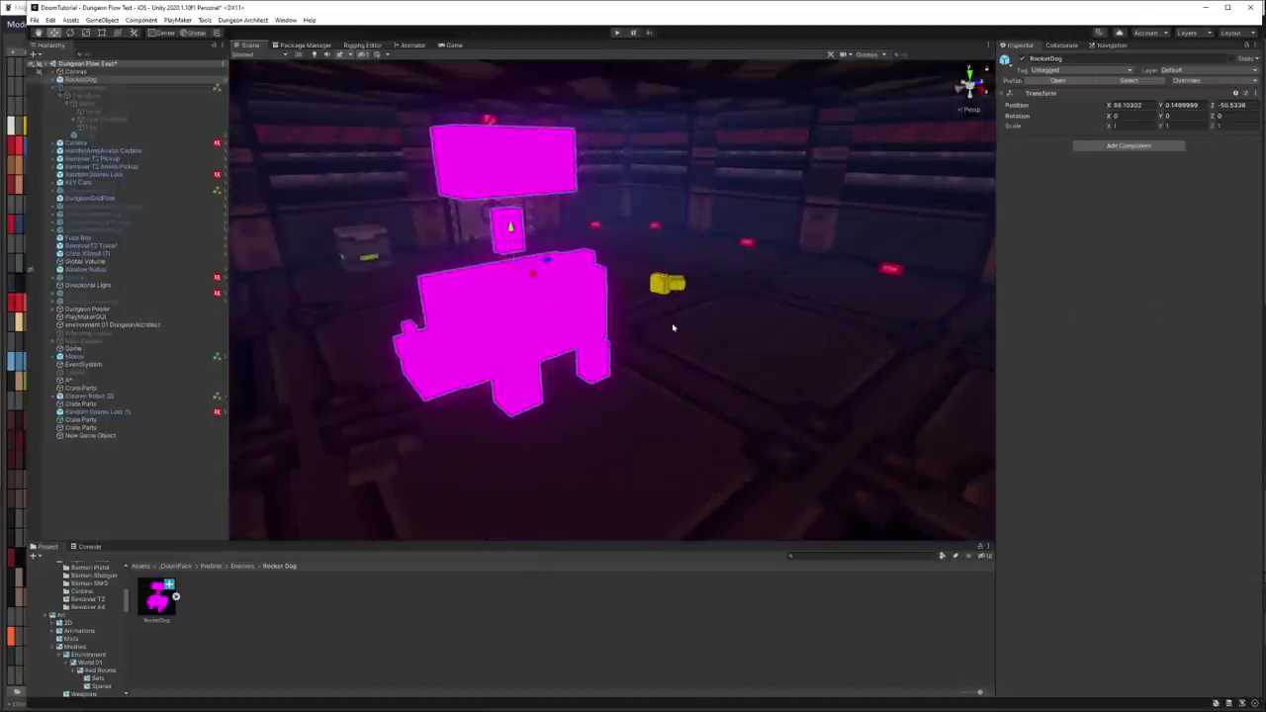
pyautogui.keyDown('alt'); pyautogui.moveTo(256, 509); pyautogui.dragTo(600, 382); pyautogui.keyUp('alt')
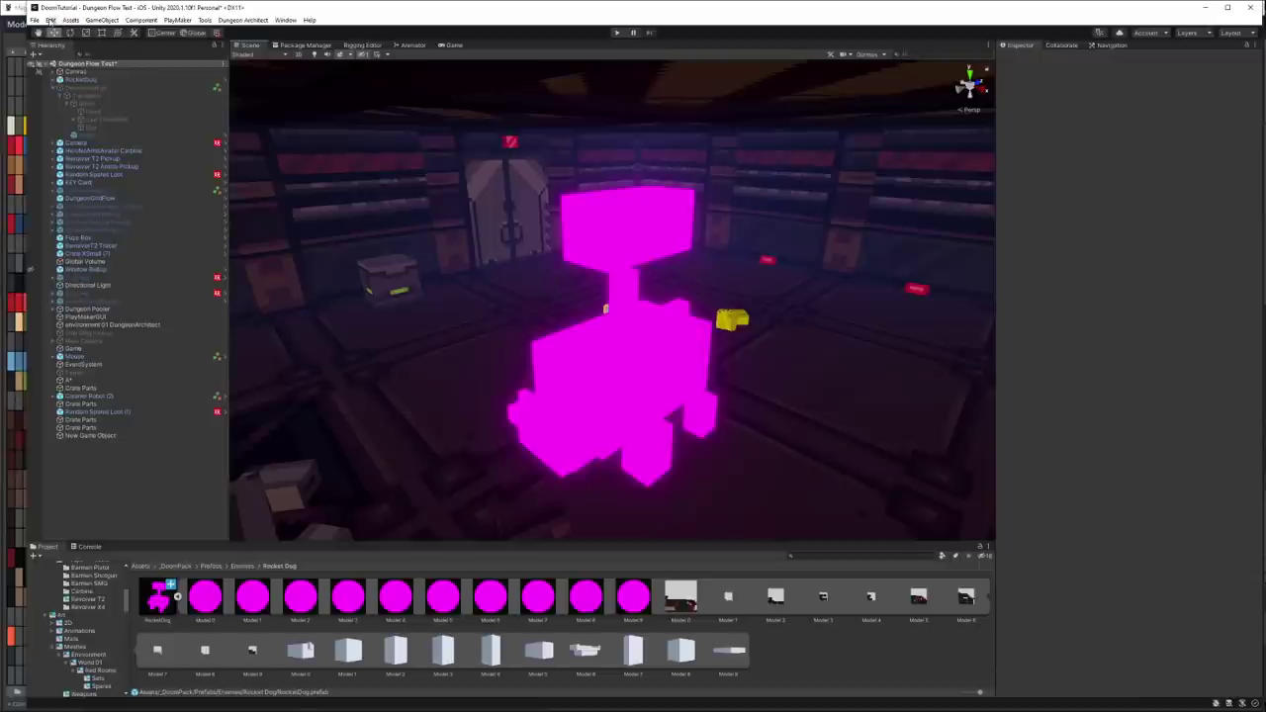
# Step: Upgrade all ten RocketDog Model materials to the Universal Render Pipeline, confirming the overwrite
pyautogui.keyDown('shift'); pyautogui.click(629, 599); pyautogui.keyUp('shift')
pyautogui.click(51, 20)
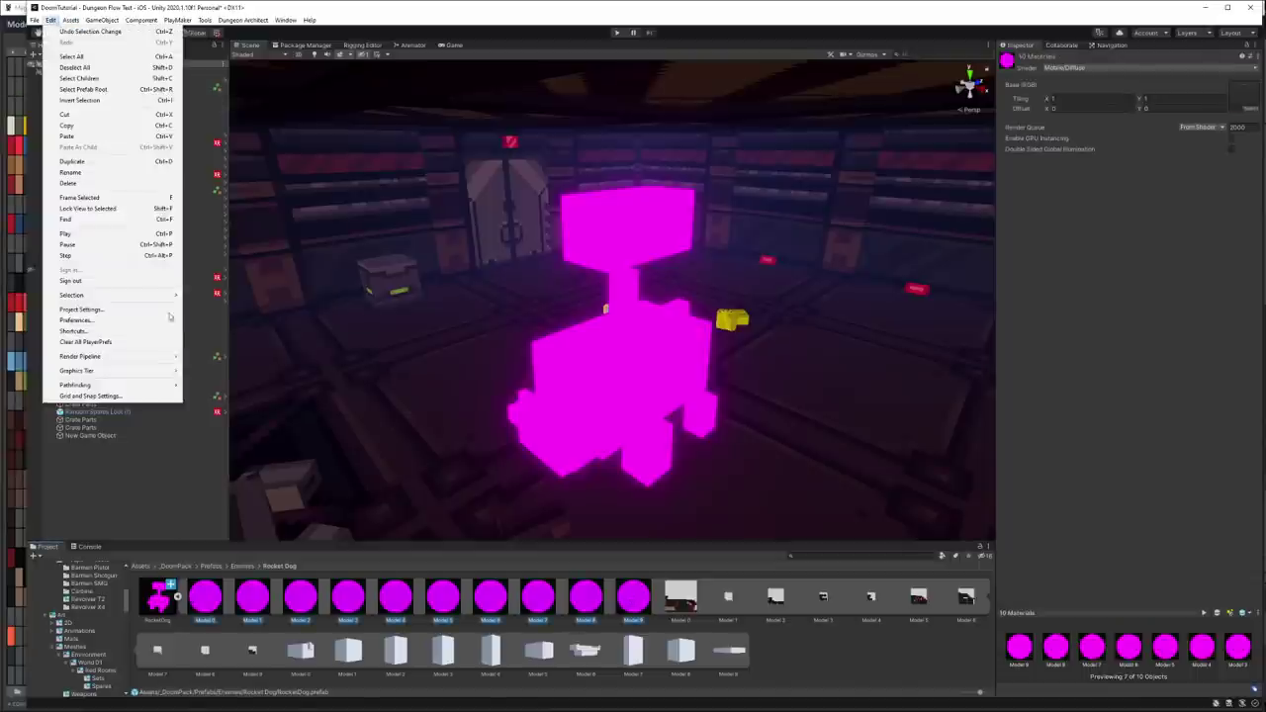
pyautogui.moveTo(163, 356)
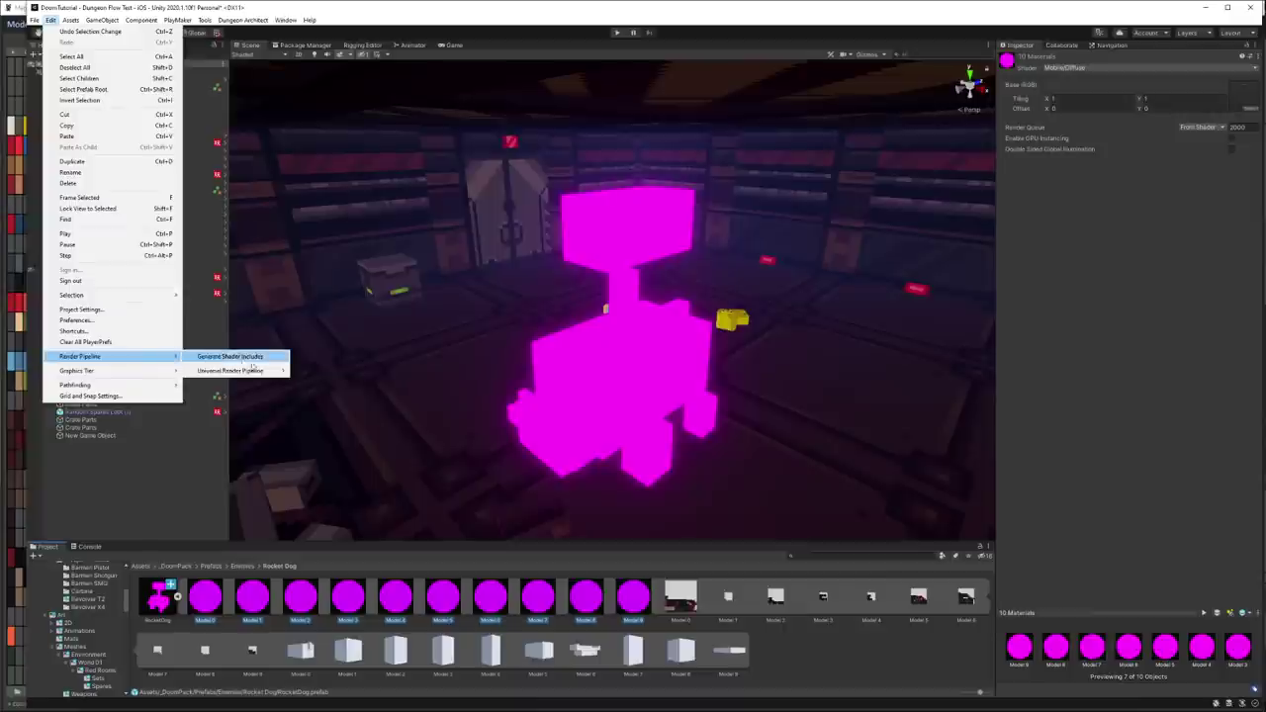
pyautogui.moveTo(267, 374)
pyautogui.click(337, 382)
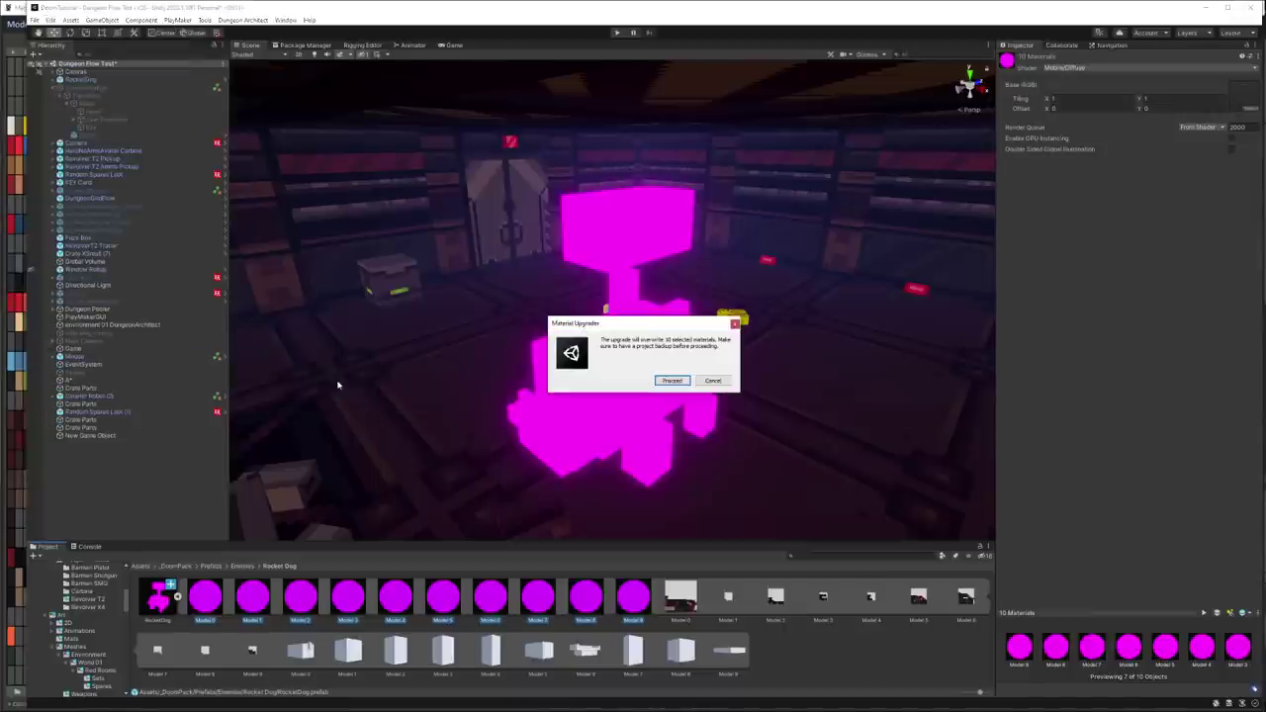
pyautogui.click(671, 379)
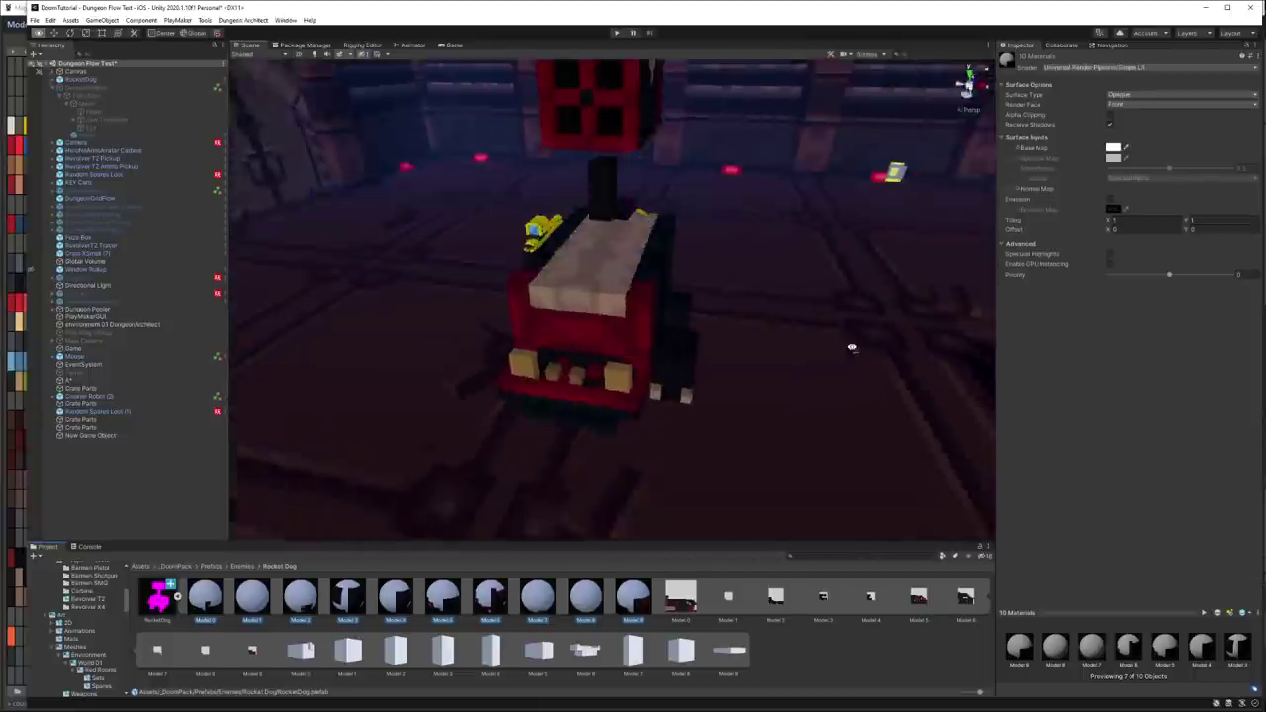
# Step: Unpack the RocketDog prefab into separate editable parts
pyautogui.rightClick(71, 79)
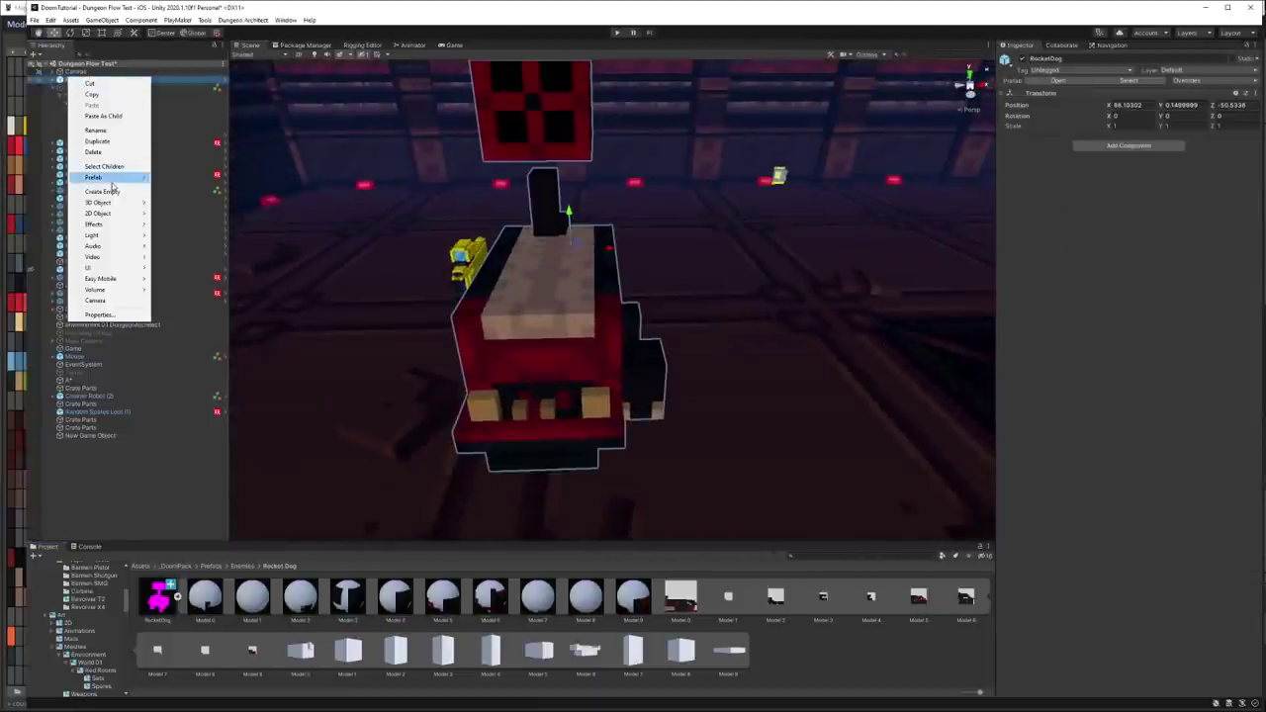
pyautogui.moveTo(110, 179)
pyautogui.click(175, 220)
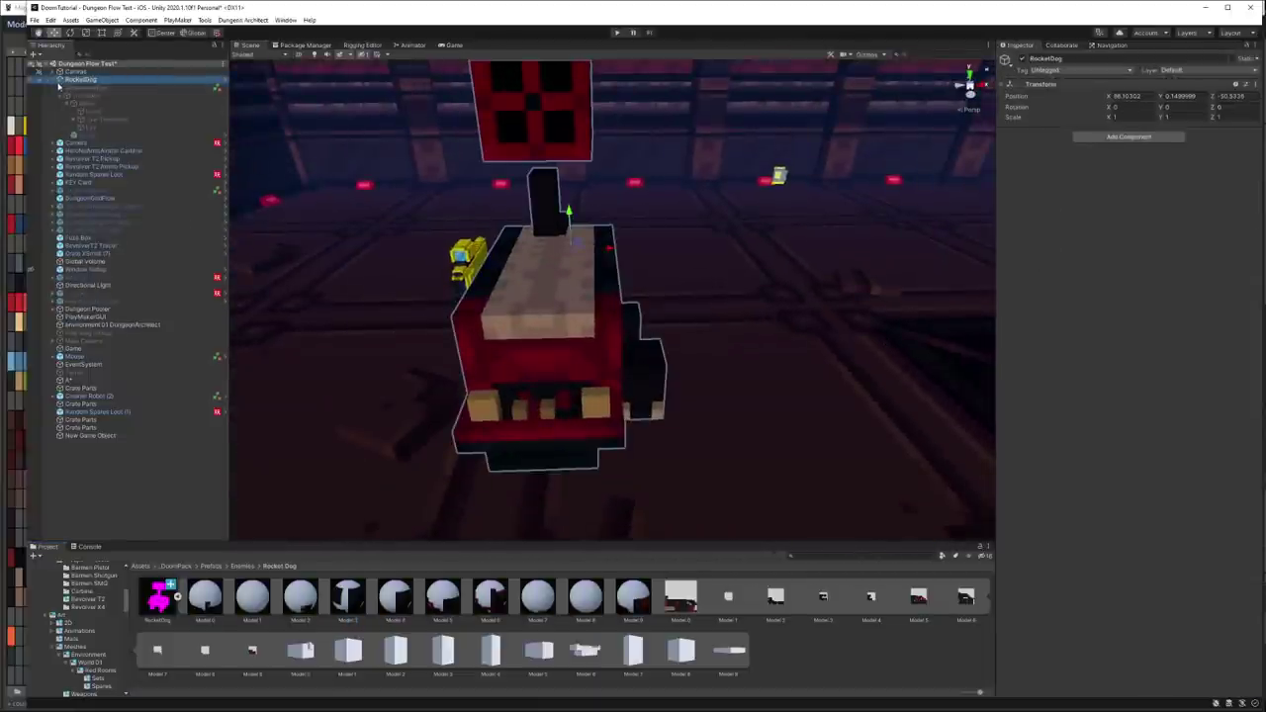
# Step: Expand RocketDog's parts and rename Model 0 to Body
pyautogui.doubleClick(94, 79)
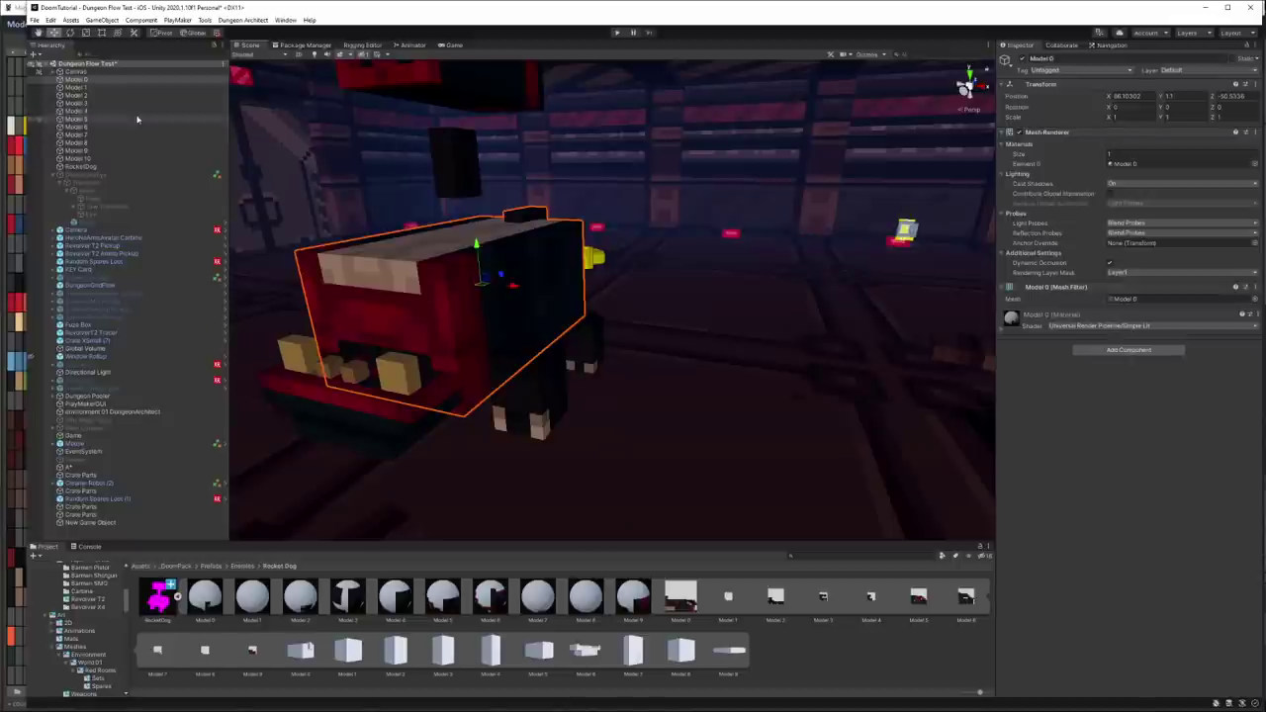
pyautogui.click(94, 79)
pyautogui.write('Body')
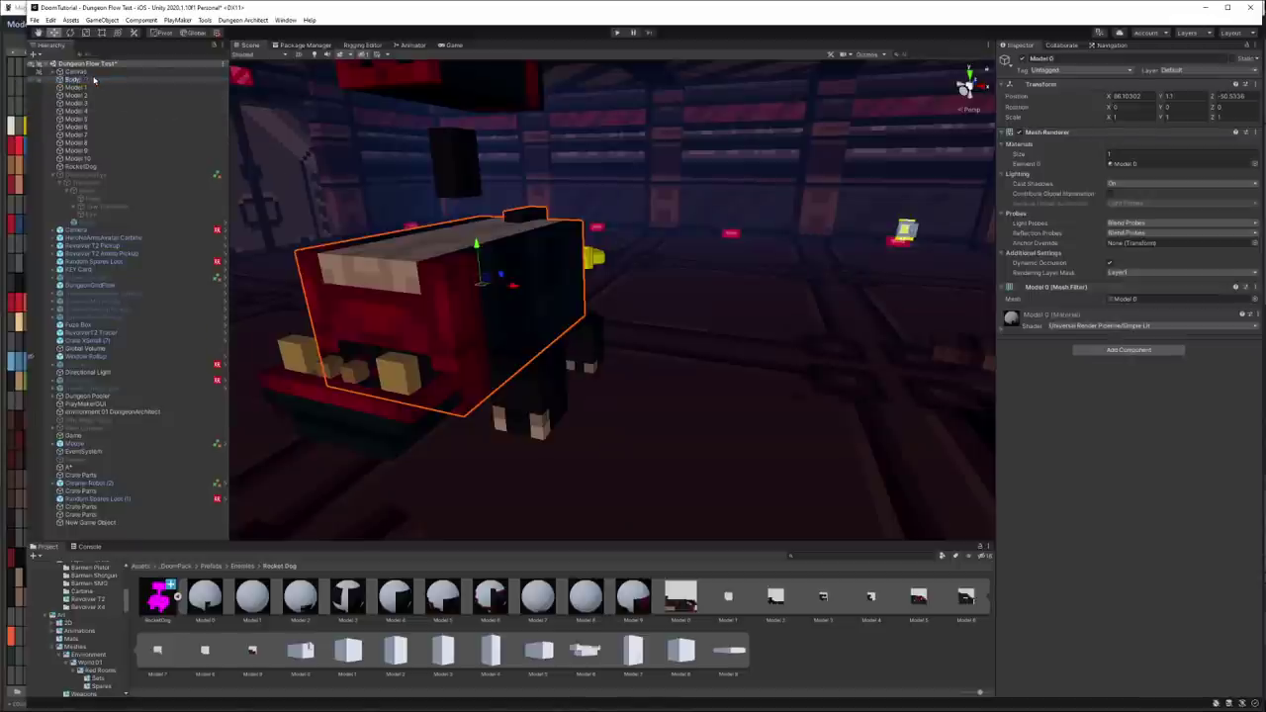
pyautogui.press('Return')
# Step: Duplicate both left legs and move the copies to the model's right side
pyautogui.keyDown('alt'); pyautogui.moveTo(444, 319); pyautogui.dragTo(581, 332); pyautogui.keyUp('alt')
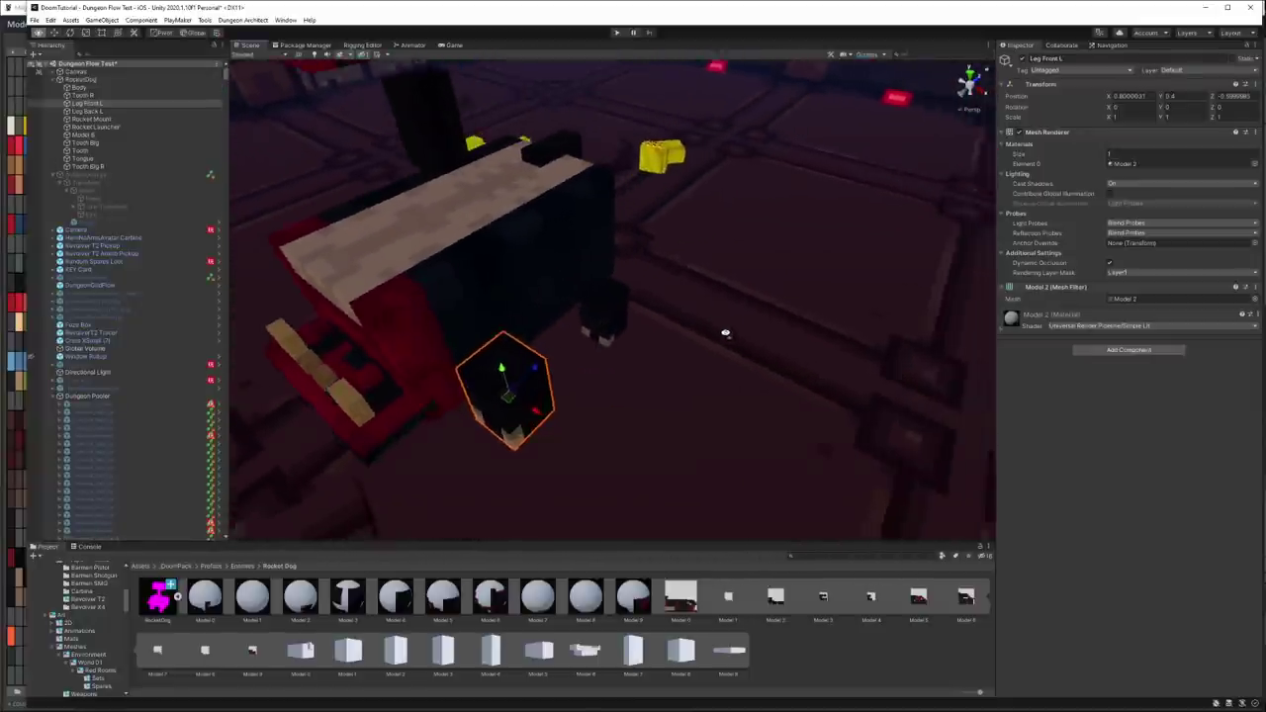
pyautogui.keyDown('alt'); pyautogui.moveTo(580, 333); pyautogui.dragTo(729, 334); pyautogui.keyUp('alt')
pyautogui.keyDown('ctrl'); pyautogui.click(608, 324); pyautogui.keyUp('ctrl')
pyautogui.keyDown('alt'); pyautogui.moveTo(608, 324); pyautogui.dragTo(538, 307); pyautogui.keyUp('alt')
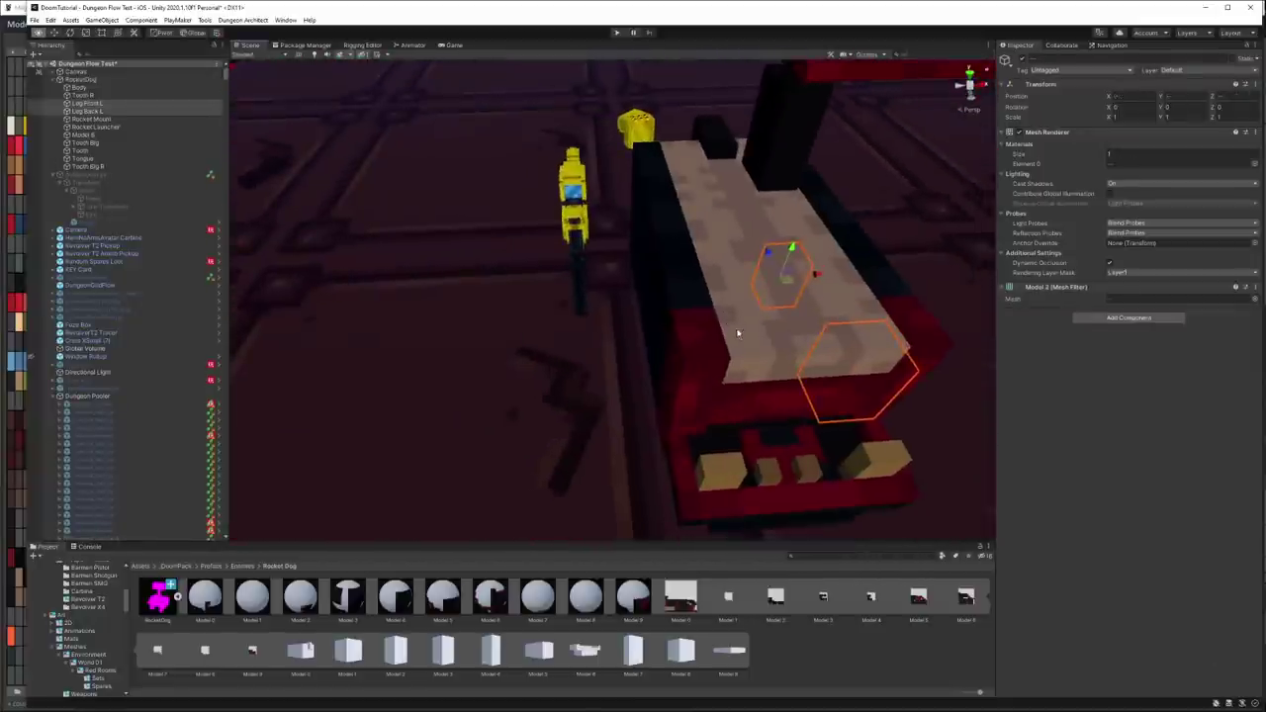
pyautogui.hotkey('ctrl', 'd')
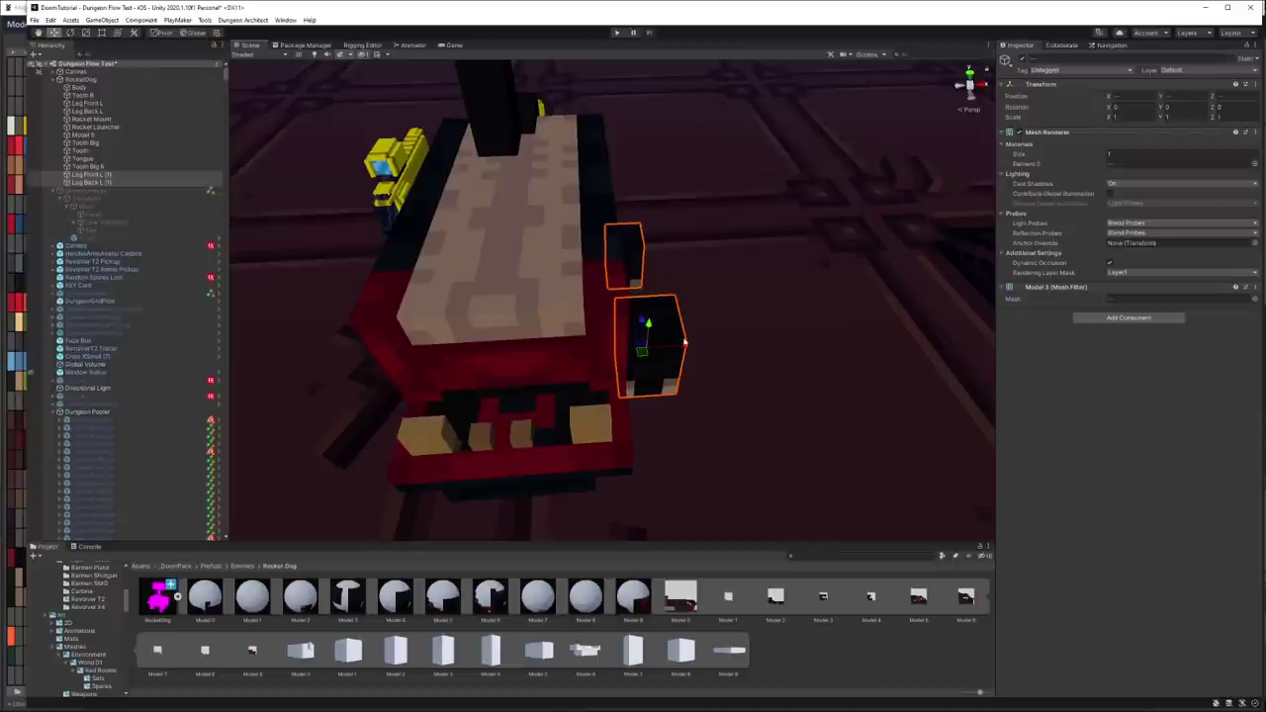
pyautogui.moveTo(680, 346)
pyautogui.mouseDown()
pyautogui.moveTo(444, 367)
pyautogui.moveTo(559, 315)
pyautogui.moveTo(640, 316)
pyautogui.mouseUp()
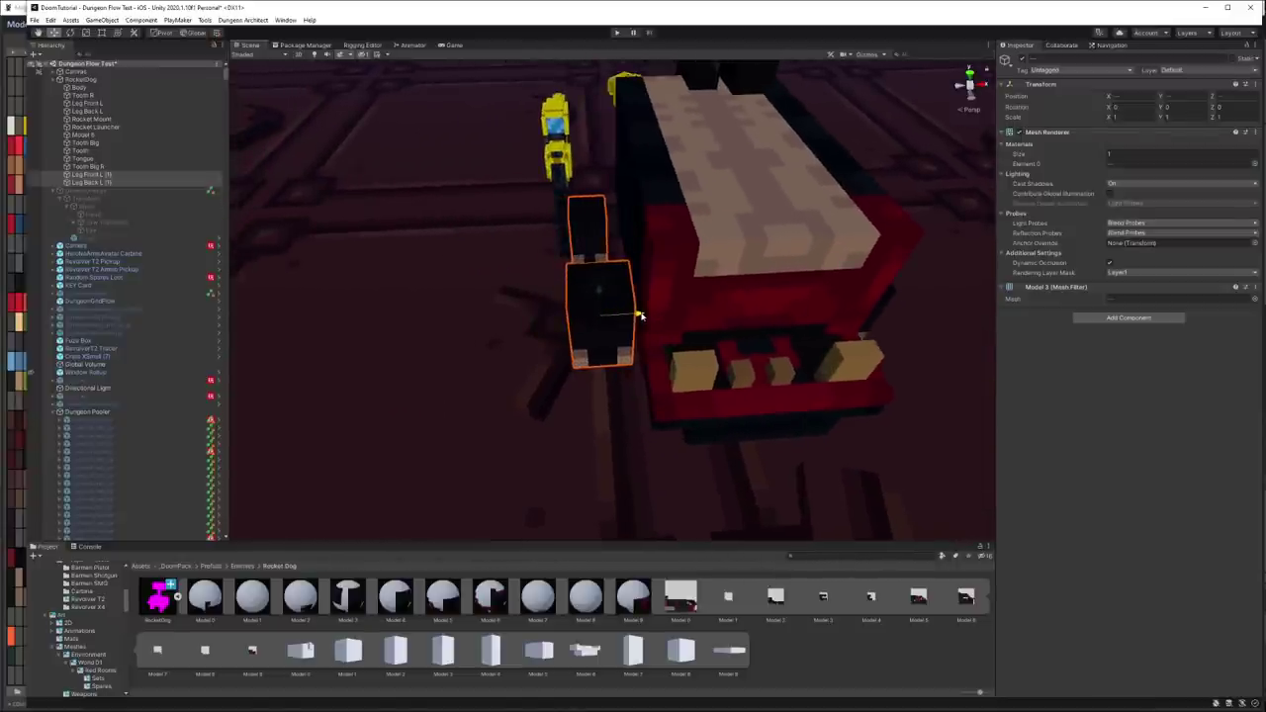
# Step: Orbit to check the copied legs, then select the Leg Front L part
pyautogui.keyDown('alt'); pyautogui.moveTo(779, 311); pyautogui.dragTo(330, 291); pyautogui.keyUp('alt')
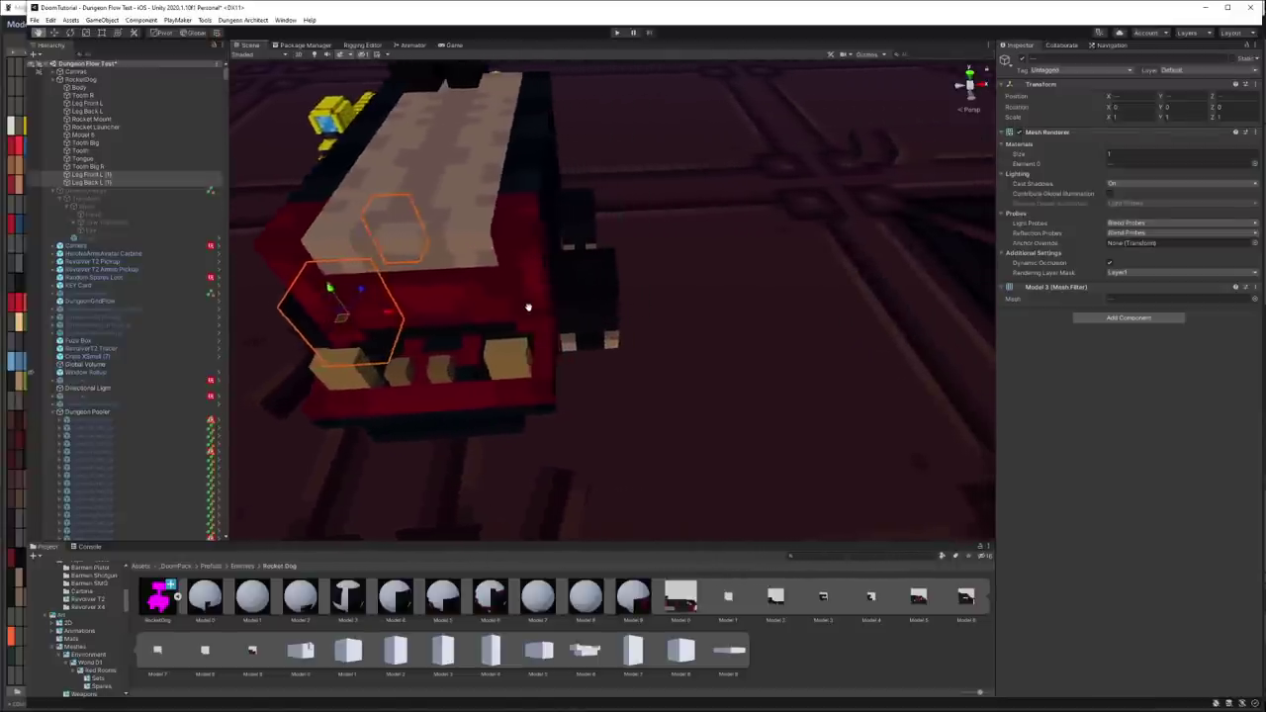
pyautogui.click(330, 291)
pyautogui.moveTo(593, 282)
pyautogui.keyDown('alt'); pyautogui.mouseDown()
pyautogui.moveTo(680, 285)
pyautogui.moveTo(619, 235)
pyautogui.mouseUp(); pyautogui.keyUp('alt')
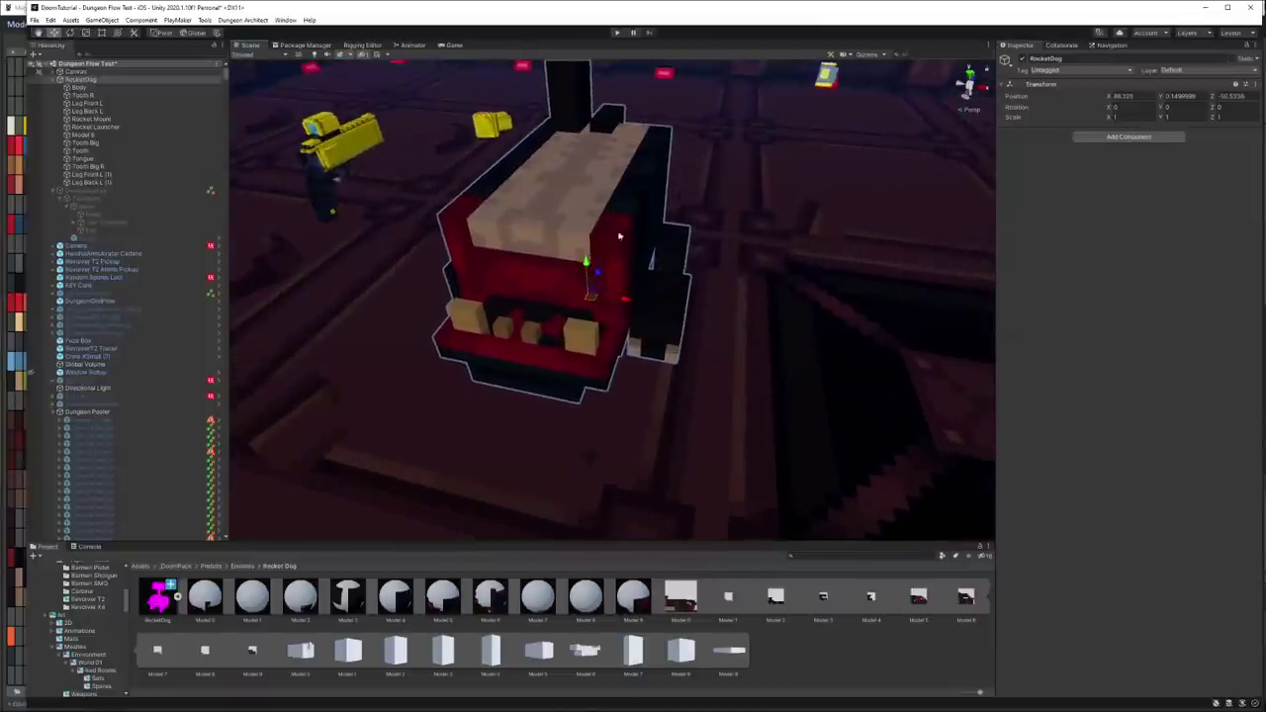
pyautogui.click(687, 298)
pyautogui.hotkey('alt', 'Tab')
pyautogui.hotkey('alt', 'Tab')
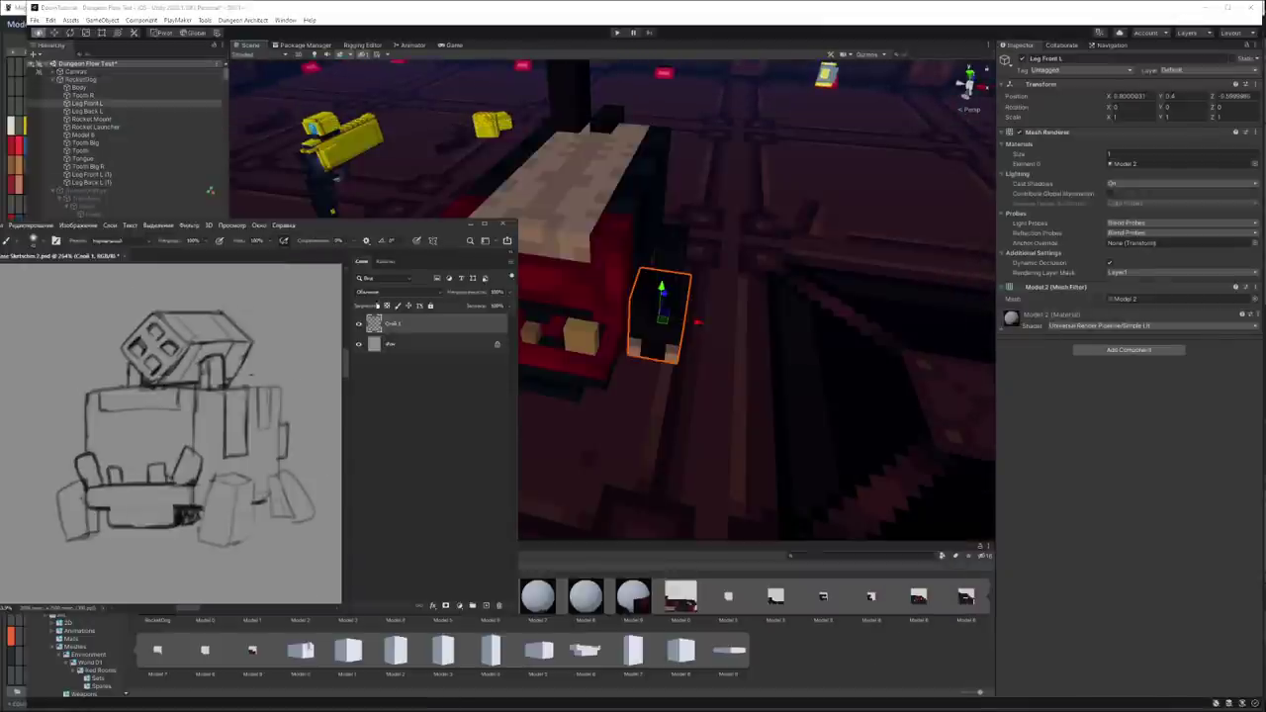
# Step: Select the whole robot-dog sketch canvas and close the document, answering the save prompt
pyautogui.press('m')
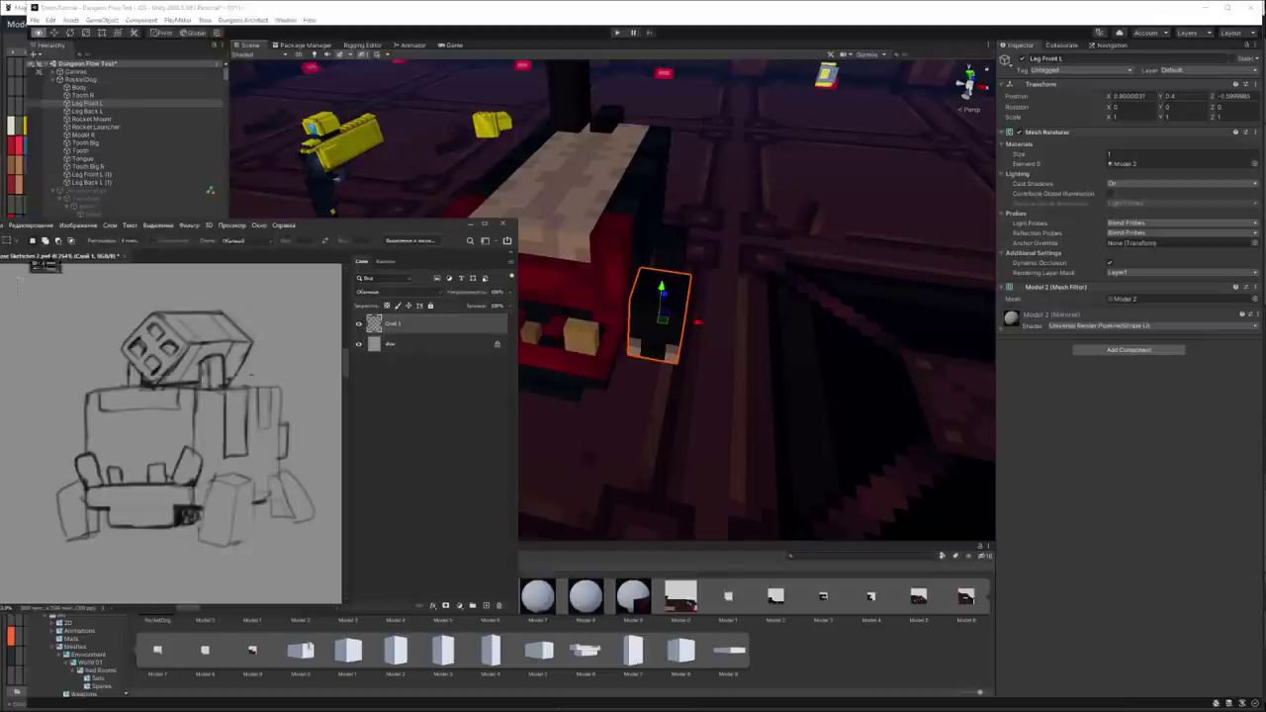
pyautogui.moveTo(20, 267); pyautogui.dragTo(353, 557)
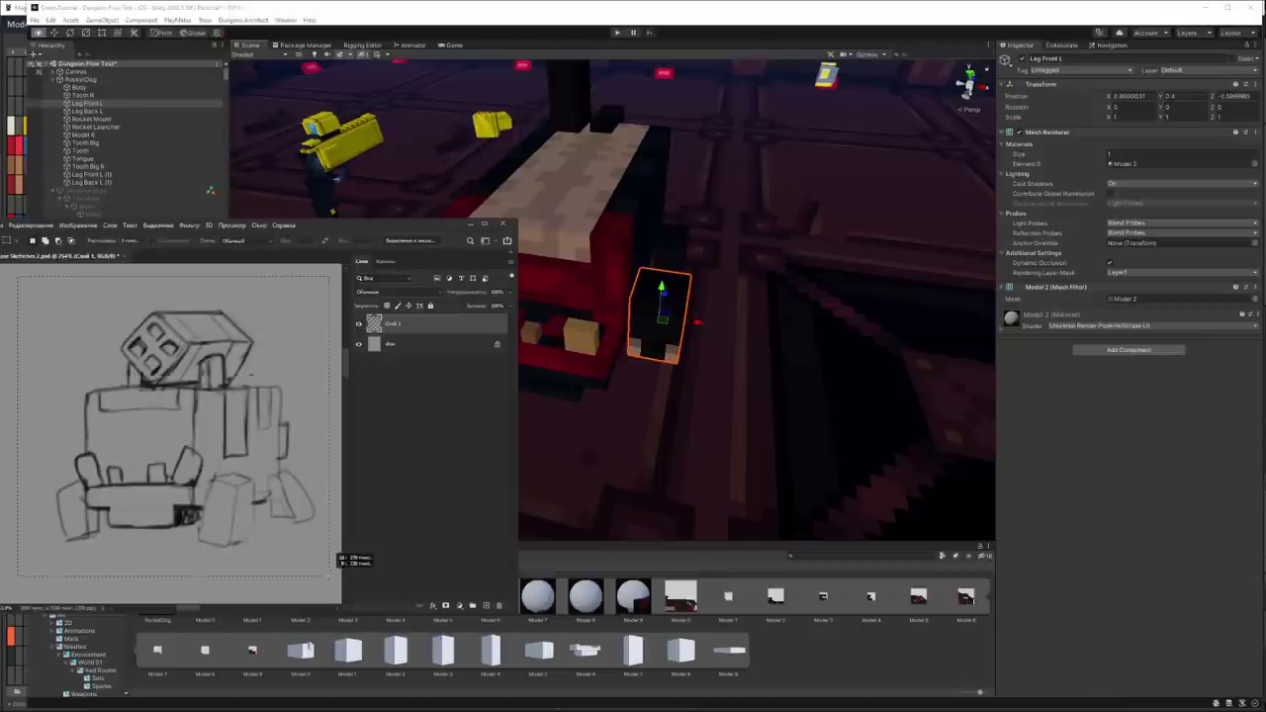
pyautogui.click(502, 224)
pyautogui.click(265, 376)
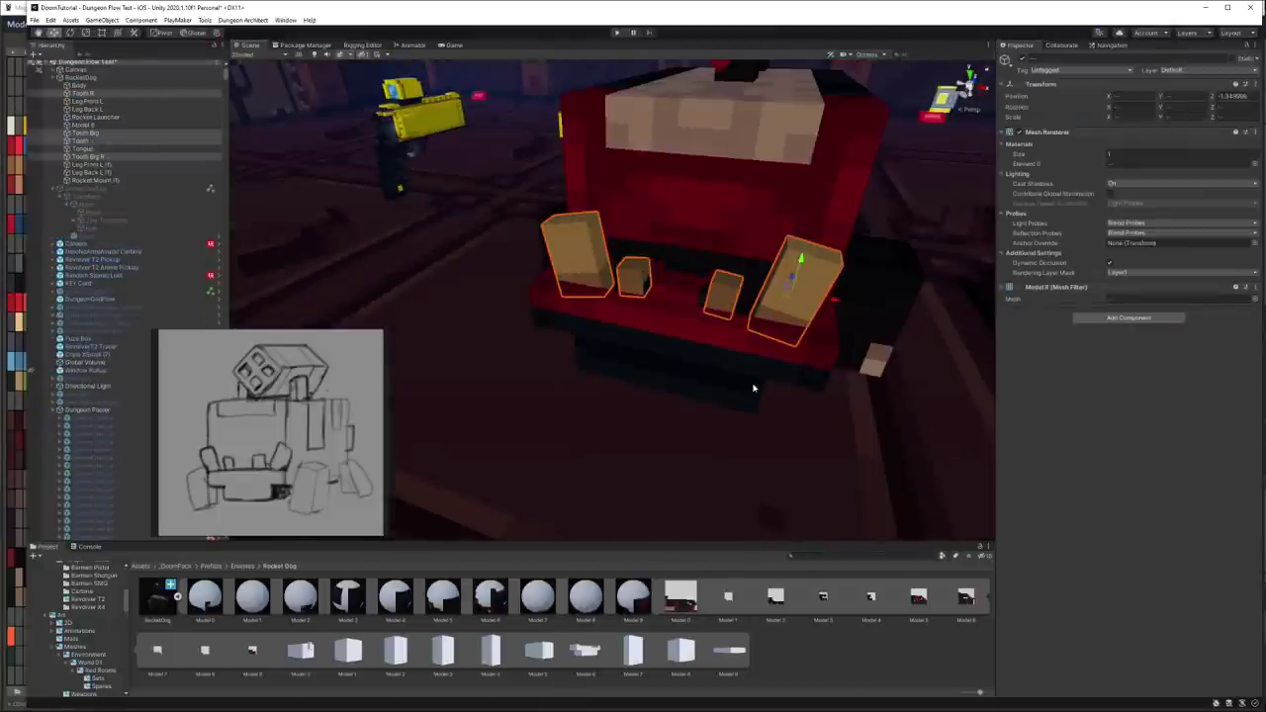
# Step: Create an empty object named Chin Pivot as the new parent above the Chin
pyautogui.click(141, 130)
pyautogui.press('f')
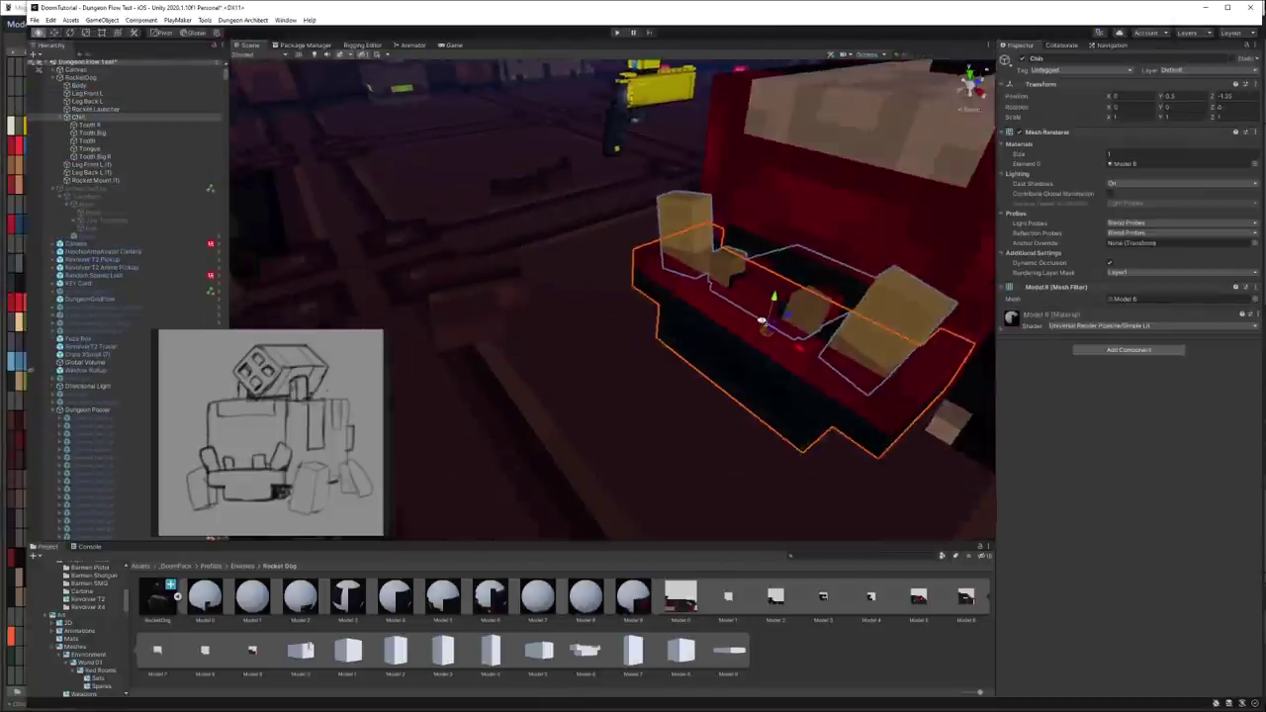
pyautogui.moveTo(761, 321)
pyautogui.keyDown('alt'); pyautogui.mouseDown()
pyautogui.moveTo(637, 337)
pyautogui.moveTo(668, 259)
pyautogui.moveTo(708, 216)
pyautogui.moveTo(689, 247)
pyautogui.mouseUp(); pyautogui.keyUp('alt')
pyautogui.press('e')
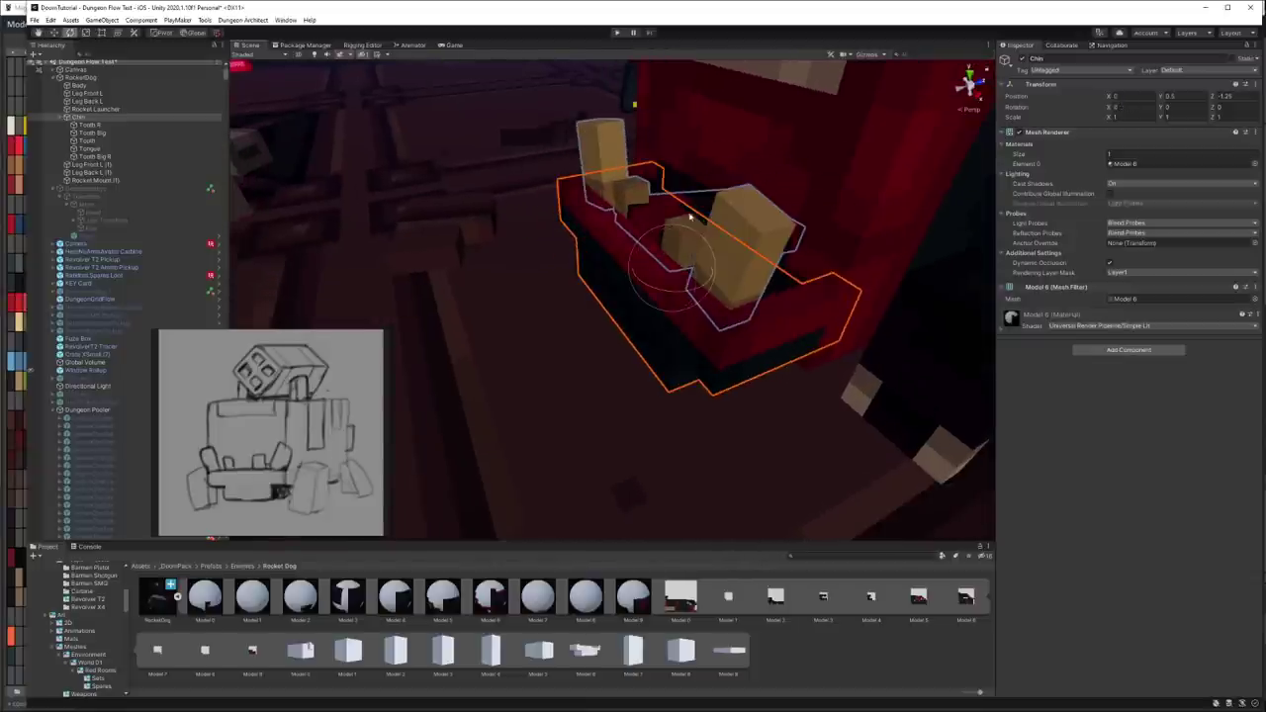
pyautogui.rightClick(69, 117)
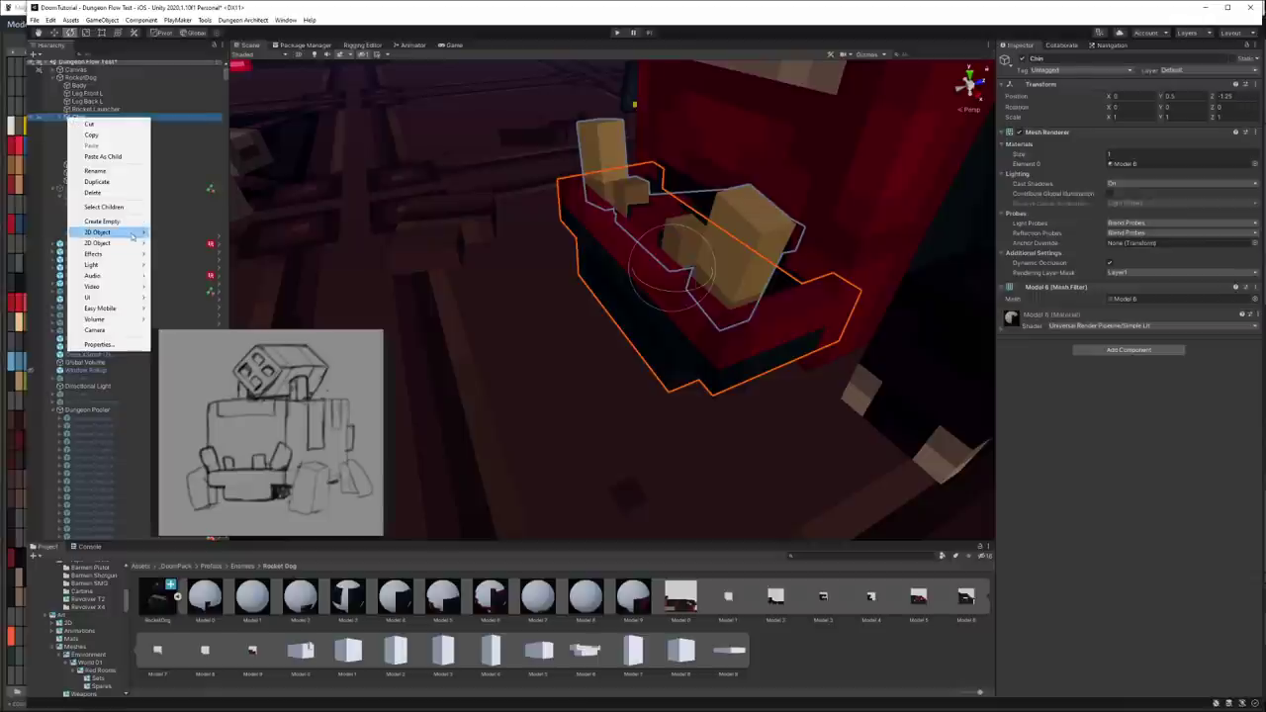
pyautogui.click(102, 220)
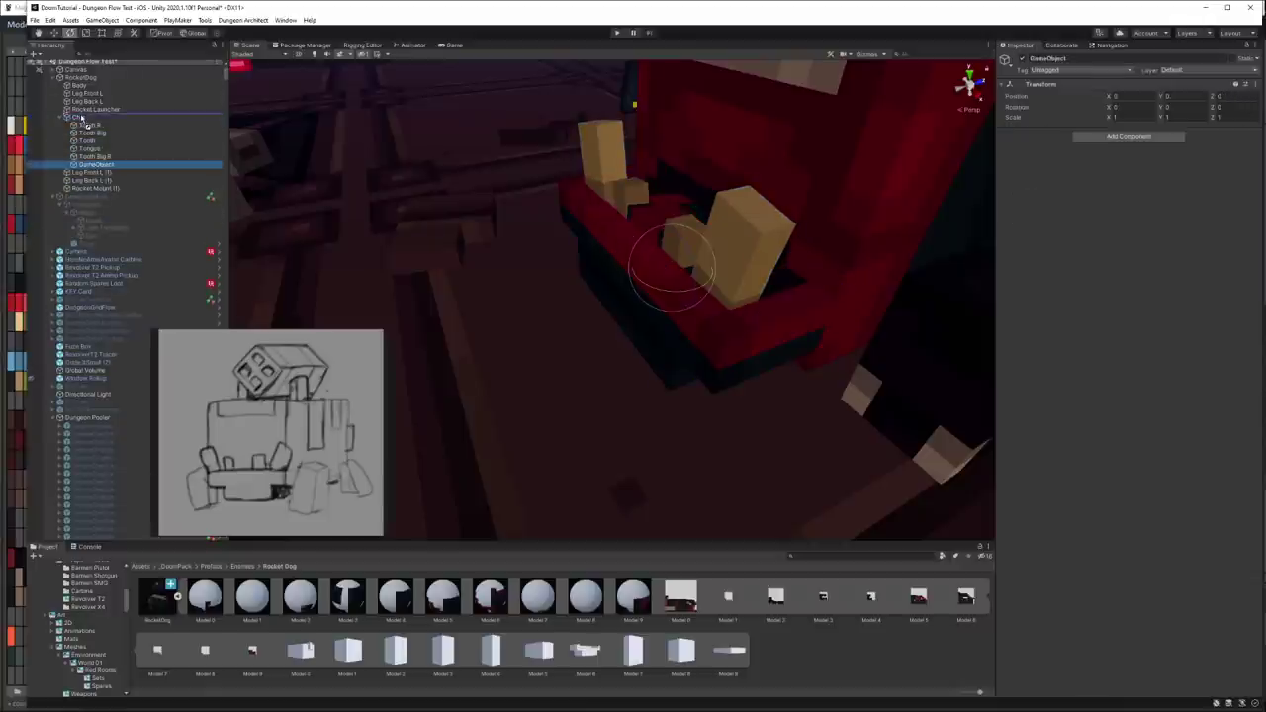
pyautogui.moveTo(85, 120); pyautogui.dragTo(87, 119)
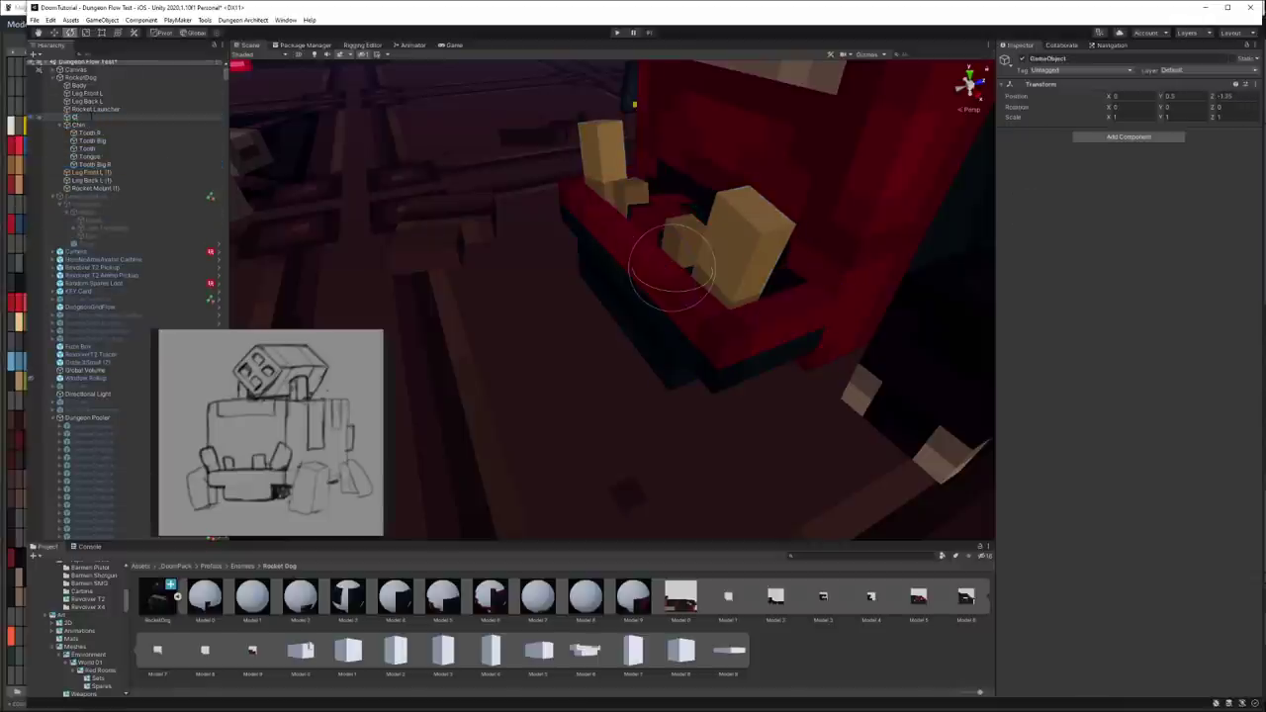
pyautogui.write('in Pivot')
pyautogui.press('Return')
pyautogui.press('f')
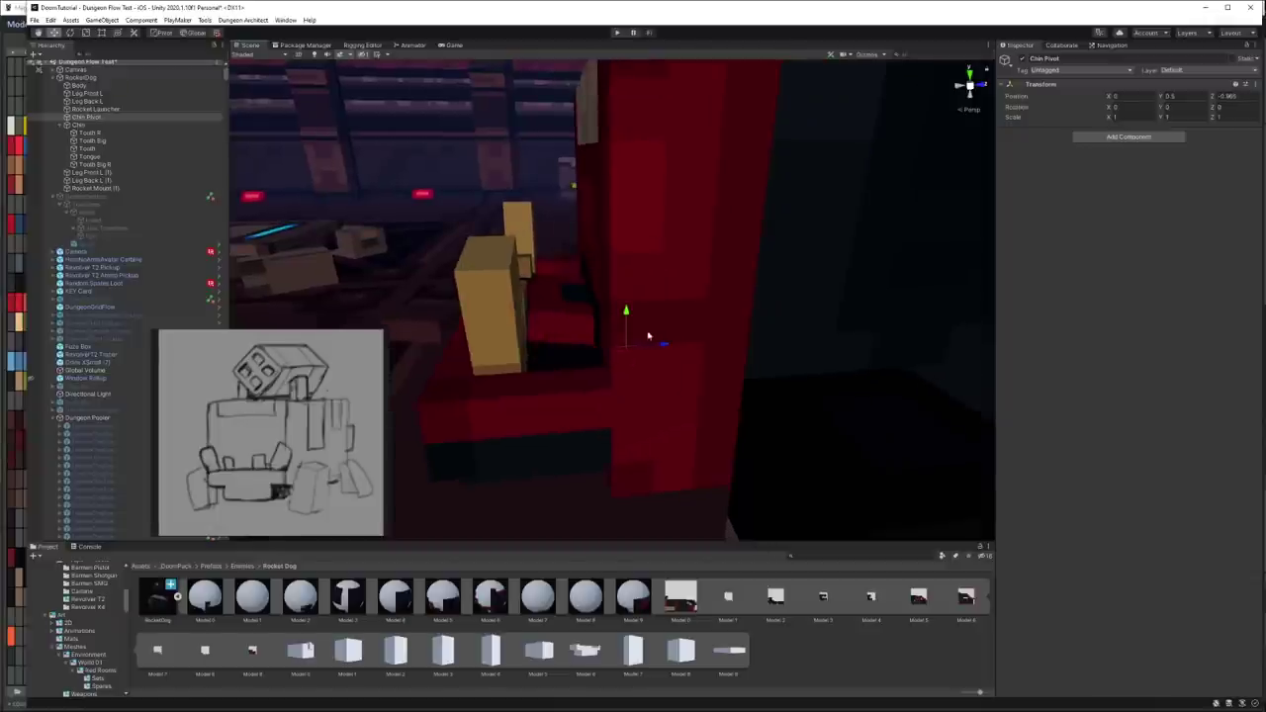
# Step: Select Chin Pivot and rotate it around X so the jaw swings open
pyautogui.moveTo(647, 337)
pyautogui.keyDown('alt'); pyautogui.mouseDown()
pyautogui.moveTo(604, 282)
pyautogui.moveTo(642, 336)
pyautogui.moveTo(596, 213)
pyautogui.mouseUp(); pyautogui.keyUp('alt')
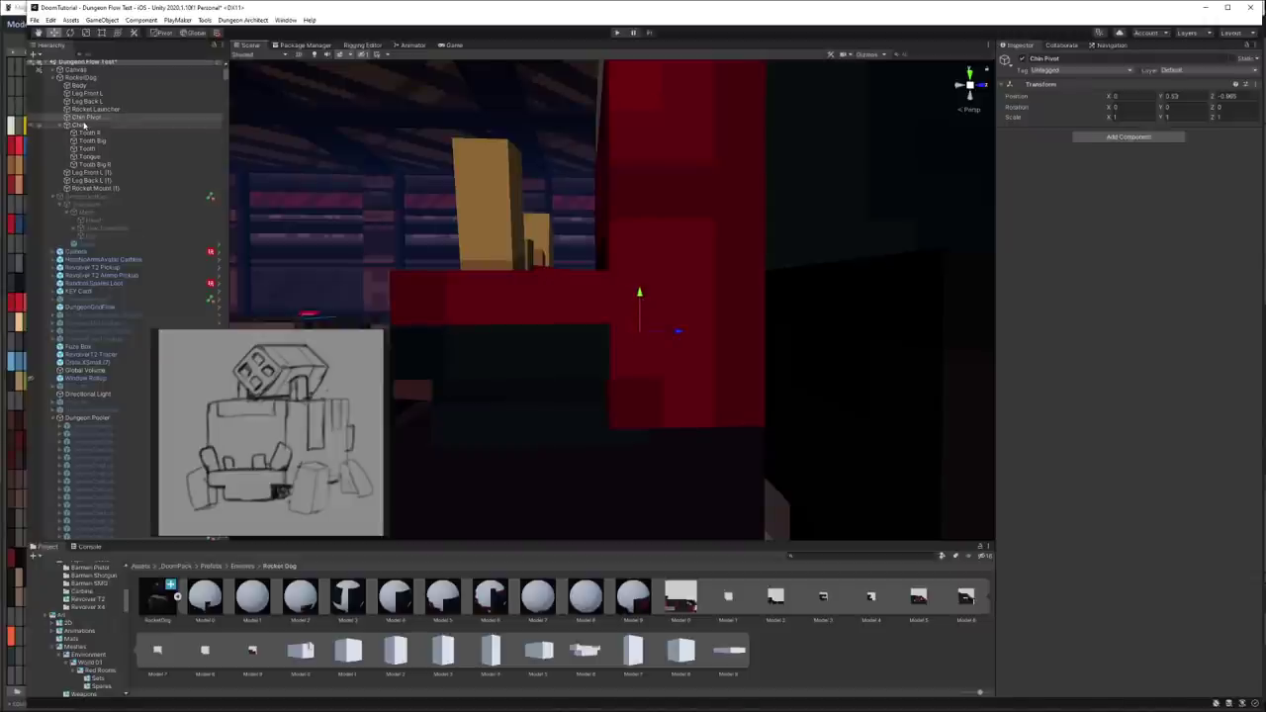
pyautogui.click(78, 126)
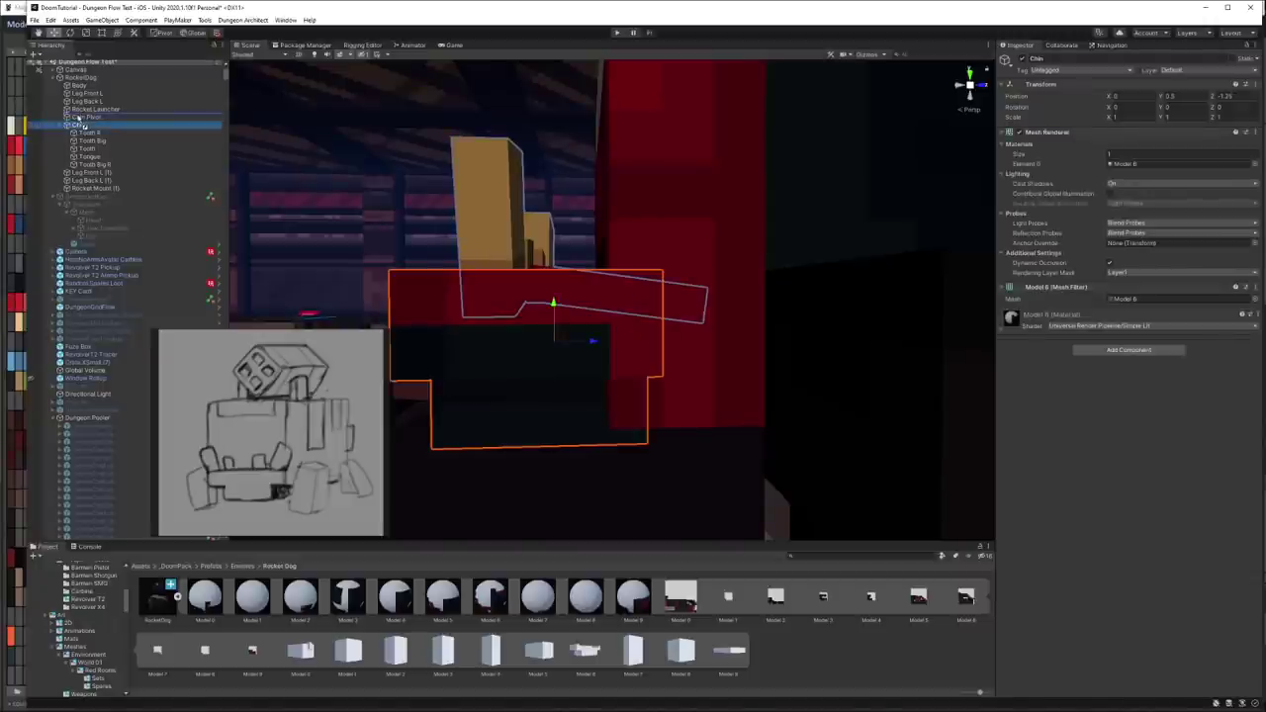
pyautogui.click(86, 116)
pyautogui.moveTo(642, 288)
pyautogui.keyDown('alt'); pyautogui.mouseDown()
pyautogui.moveTo(577, 244)
pyautogui.moveTo(585, 229)
pyautogui.moveTo(673, 263)
pyautogui.mouseUp(); pyautogui.keyUp('alt')
pyautogui.press('e')
# Step: Scale the Rocket Launcher down to about 0.7734
pyautogui.click(762, 424)
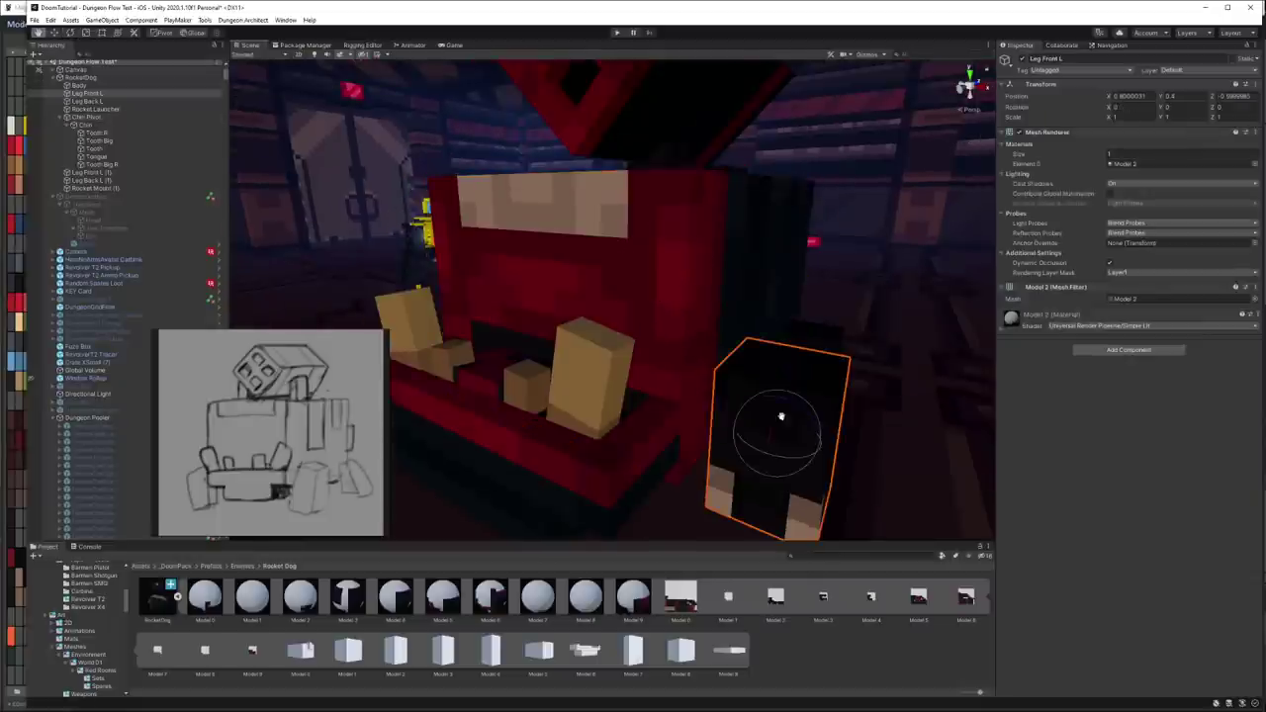
pyautogui.moveTo(762, 424)
pyautogui.keyDown('alt'); pyautogui.mouseDown()
pyautogui.moveTo(723, 368)
pyautogui.moveTo(747, 343)
pyautogui.moveTo(557, 362)
pyautogui.moveTo(573, 247)
pyautogui.mouseUp(); pyautogui.keyUp('alt')
pyautogui.click(556, 362)
pyautogui.press('w')
pyautogui.press('r')
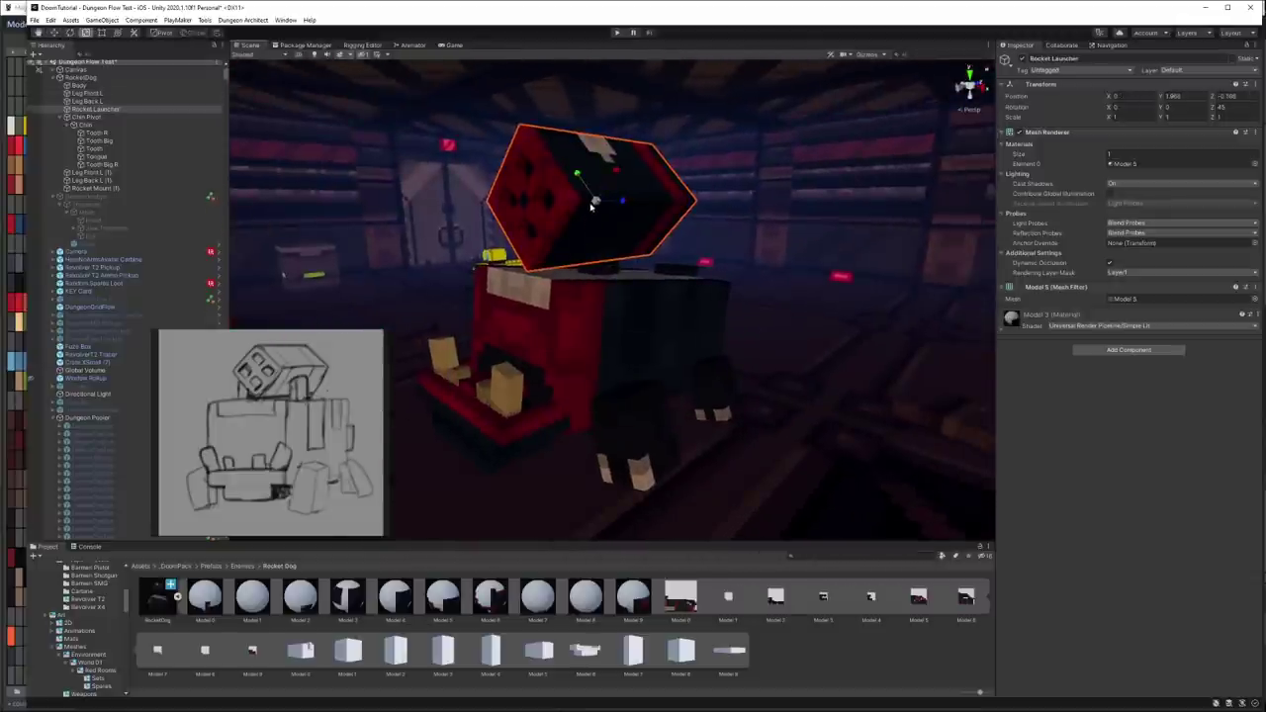
pyautogui.moveTo(591, 205)
pyautogui.mouseDown()
pyautogui.moveTo(562, 204)
pyautogui.moveTo(807, 211)
pyautogui.mouseUp()
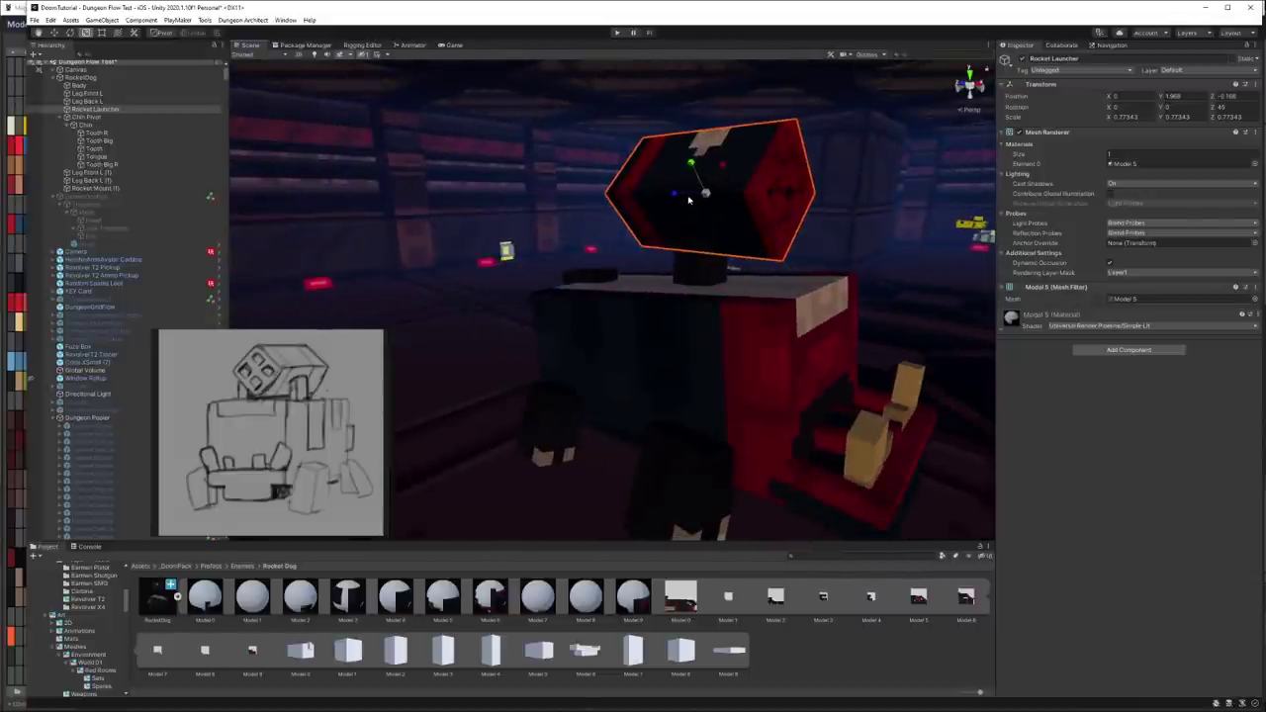
# Step: Widen the Chin to 1.1182 on X and raise it to Y 0.032
pyautogui.click(796, 381)
pyautogui.moveTo(690, 201)
pyautogui.keyDown('alt'); pyautogui.mouseDown()
pyautogui.moveTo(813, 404)
pyautogui.moveTo(817, 392)
pyautogui.moveTo(773, 404)
pyautogui.mouseUp(); pyautogui.keyUp('alt')
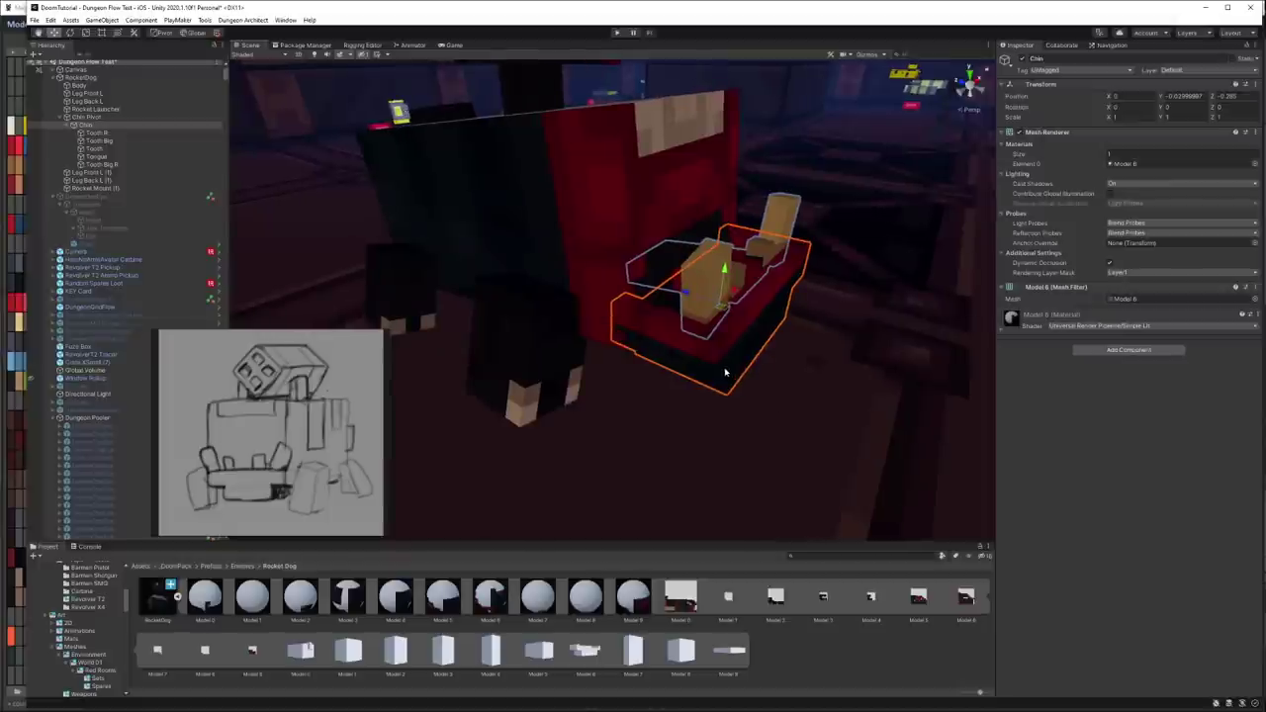
pyautogui.moveTo(736, 293)
pyautogui.mouseDown()
pyautogui.moveTo(673, 305)
pyautogui.moveTo(406, 290)
pyautogui.mouseUp()
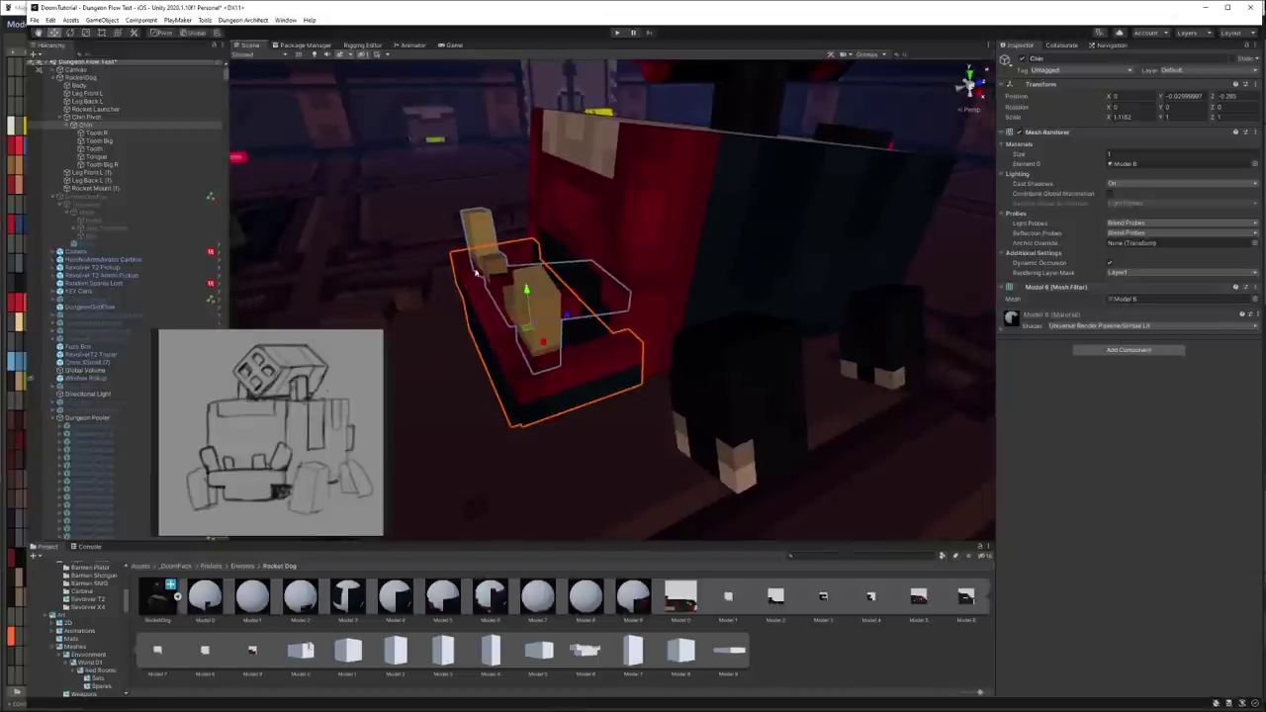
pyautogui.moveTo(527, 288); pyautogui.dragTo(527, 279)
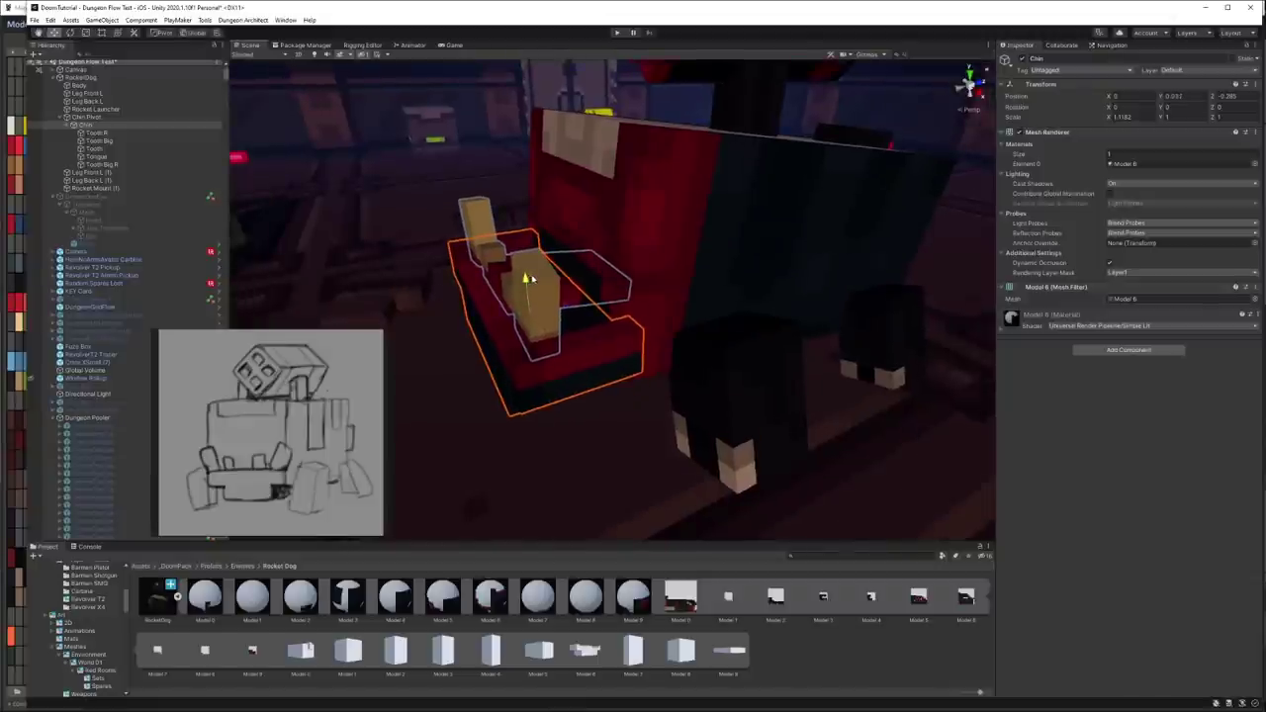
pyautogui.click(739, 350)
# Step: Tilt the second back leg, then gather the four legs together above Rocket Launcher in the Hierarchy
pyautogui.scroll(5, 760, 391)
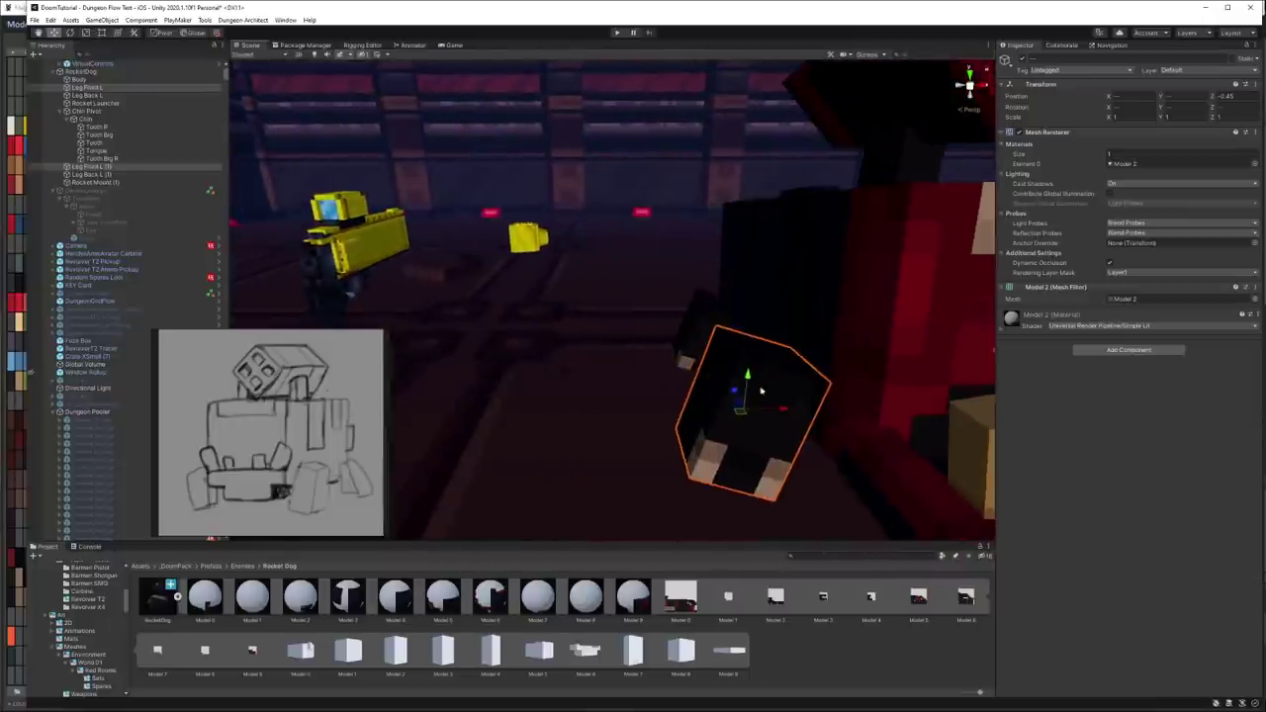
pyautogui.click(701, 337)
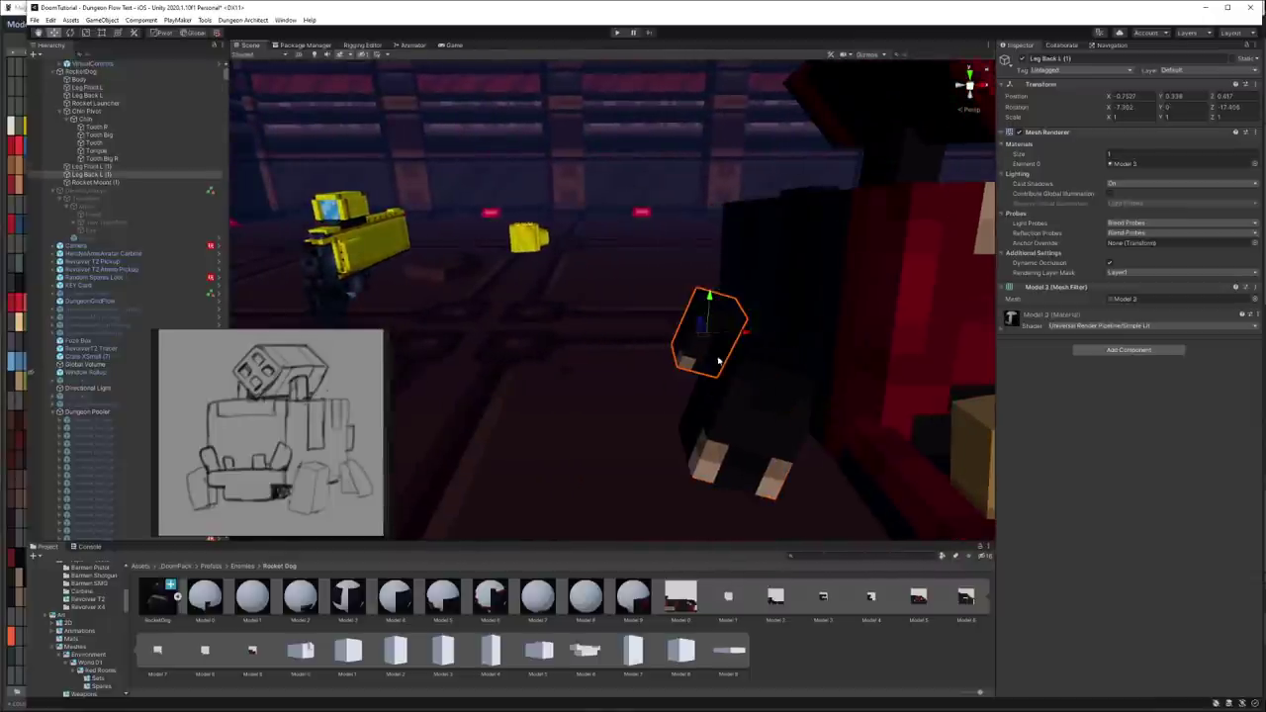
pyautogui.press('e')
pyautogui.moveTo(722, 336)
pyautogui.mouseDown()
pyautogui.moveTo(770, 276)
pyautogui.moveTo(760, 311)
pyautogui.mouseUp()
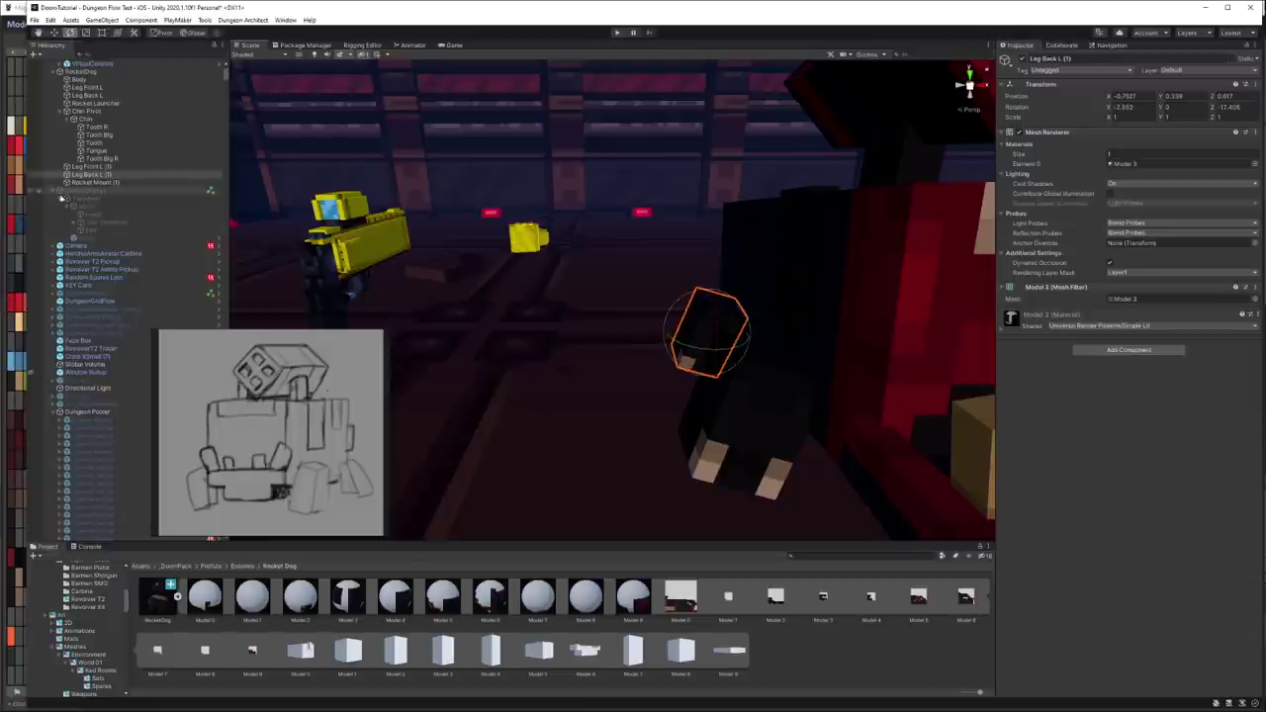
pyautogui.click(66, 111)
pyautogui.keyDown('ctrl'); pyautogui.click(89, 119); pyautogui.keyUp('ctrl')
pyautogui.keyDown('ctrl'); pyautogui.click(89, 88); pyautogui.keyUp('ctrl')
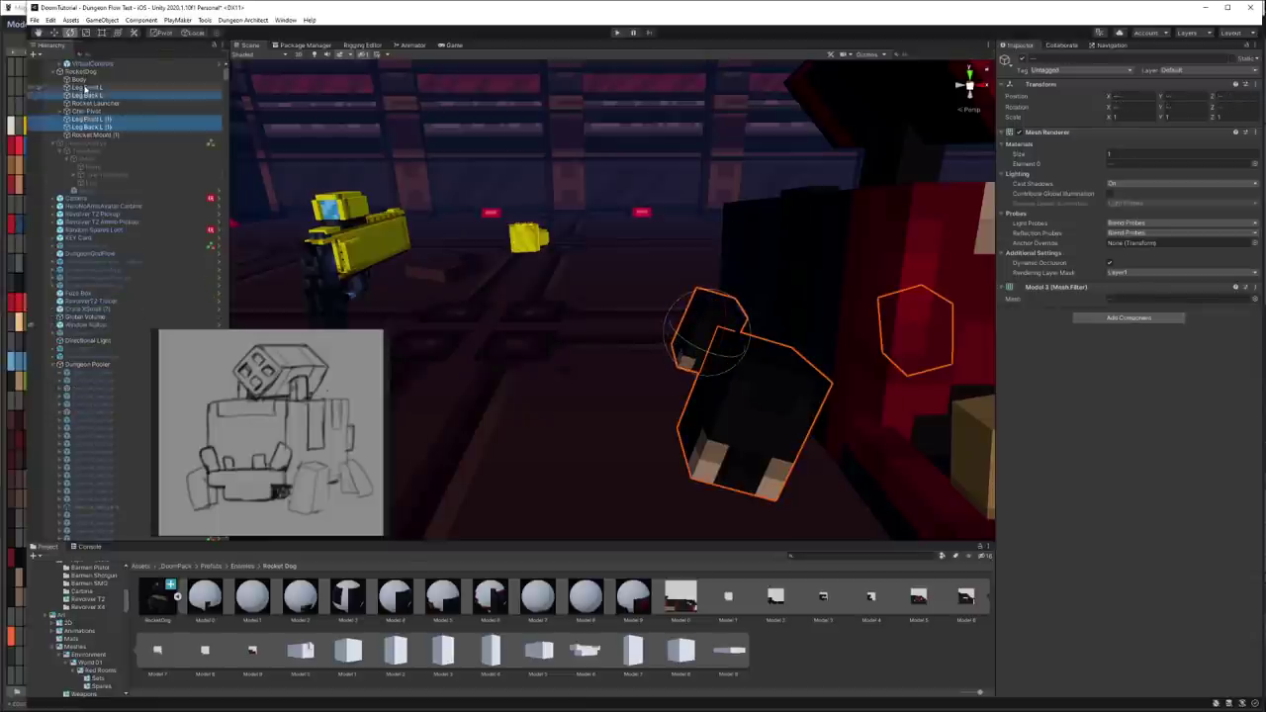
pyautogui.moveTo(99, 87); pyautogui.dragTo(99, 87)
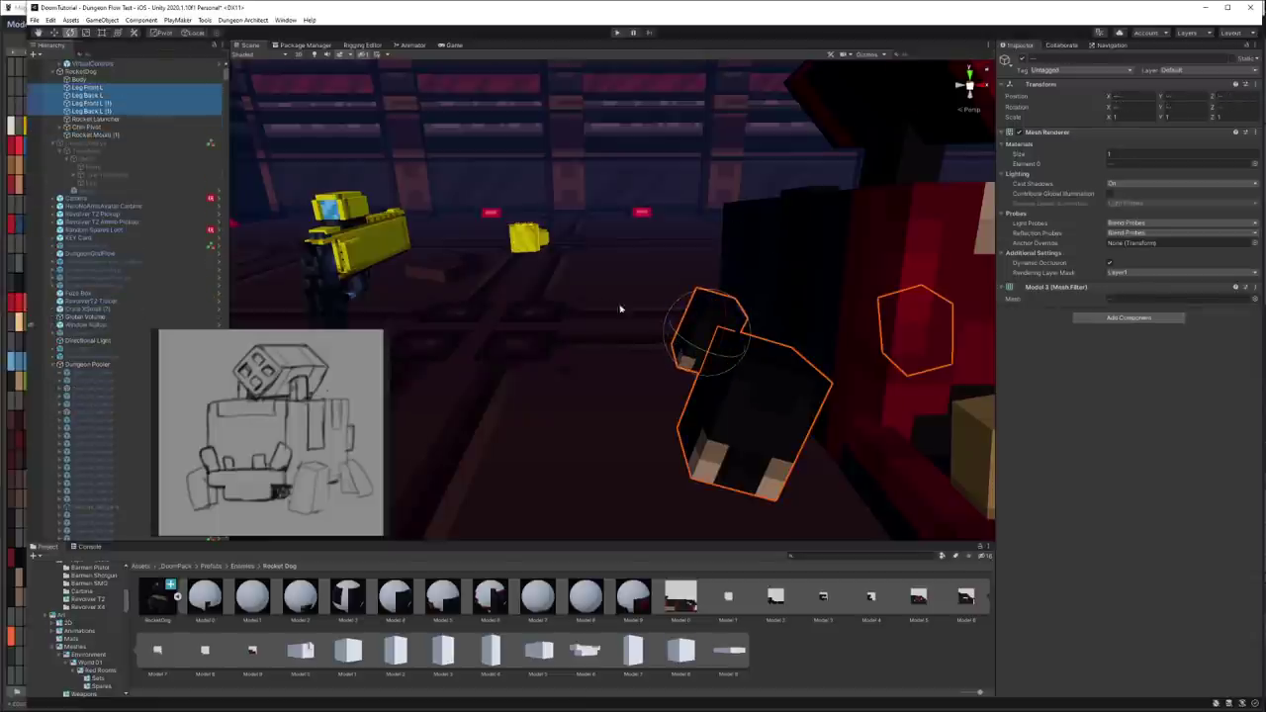
pyautogui.moveTo(620, 310); pyautogui.dragTo(692, 317, button='right')
# Step: Nest Leg Back L under a new empty object and move that pivot up to the leg's top
pyautogui.rightClick(109, 89)
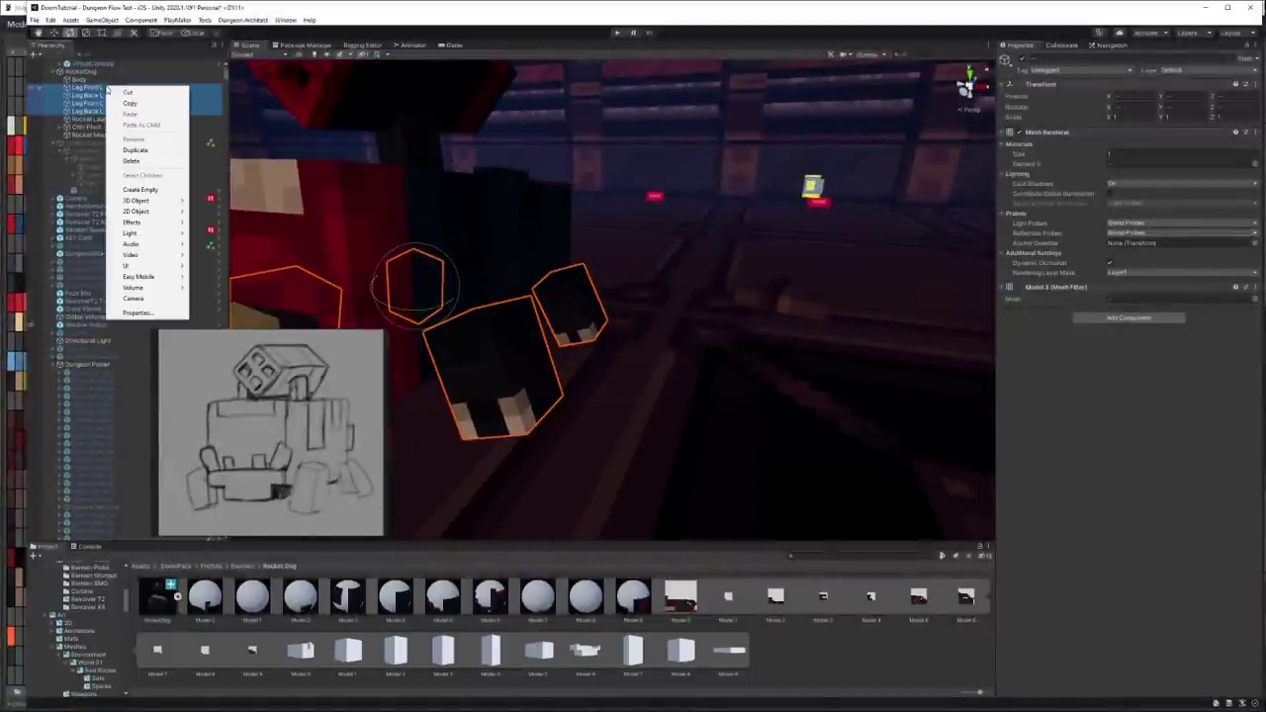
pyautogui.click(139, 189)
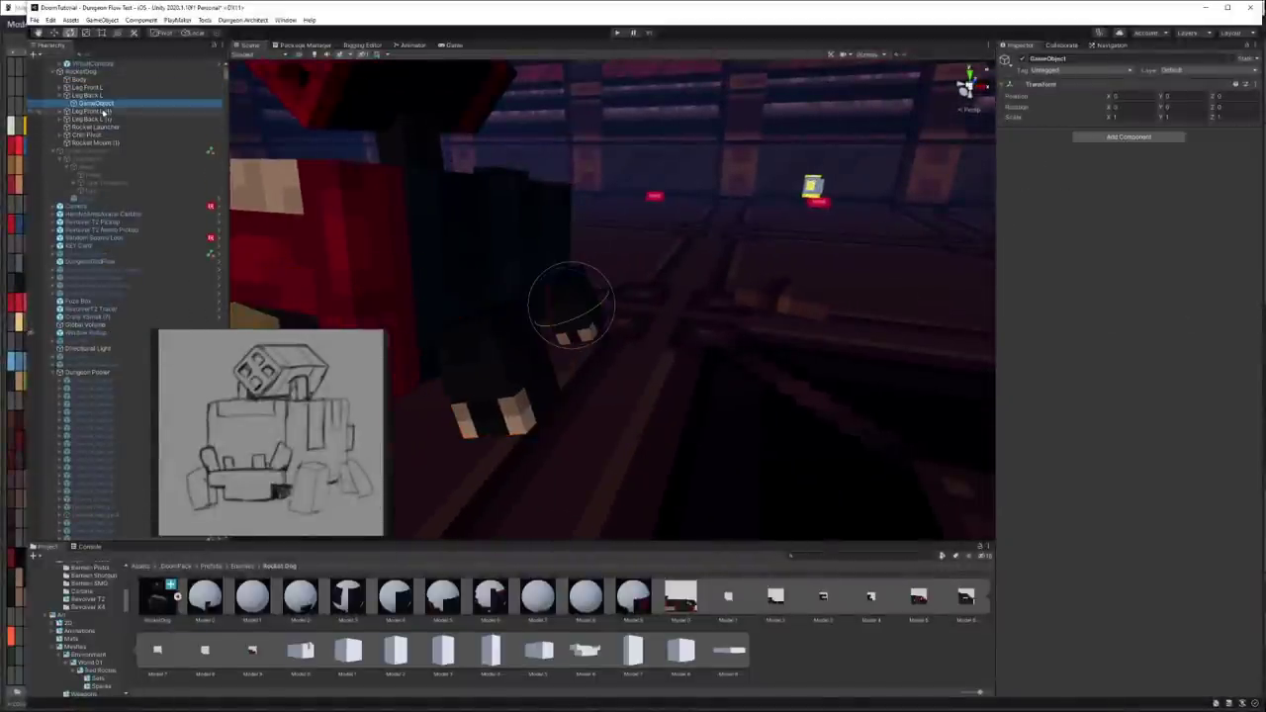
pyautogui.moveTo(89, 103); pyautogui.dragTo(95, 99)
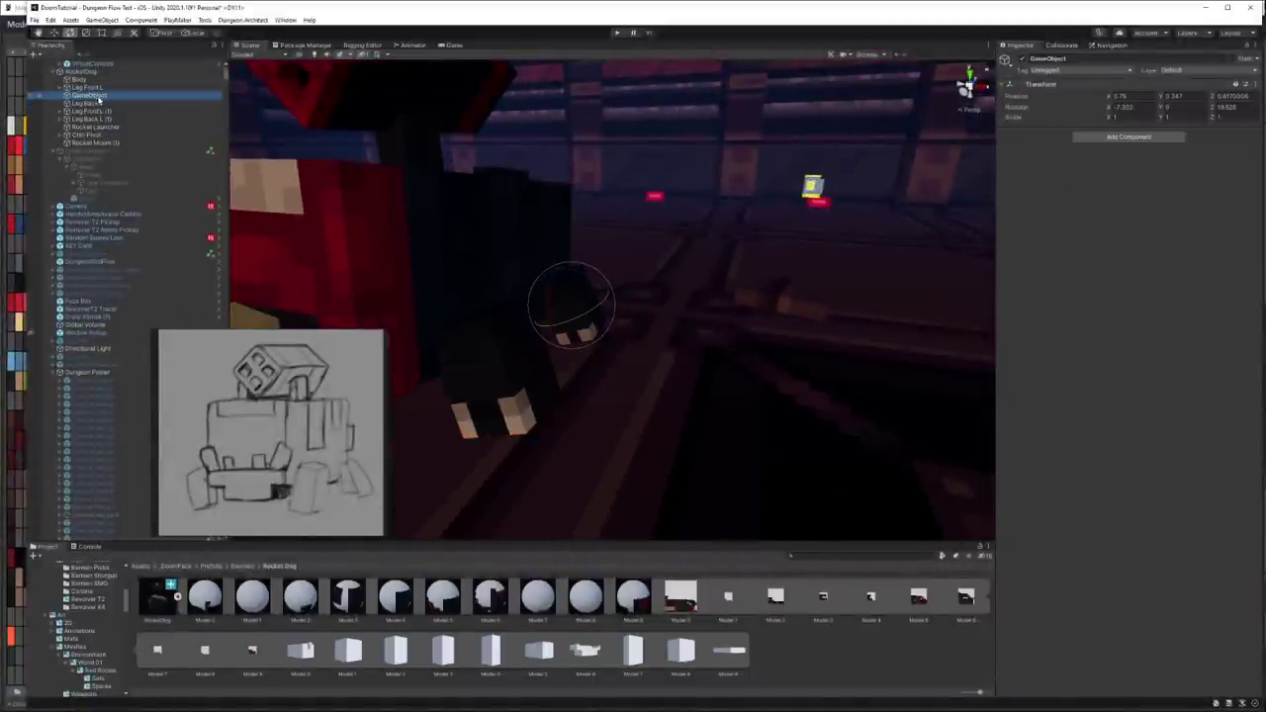
pyautogui.click(94, 104)
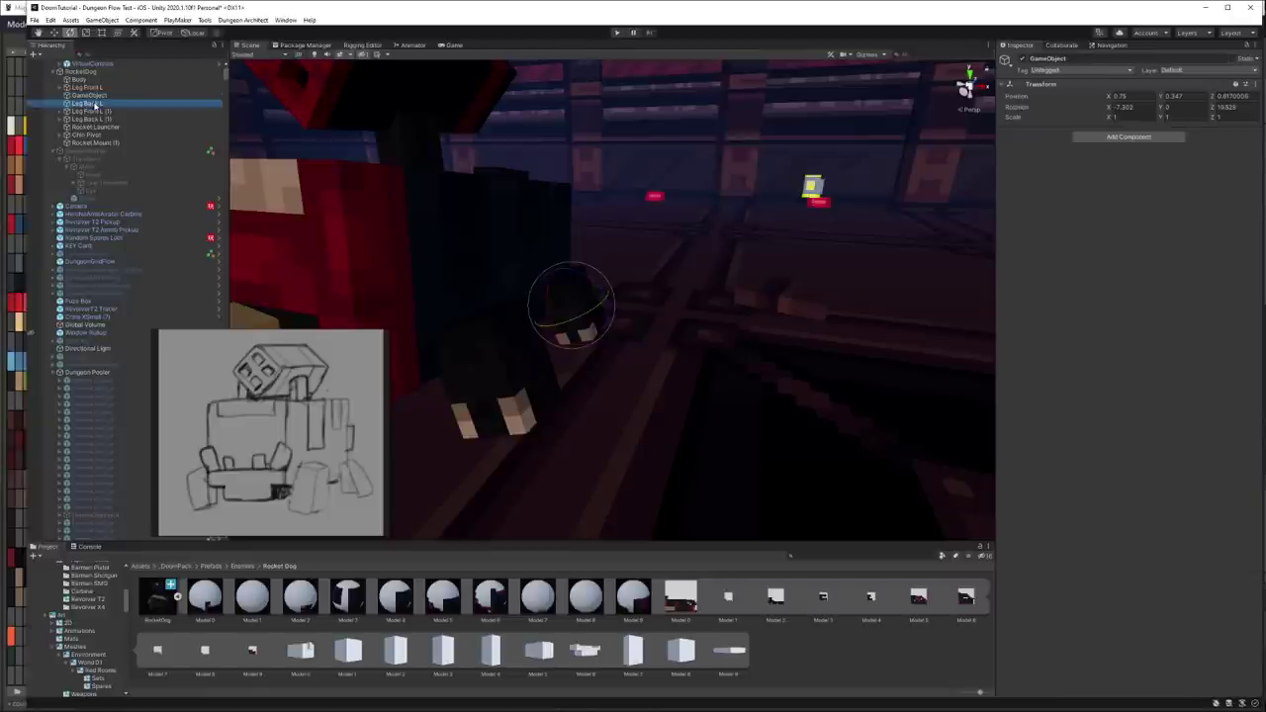
pyautogui.moveTo(98, 104); pyautogui.dragTo(101, 113)
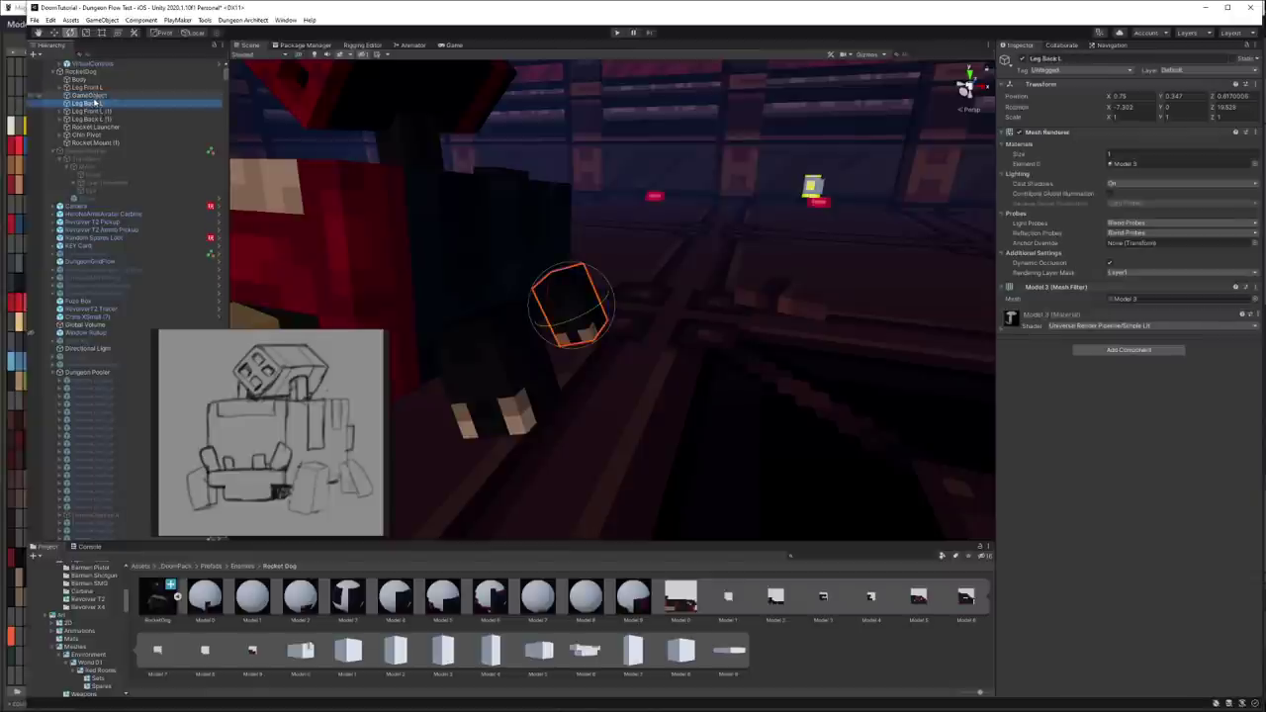
pyautogui.click(95, 97)
pyautogui.moveTo(601, 290); pyautogui.dragTo(318, 95, button='right')
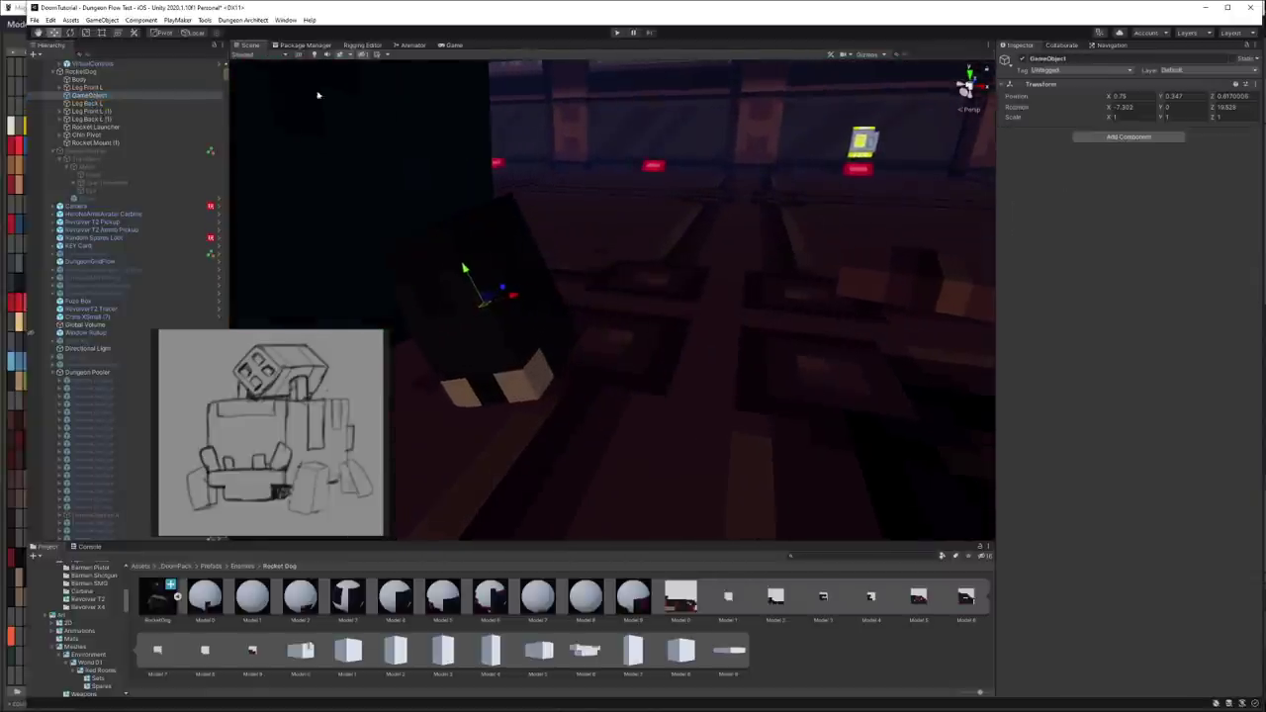
pyautogui.click(193, 34)
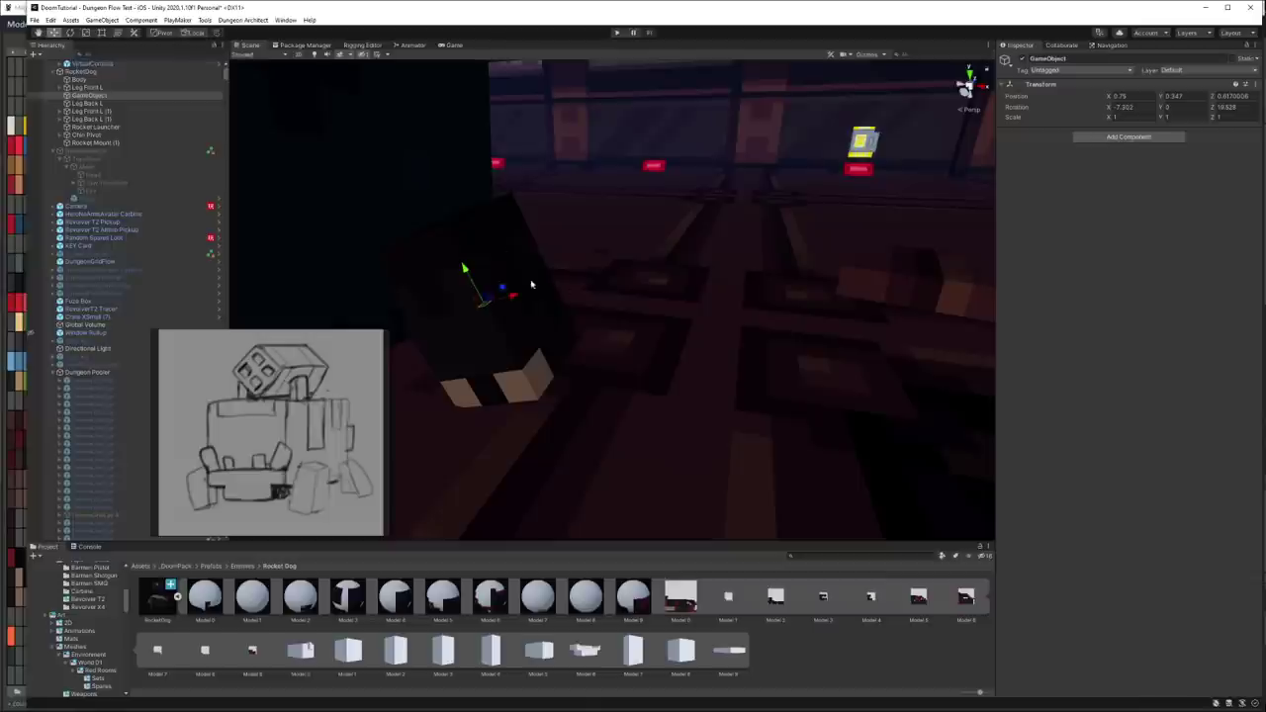
pyautogui.press('f')
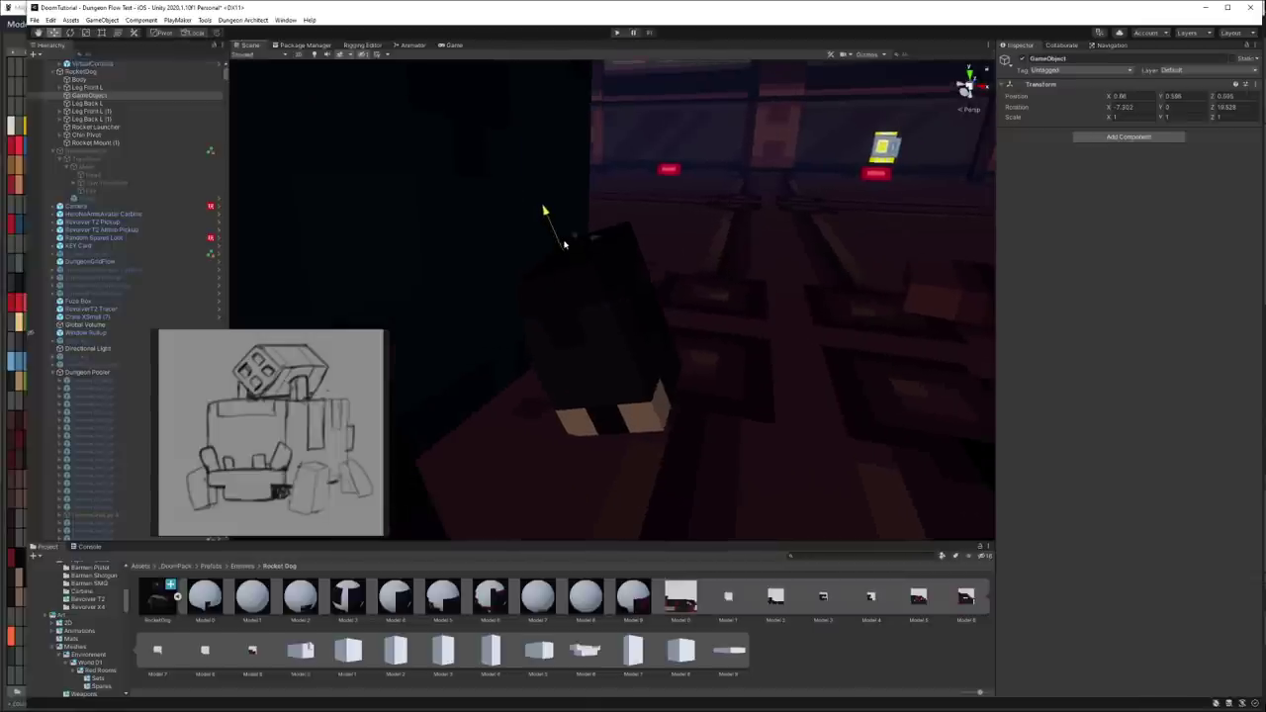
pyautogui.moveTo(570, 247); pyautogui.dragTo(489, 213, button='right')
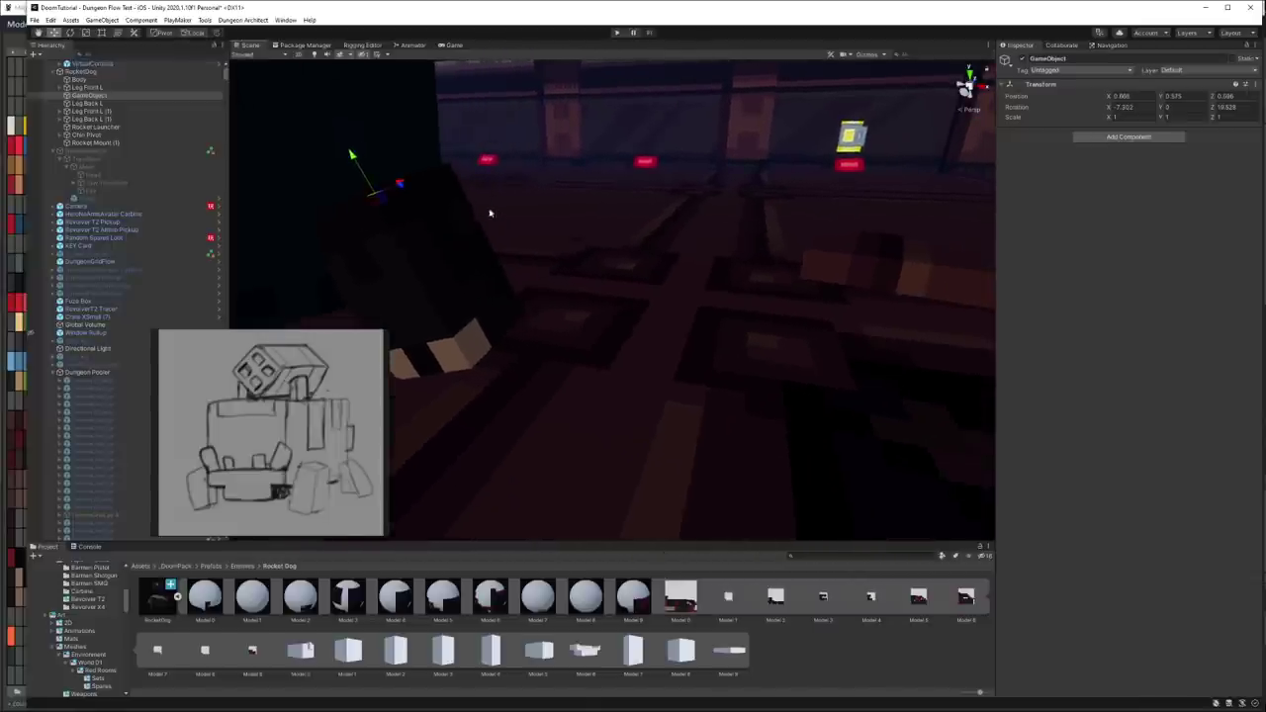
# Step: Rename the empty parent to Leg Back L Transform
pyautogui.click(95, 102)
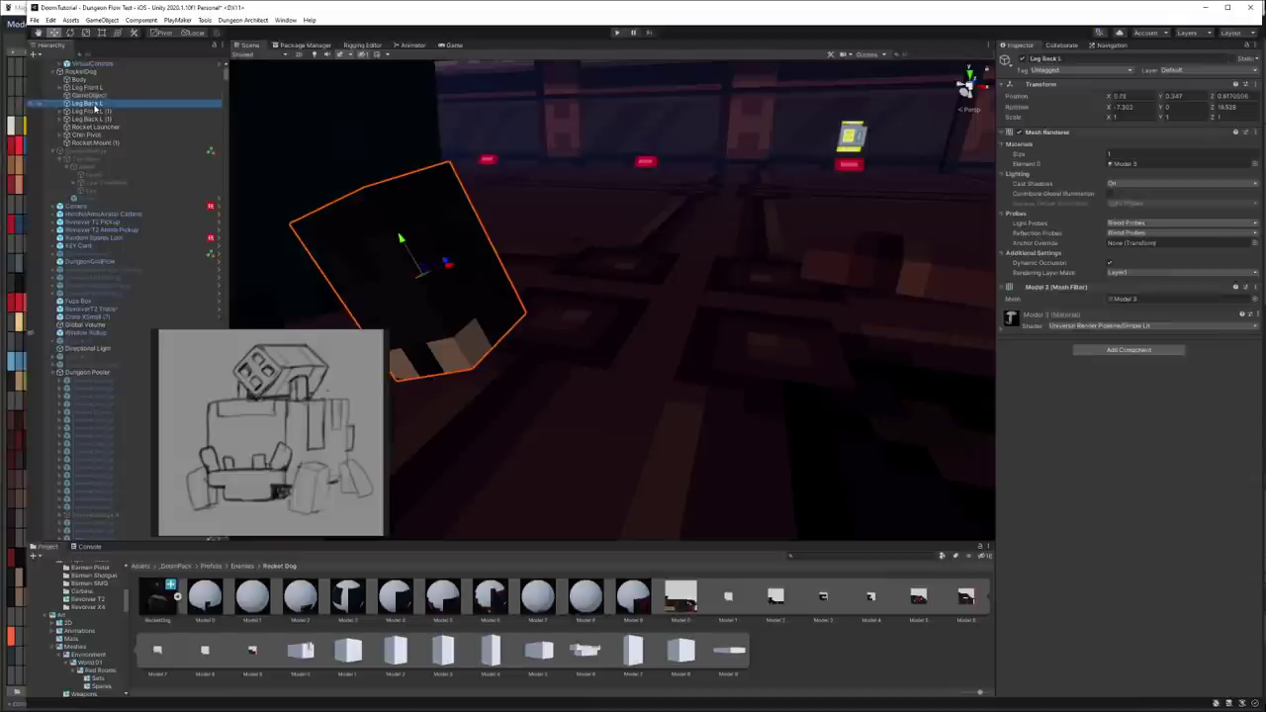
pyautogui.click(111, 103)
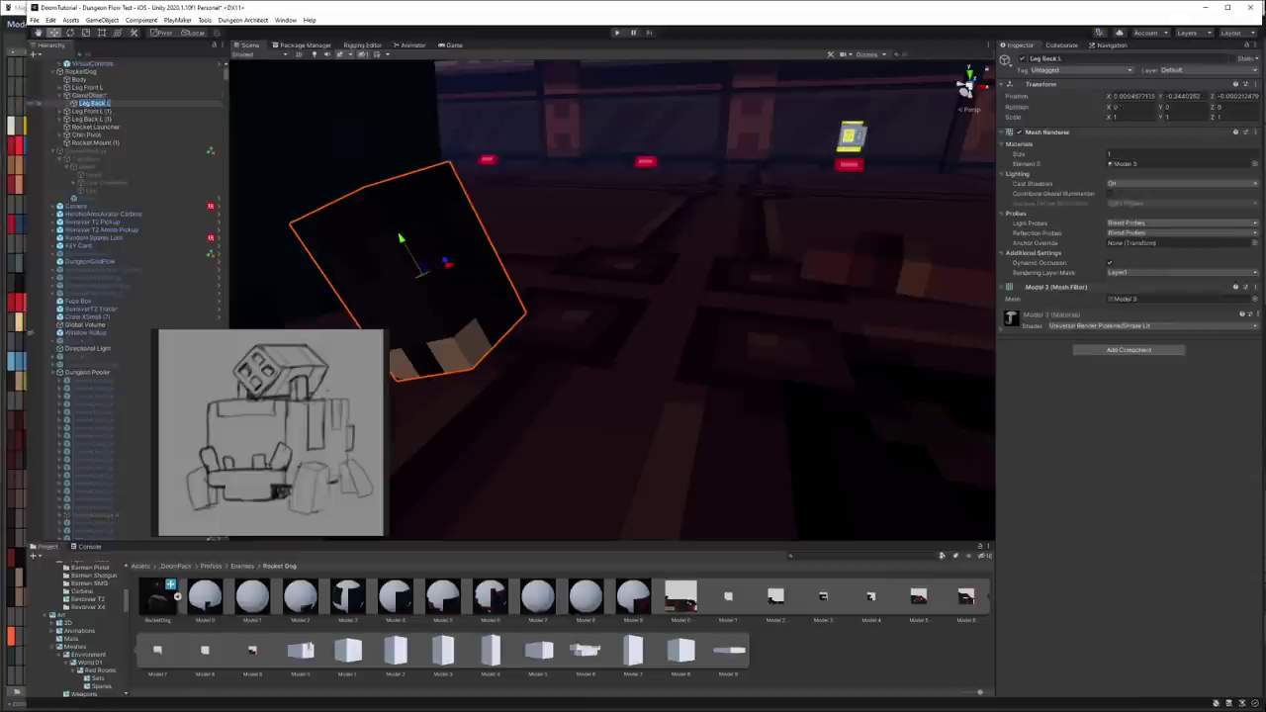
pyautogui.write('Transform')
pyautogui.press('Return')
pyautogui.press('f')
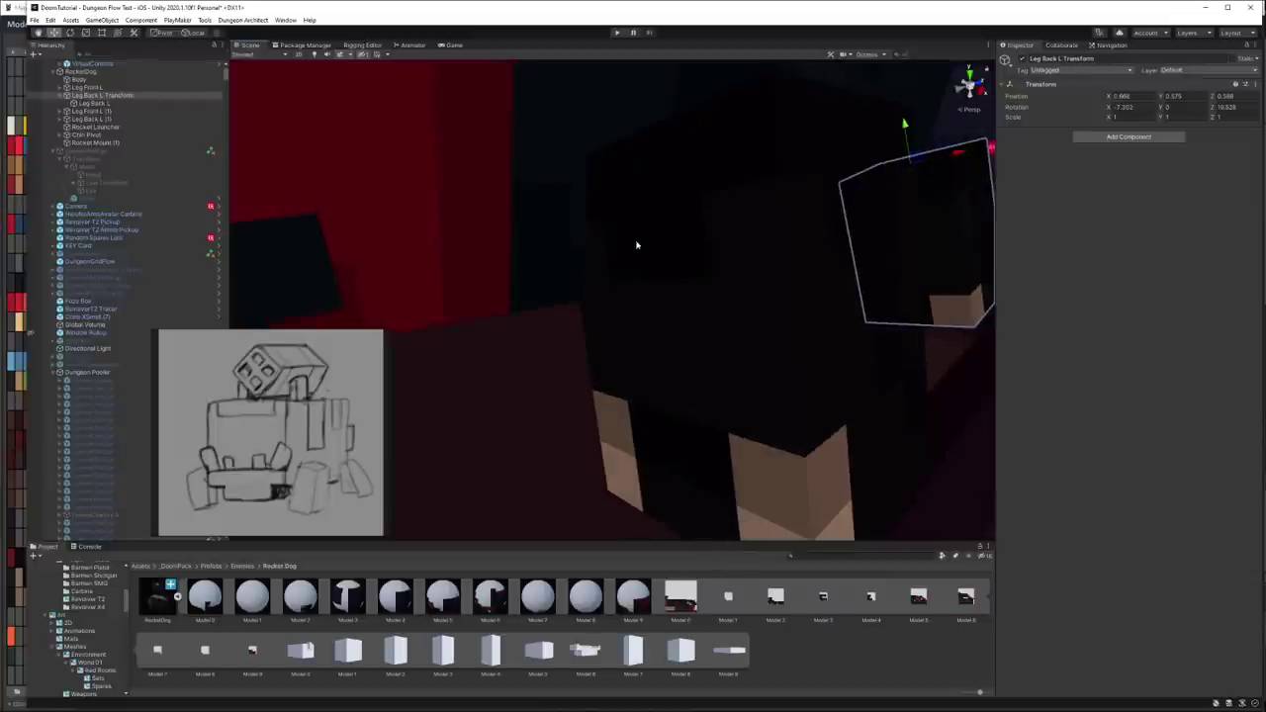
# Step: Give Leg Front L, the second front leg and Leg Back R their own empty parents with Ctrl+Shift+G
pyautogui.click(636, 245)
pyautogui.hotkey('ctrl', 'shift', 'g')
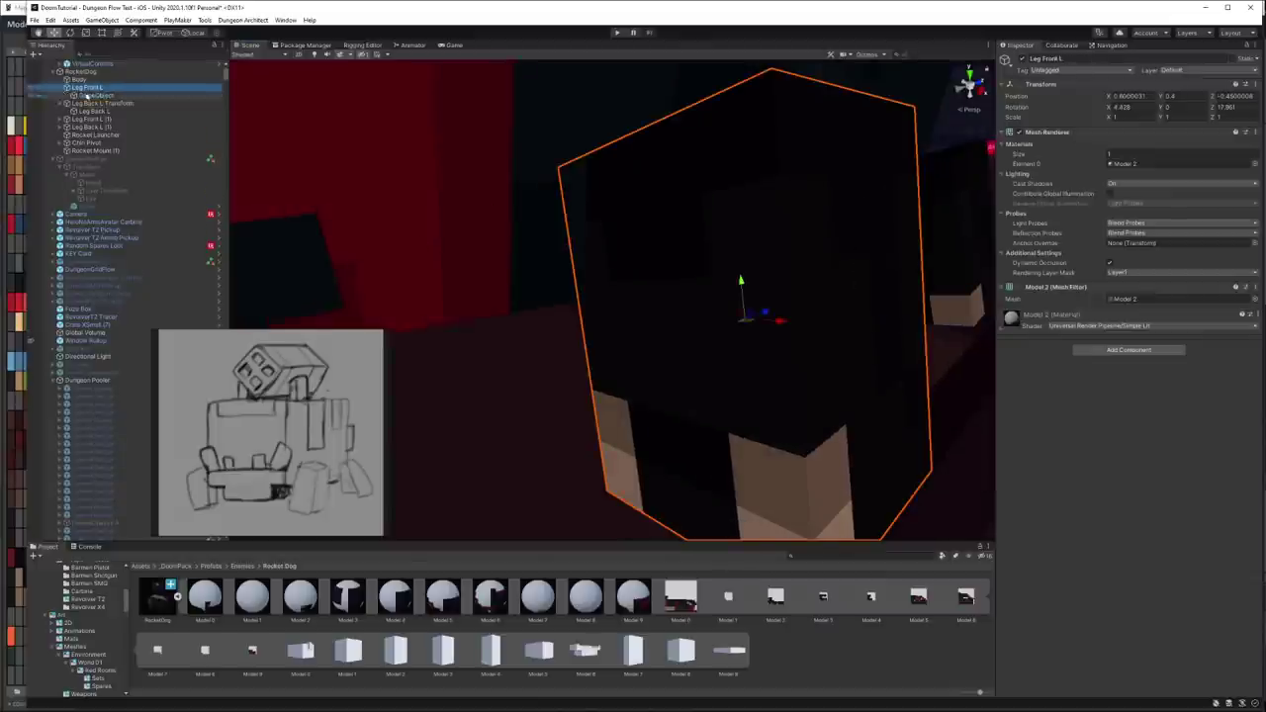
pyautogui.press('f')
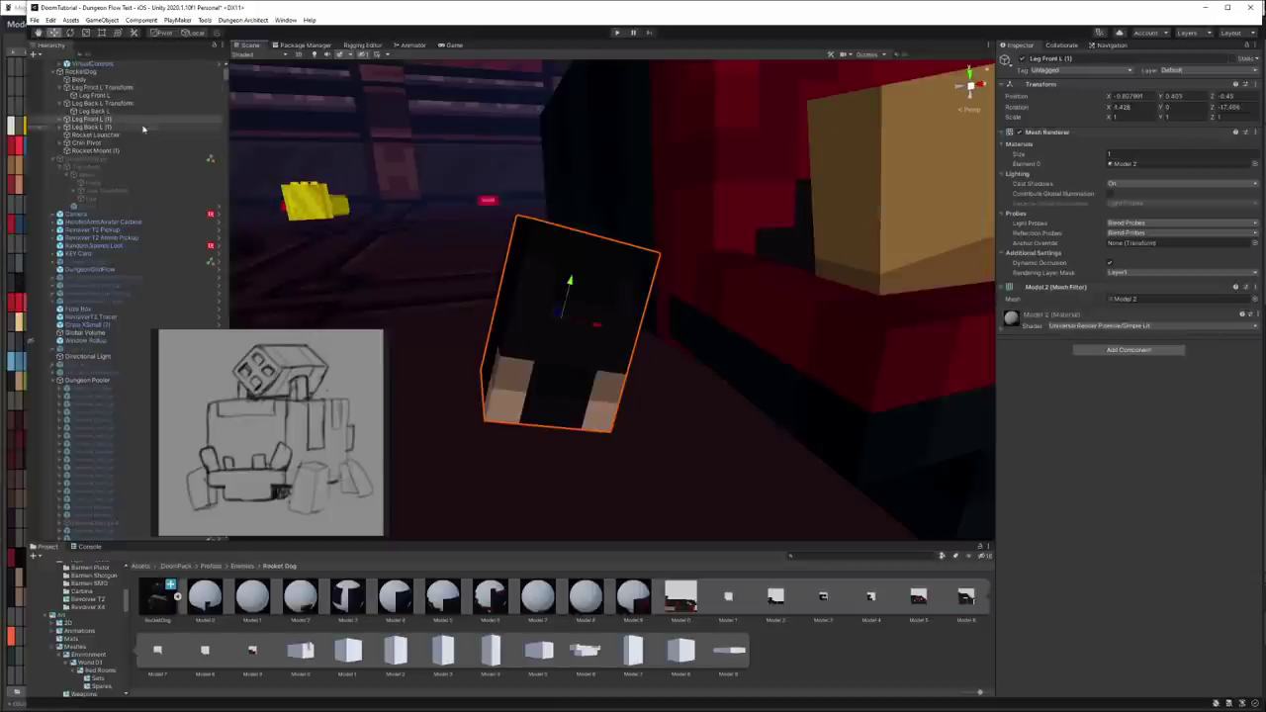
pyautogui.click(107, 110)
pyautogui.hotkey('ctrl', 'shift', 'g')
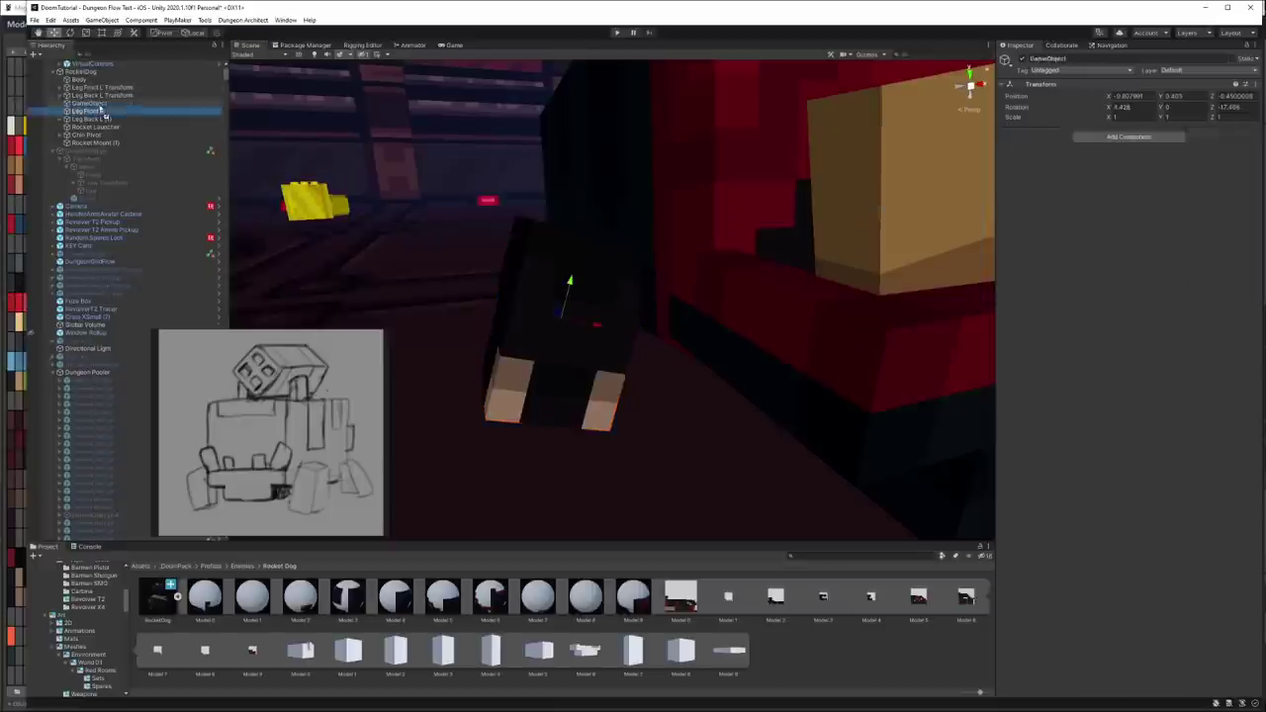
pyautogui.click(138, 119)
pyautogui.hotkey('ctrl', 'shift', 'g')
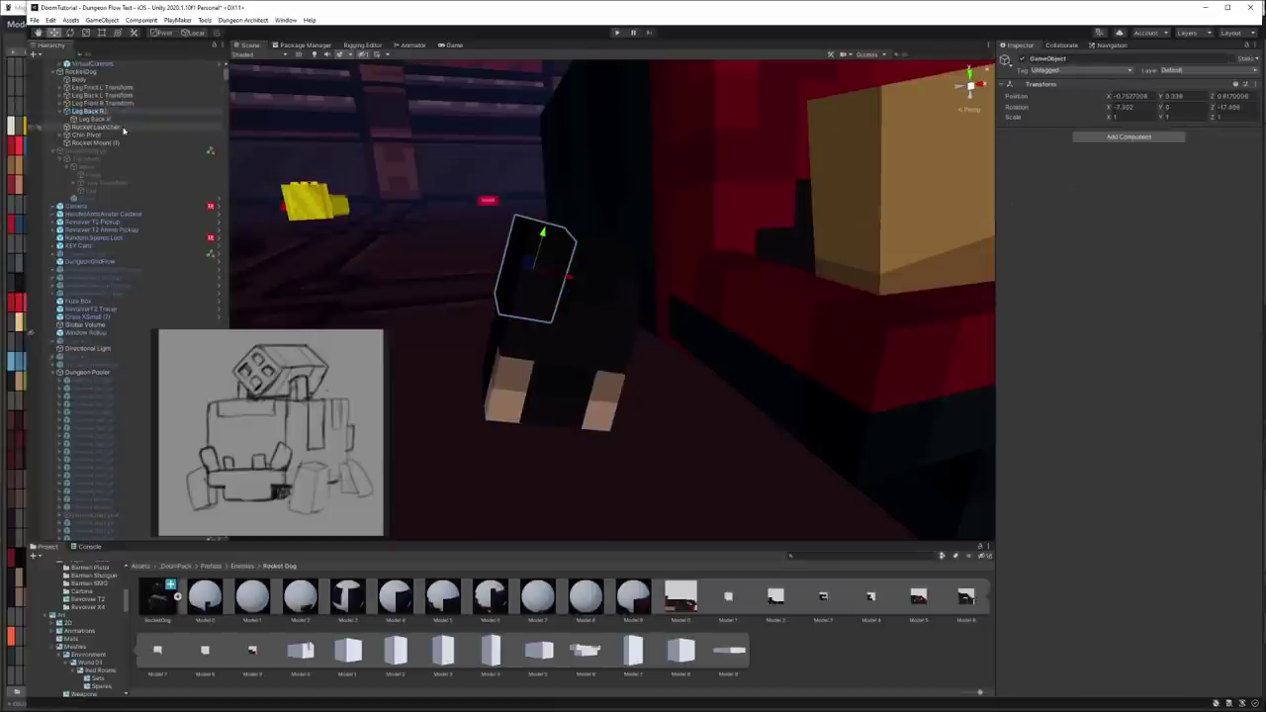
pyautogui.press('f')
pyautogui.keyDown('alt'); pyautogui.moveTo(683, 179); pyautogui.dragTo(666, 231); pyautogui.keyUp('alt')
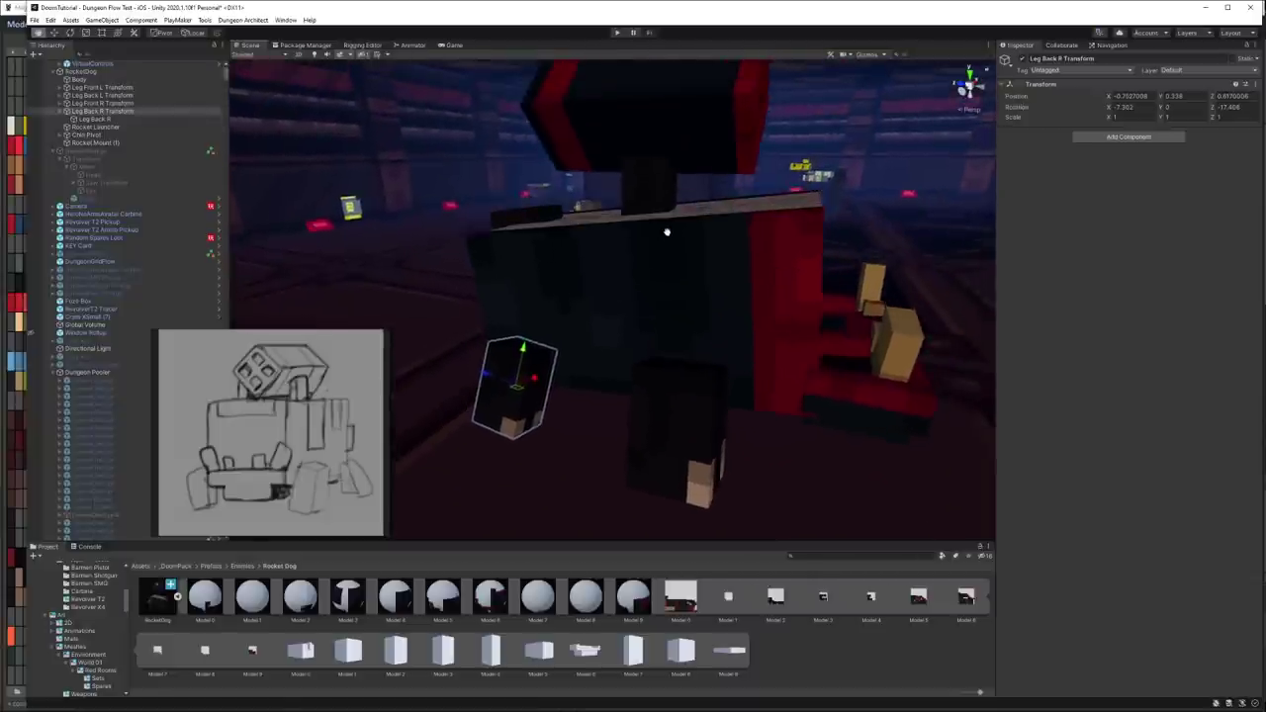
pyautogui.click(685, 240)
pyautogui.click(699, 250)
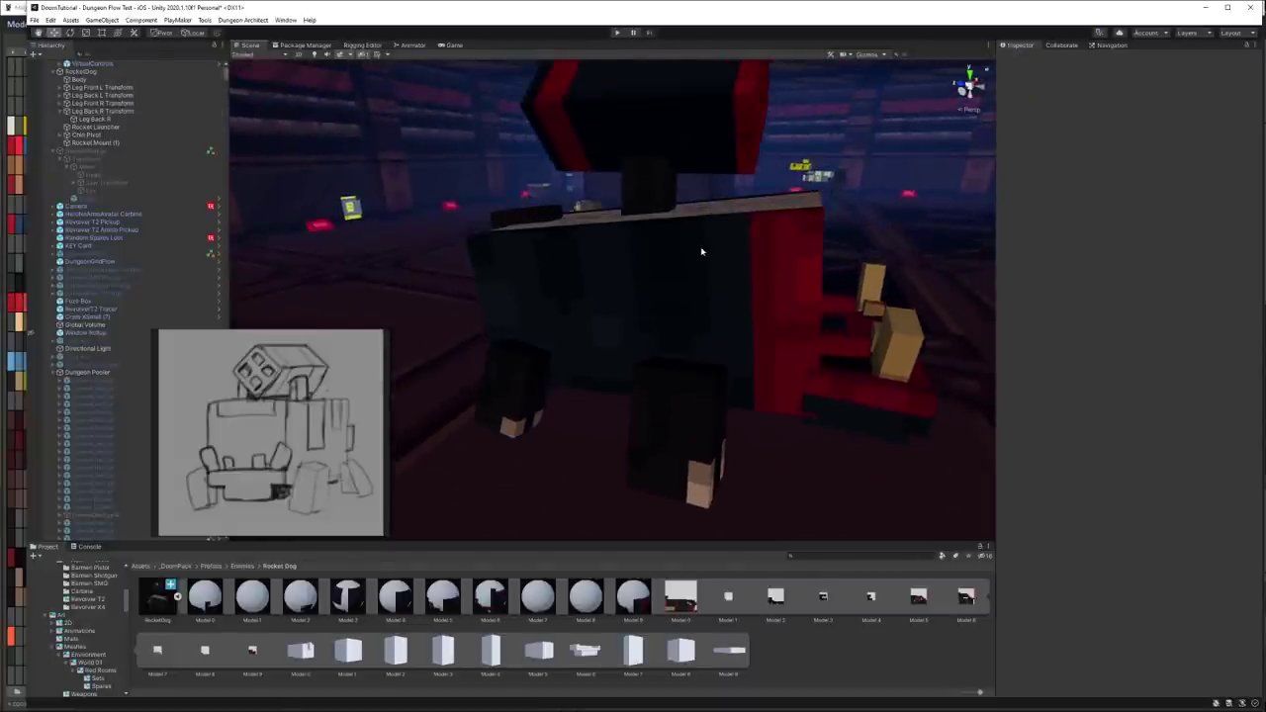
pyautogui.click(672, 241)
# Step: Test-tilt the Body with the Rotate tool, then undo it
pyautogui.press('e')
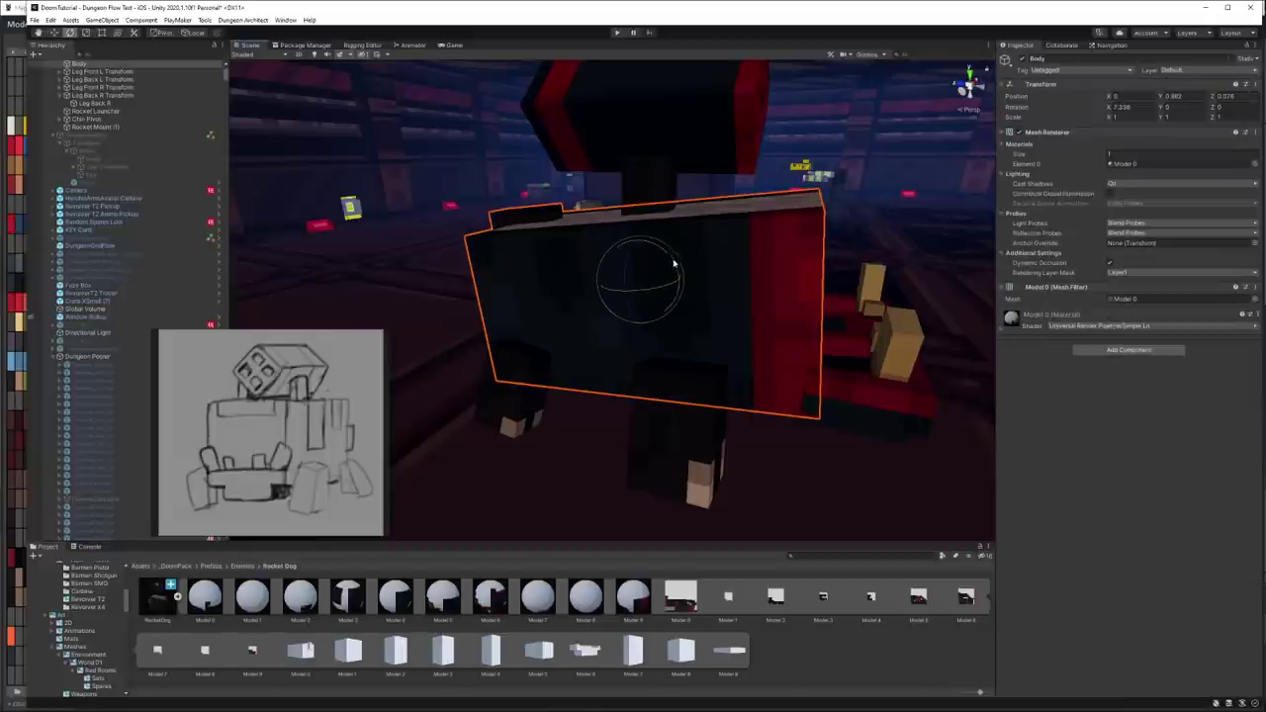
pyautogui.moveTo(672, 262)
pyautogui.mouseDown()
pyautogui.moveTo(685, 151)
pyautogui.moveTo(663, 218)
pyautogui.mouseUp()
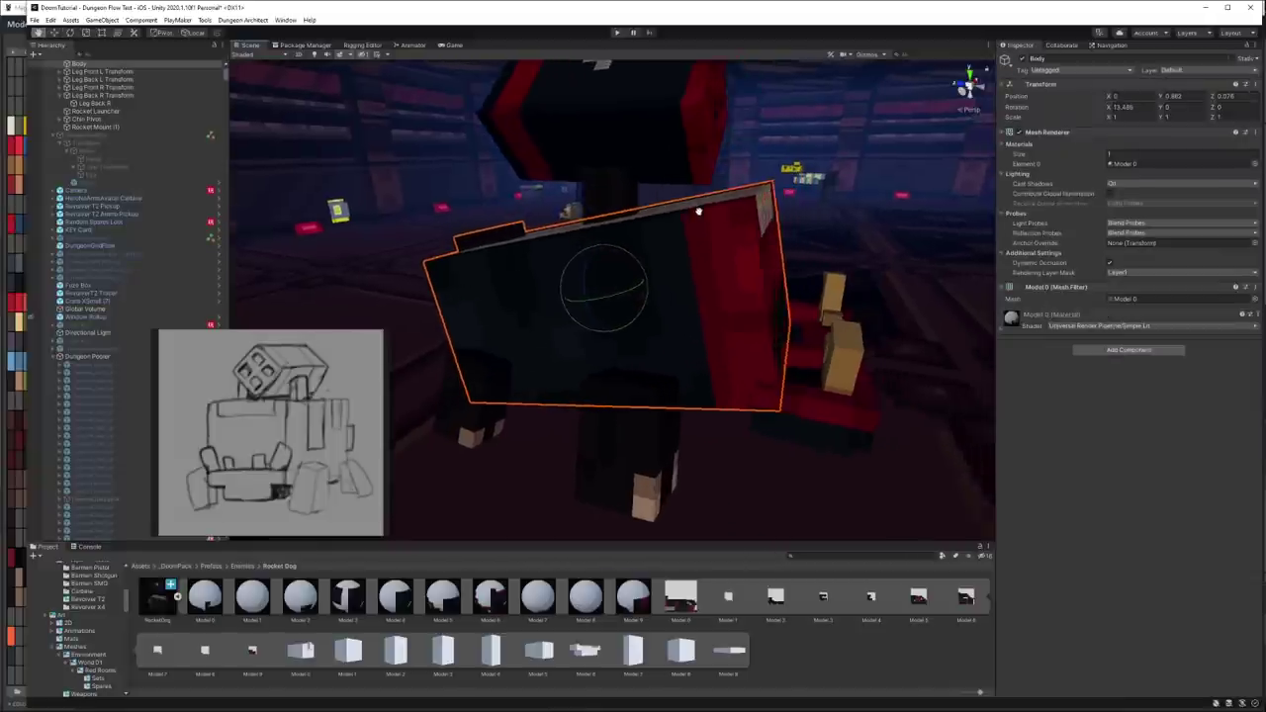
pyautogui.hotkey('ctrl', 'z')
# Step: Duplicate Rocket Mount (1) as Rocket Mount (2) and lower it onto the back as a flat, wide plate
pyautogui.click(641, 197)
pyautogui.press('f')
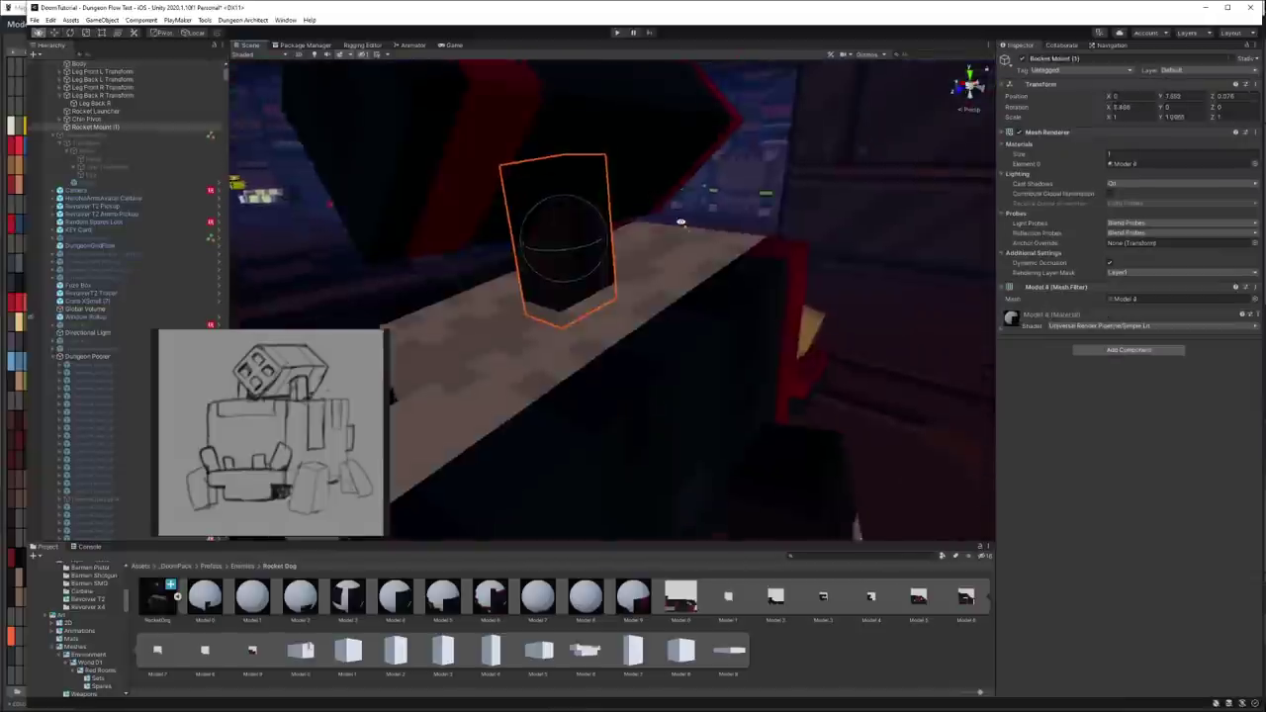
pyautogui.hotkey('ctrl', 'd')
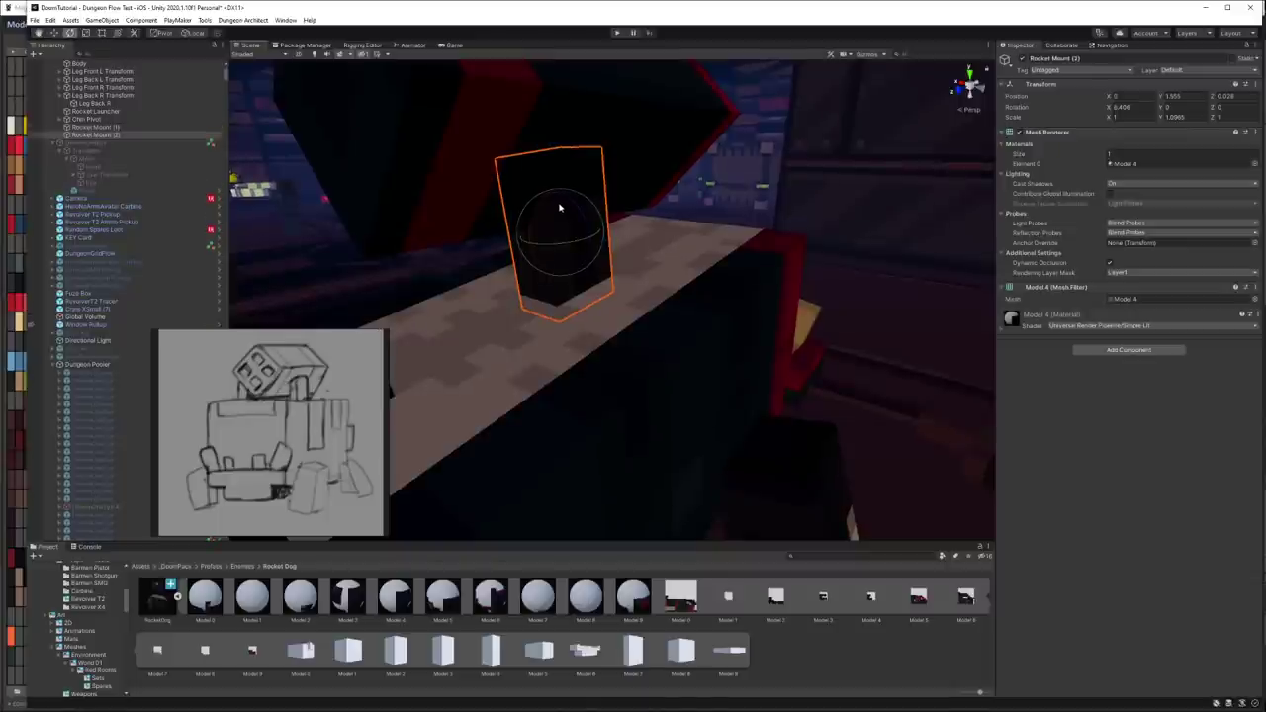
pyautogui.press('w')
pyautogui.moveTo(564, 203)
pyautogui.mouseDown()
pyautogui.moveTo(568, 190)
pyautogui.moveTo(564, 248)
pyautogui.mouseUp()
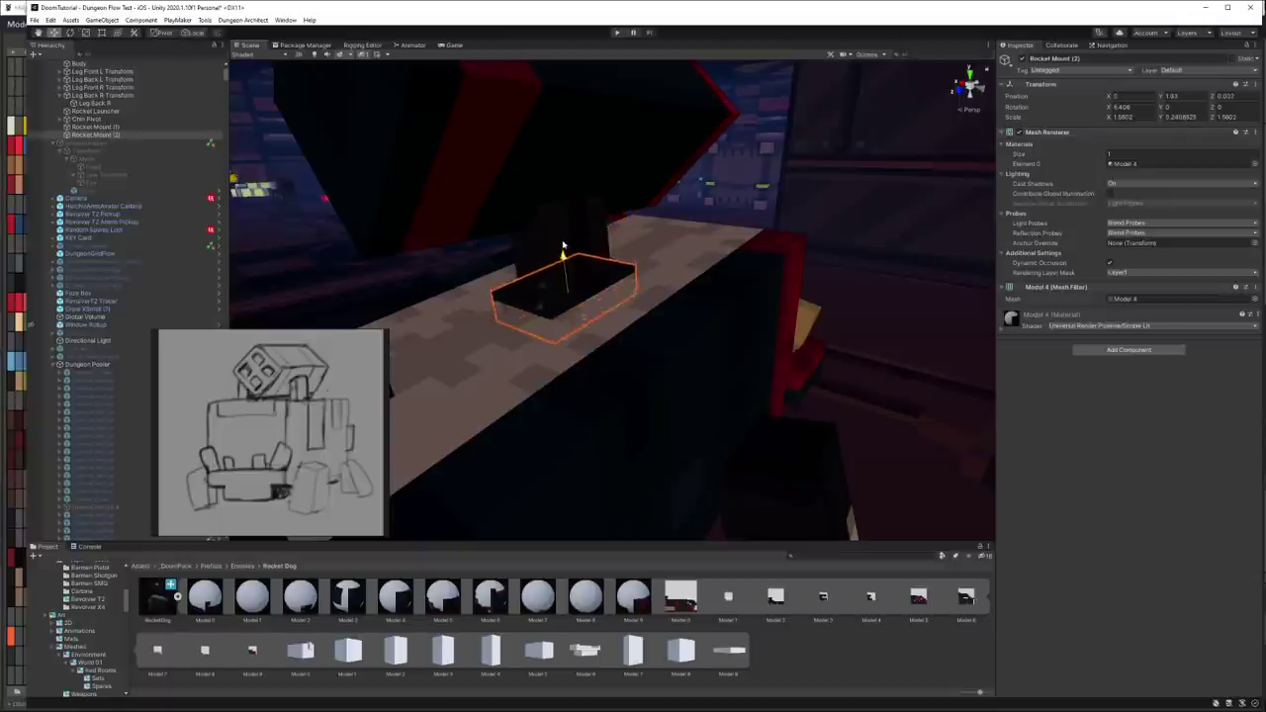
pyautogui.moveTo(565, 231)
pyautogui.mouseDown(button='right')
pyautogui.moveTo(648, 238)
pyautogui.moveTo(601, 283)
pyautogui.mouseUp(button='right')
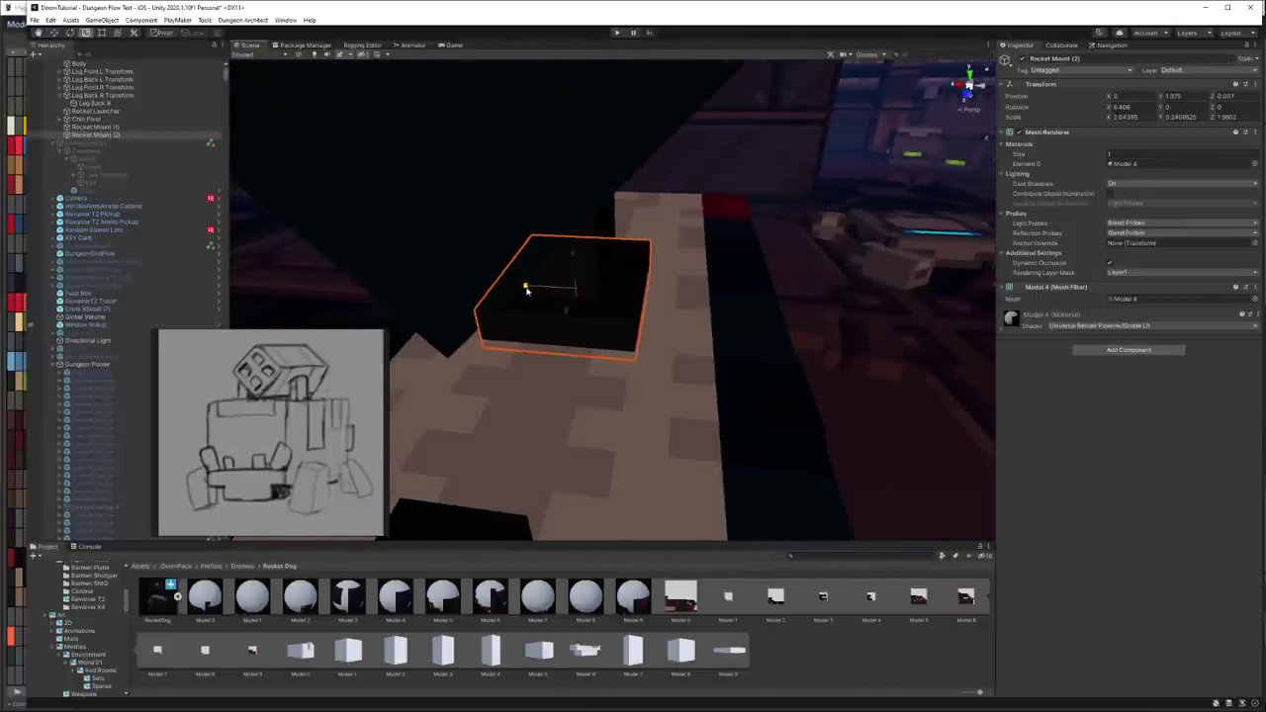
pyautogui.doubleClick(178, 129)
# Step: Parent Rocket Launcher and both Rocket Mounts to Body, then test-tilt Body and undo
pyautogui.keyDown('shift'); pyautogui.click(604, 207); pyautogui.keyUp('shift')
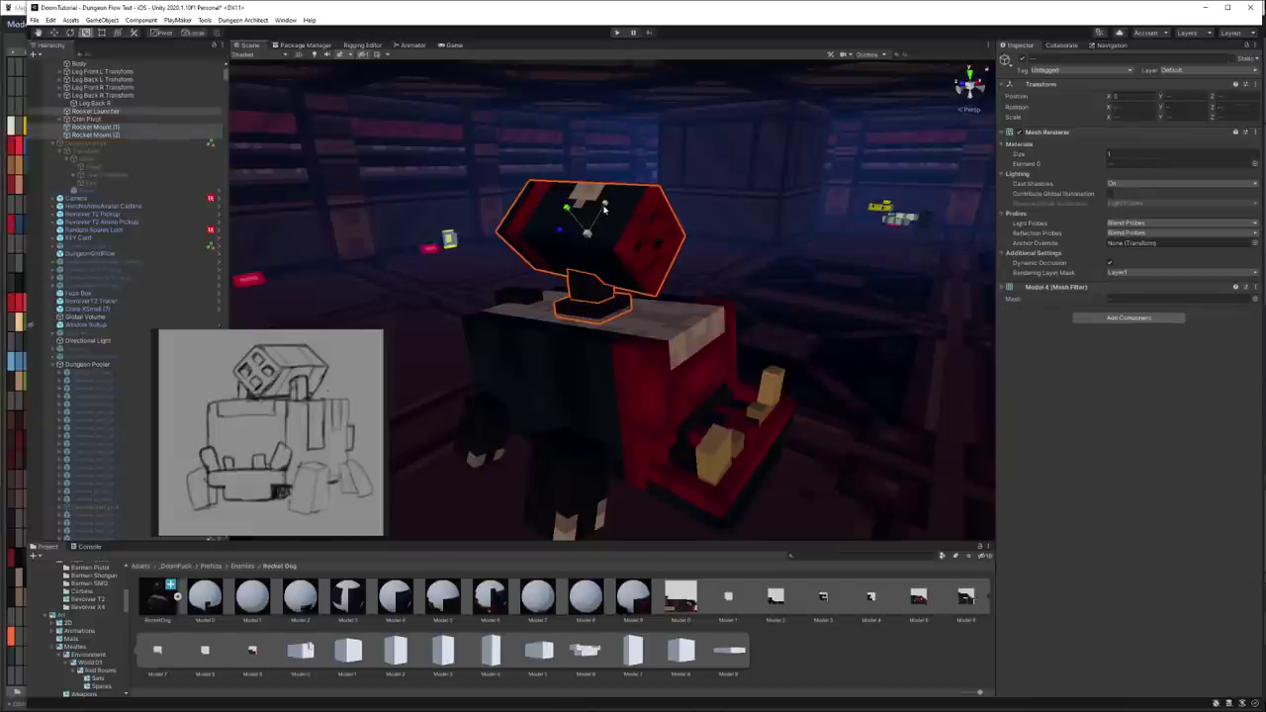
pyautogui.click(89, 112)
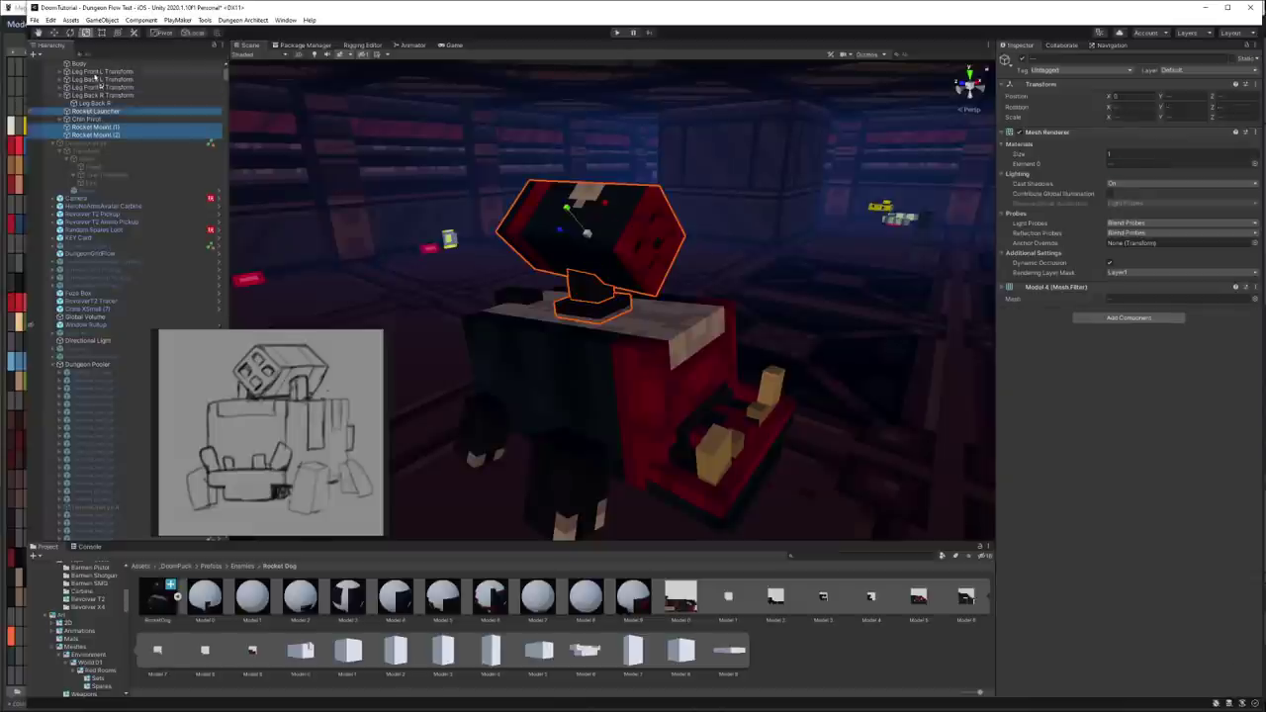
pyautogui.moveTo(86, 76); pyautogui.dragTo(85, 69)
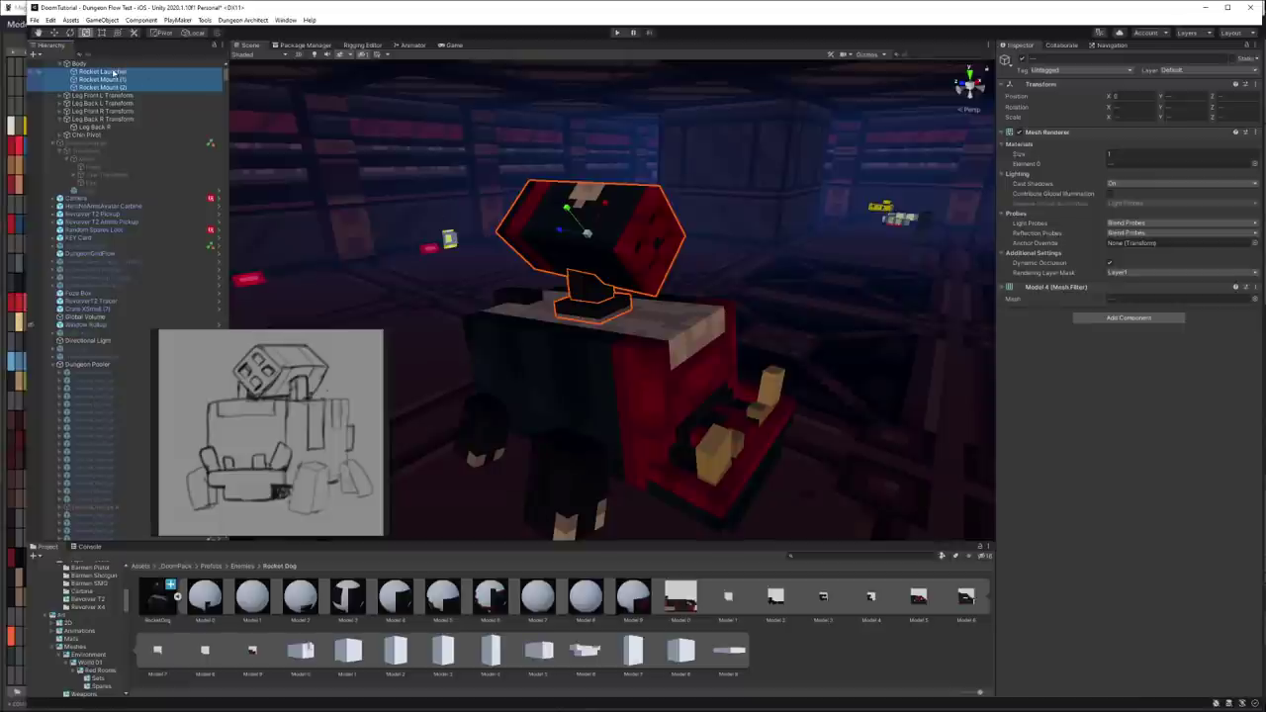
pyautogui.click(597, 358)
pyautogui.moveTo(612, 345); pyautogui.dragTo(596, 339)
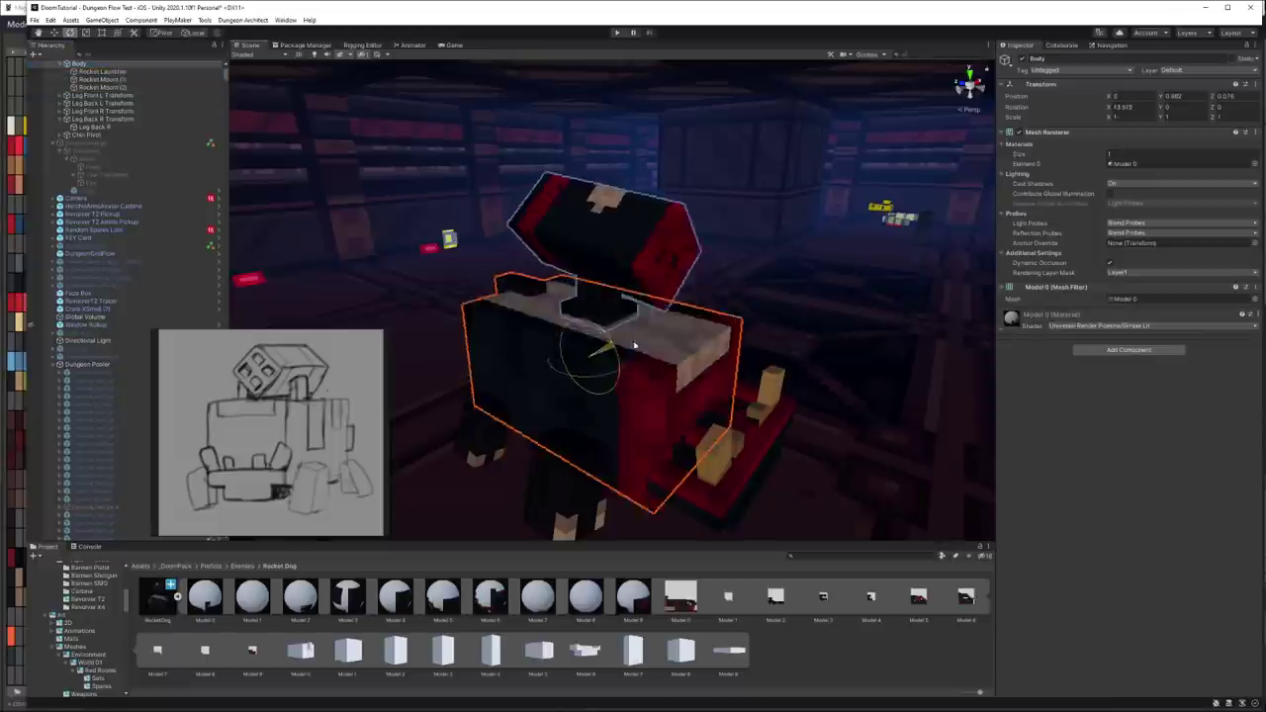
pyautogui.hotkey('ctrl', 'z')
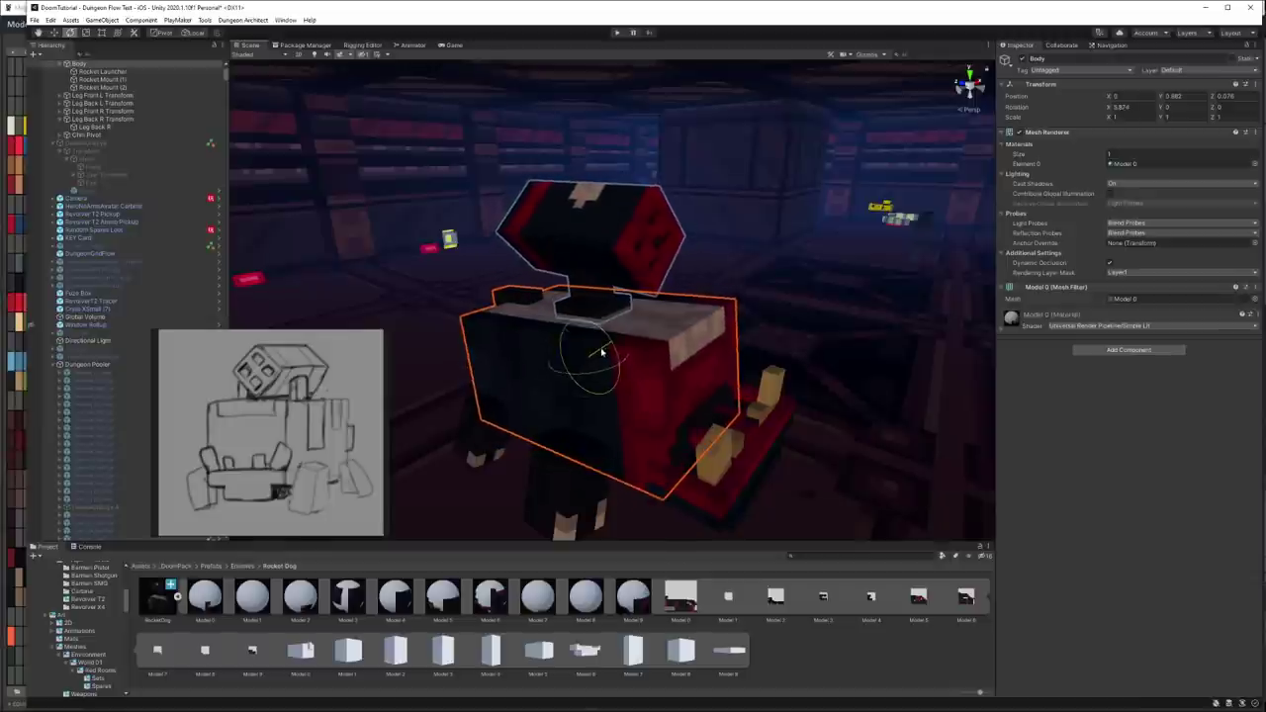
# Step: Make Chin Pivot a child of Body so the chin, teeth and tongue follow the body
pyautogui.click(698, 511)
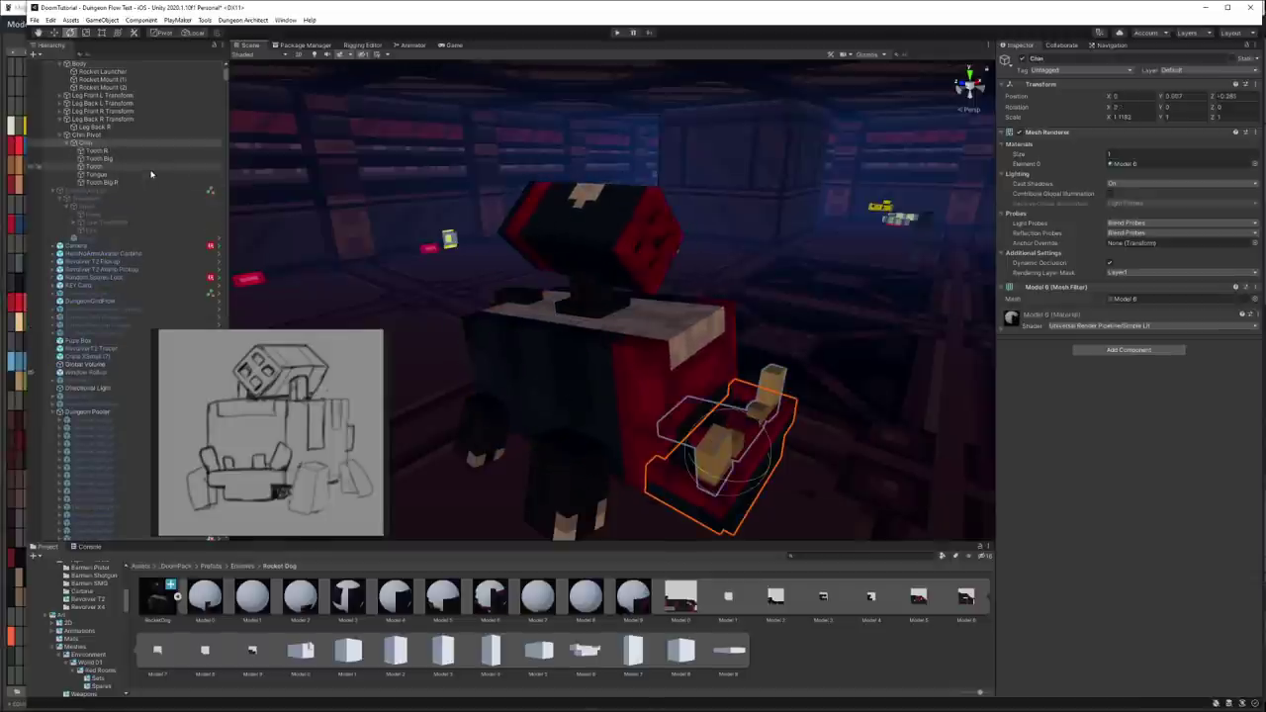
pyautogui.click(83, 135)
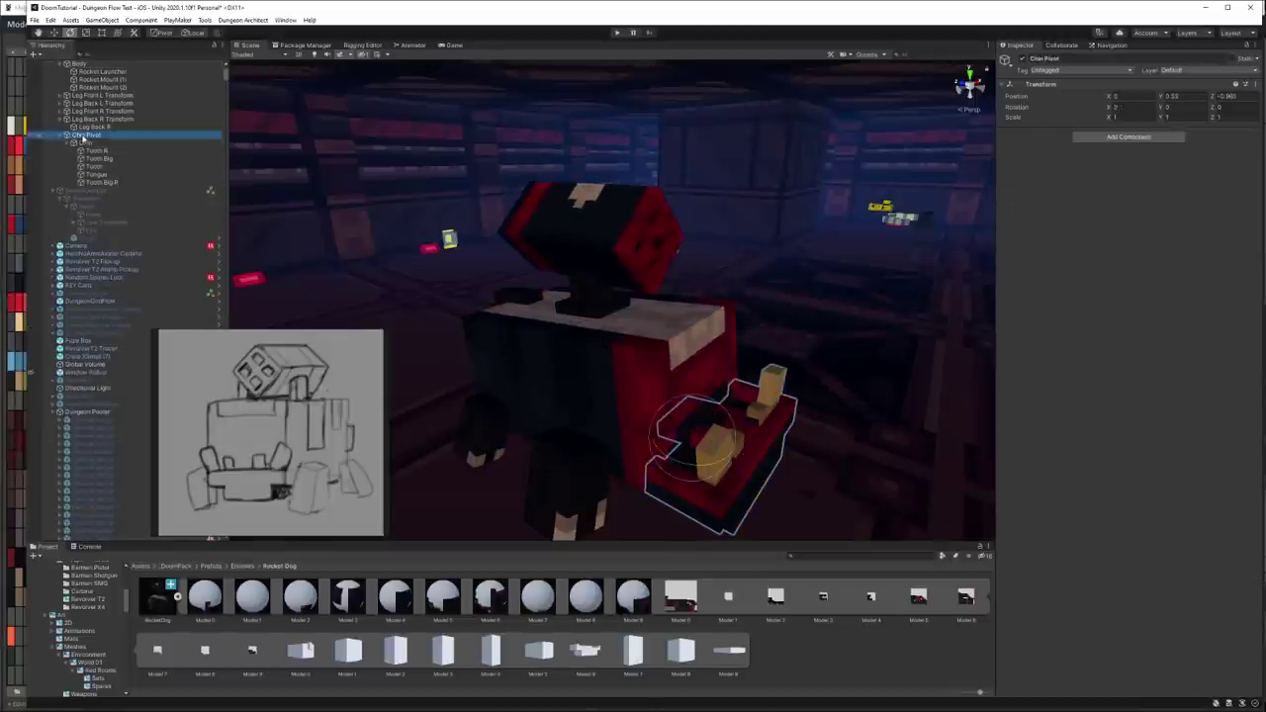
pyautogui.moveTo(89, 71); pyautogui.dragTo(89, 68)
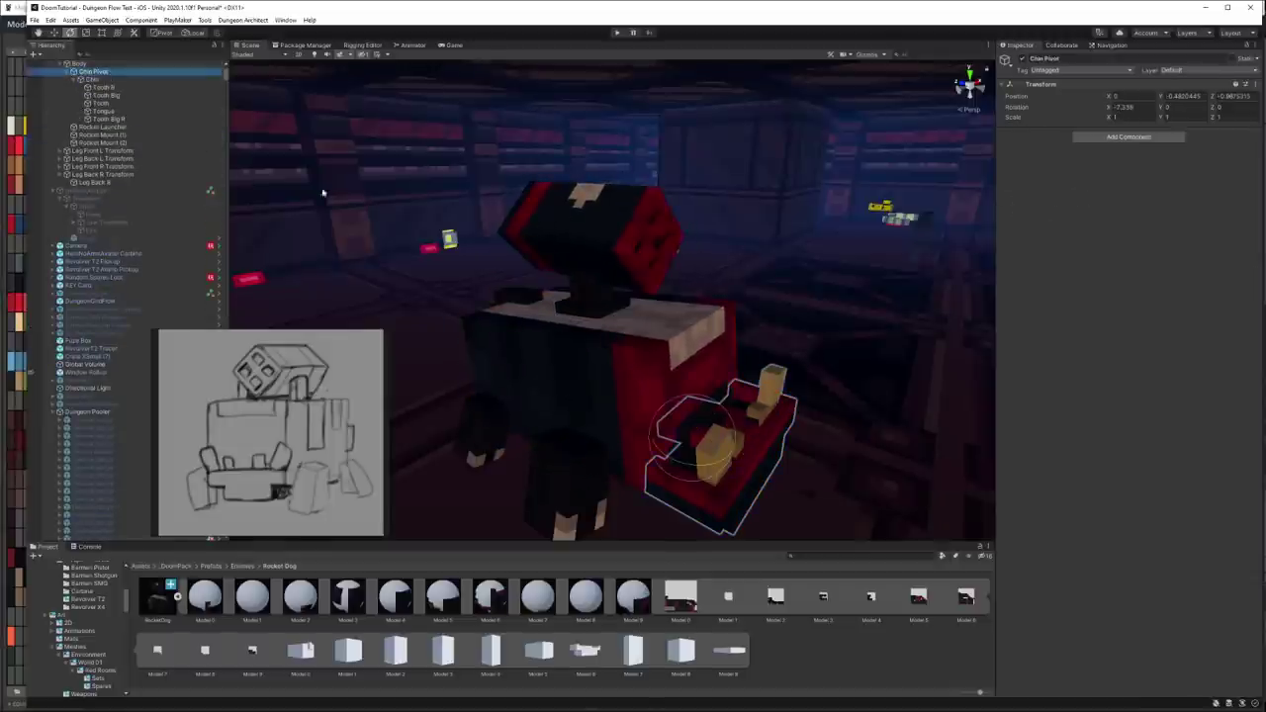
pyautogui.click(534, 334)
pyautogui.hotkey('ctrl', 'z')
pyautogui.hotkey('ctrl', 'z')
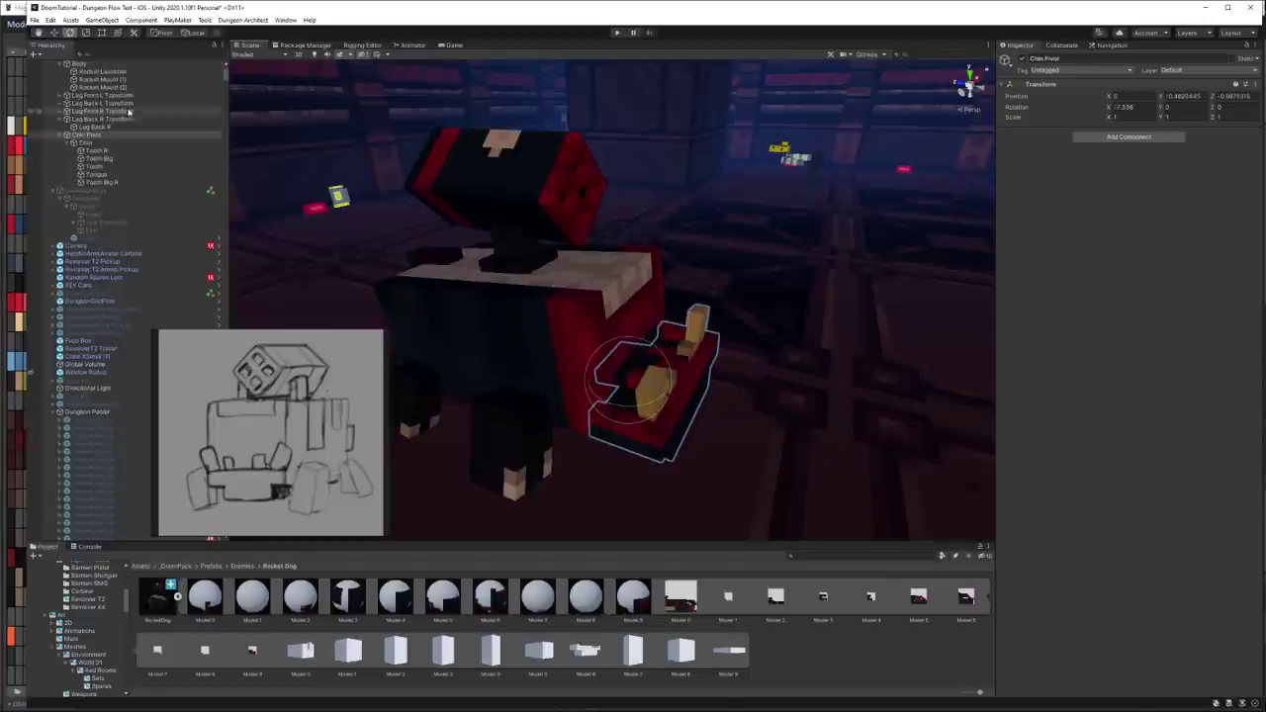
pyautogui.click(554, 343)
pyautogui.moveTo(542, 309); pyautogui.dragTo(584, 333)
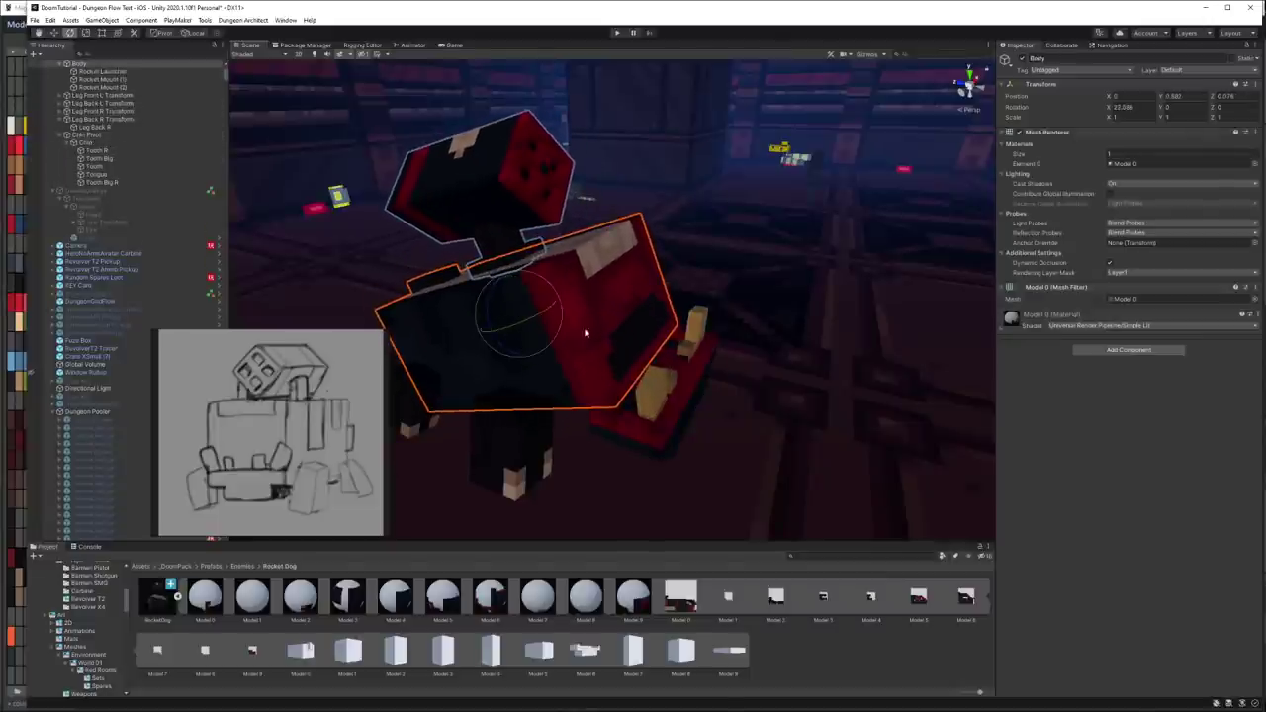
pyautogui.click(662, 364)
pyautogui.moveTo(664, 361)
pyautogui.mouseDown()
pyautogui.moveTo(700, 348)
pyautogui.moveTo(703, 382)
pyautogui.moveTo(701, 359)
pyautogui.mouseUp()
pyautogui.click(112, 135)
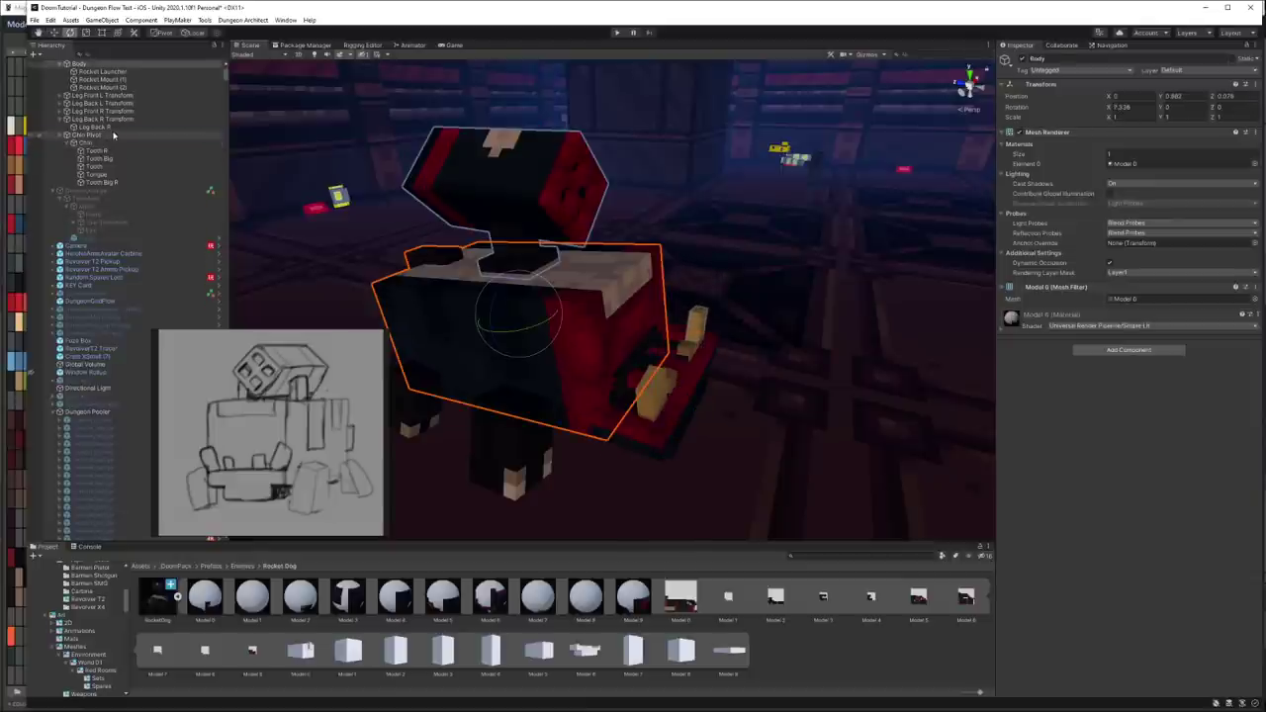
pyautogui.click(112, 135)
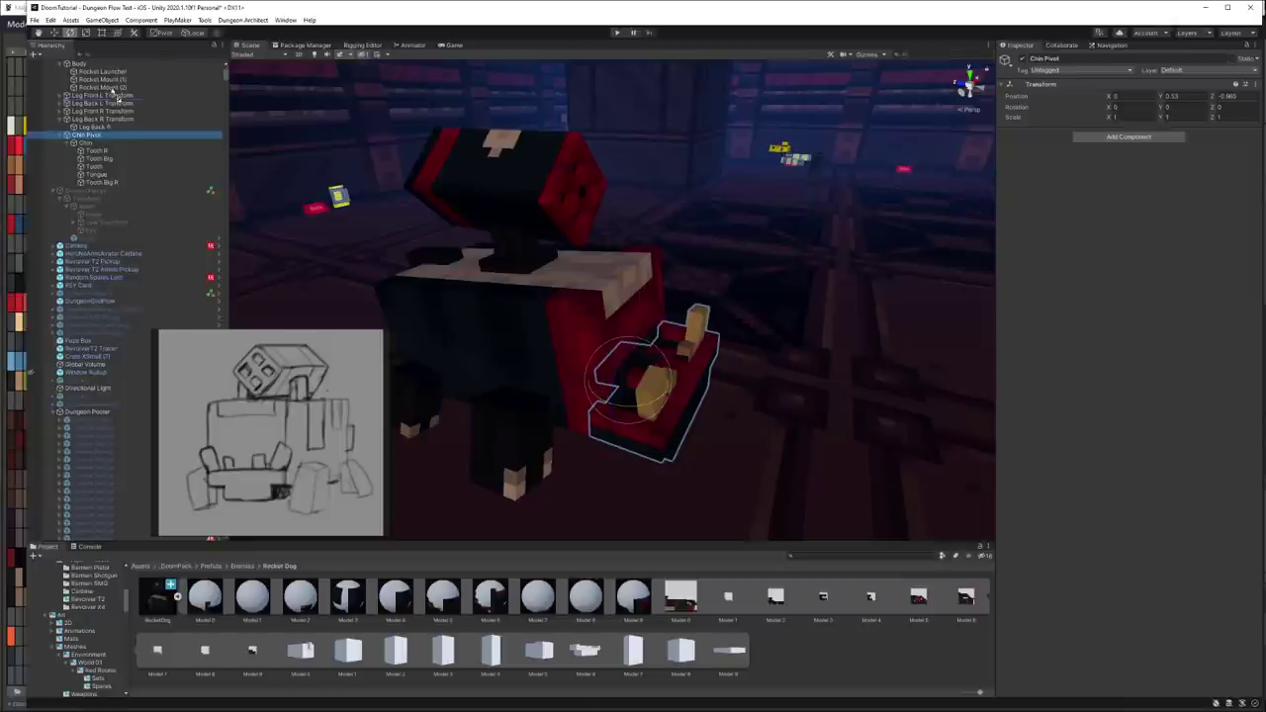
pyautogui.moveTo(112, 92); pyautogui.dragTo(113, 70)
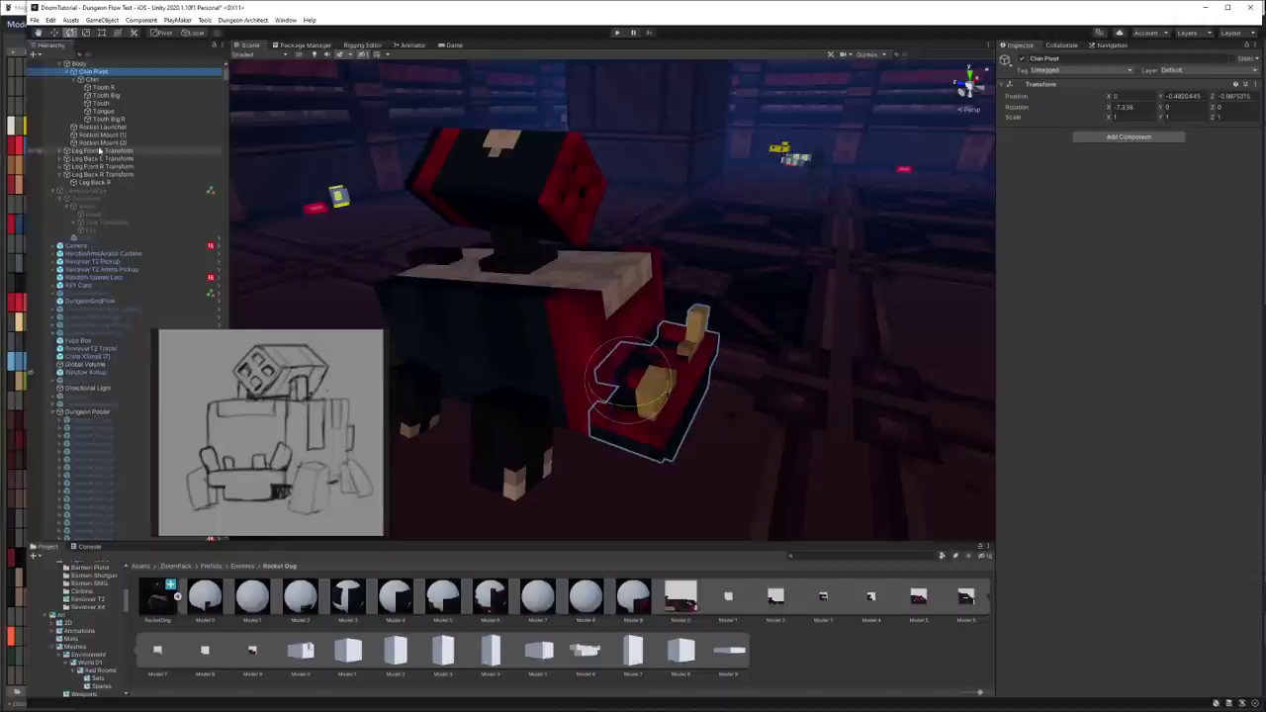
pyautogui.scroll(2, 108, 154)
# Step: Orbit the Scene view around RocketDog and open the Animation window with Ctrl+6
pyautogui.click(51, 101)
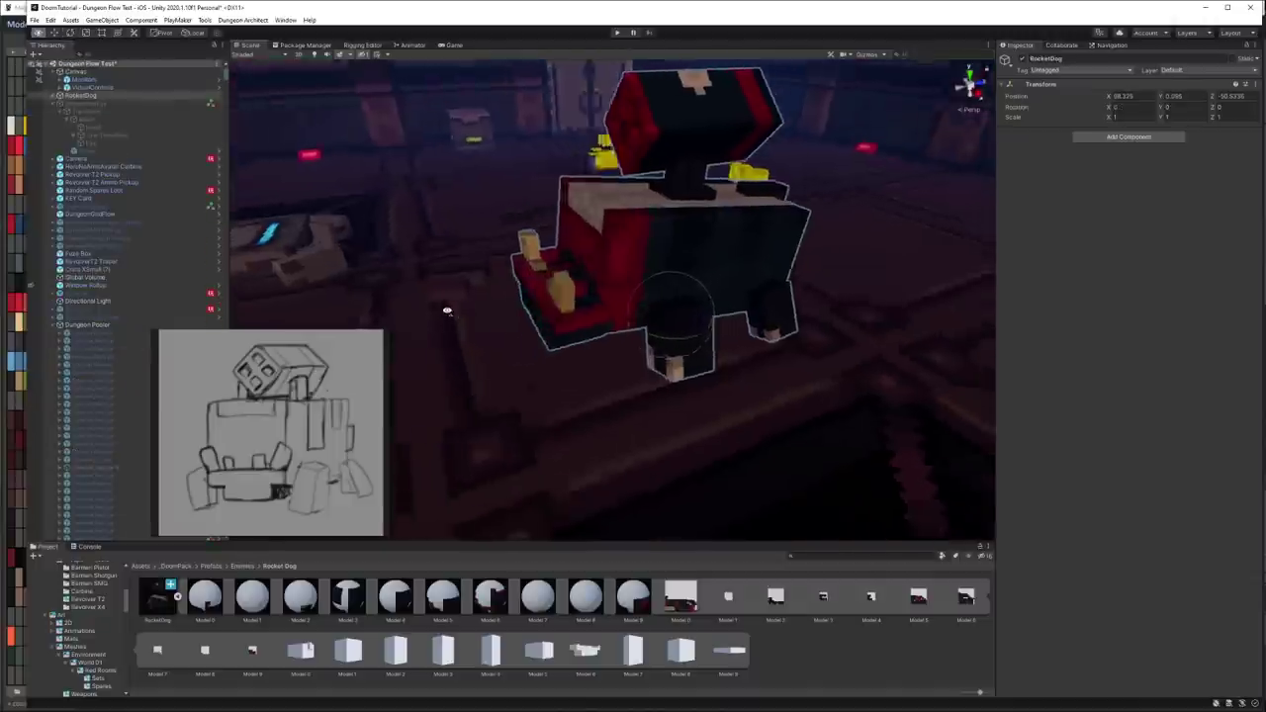
pyautogui.keyDown('alt'); pyautogui.moveTo(692, 277); pyautogui.dragTo(856, 273); pyautogui.keyUp('alt')
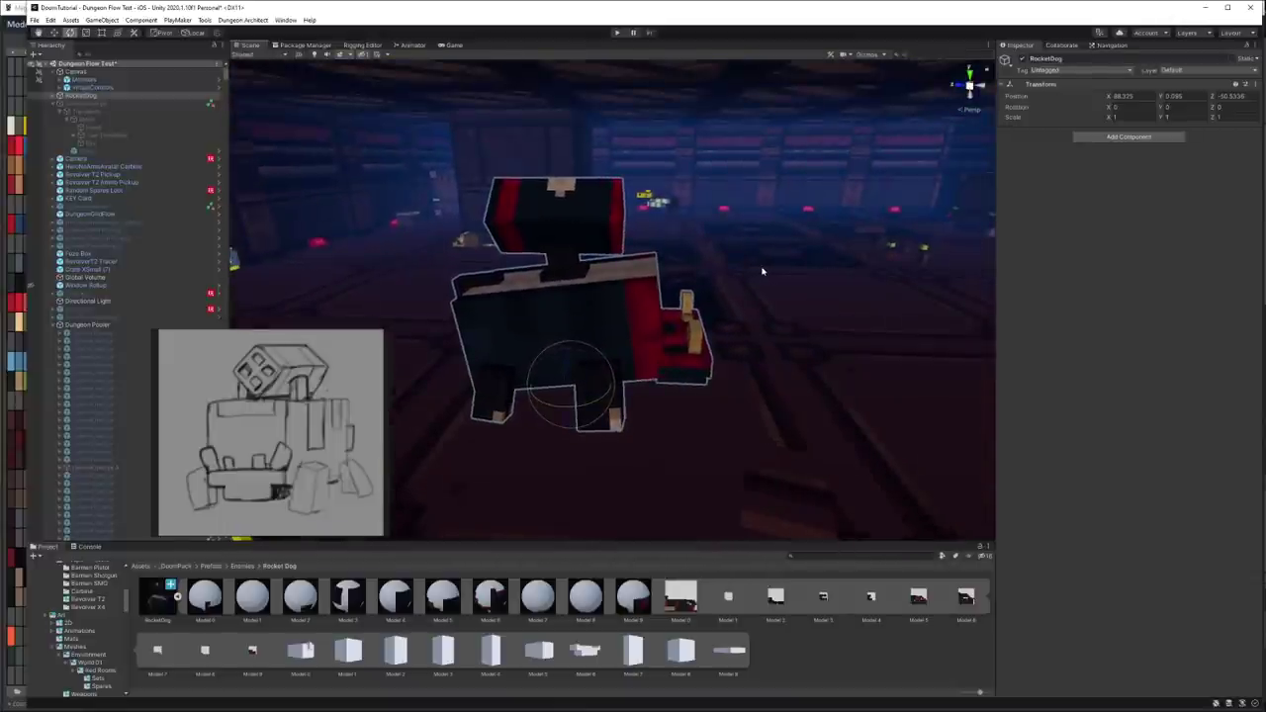
pyautogui.keyDown('alt'); pyautogui.moveTo(761, 271); pyautogui.dragTo(246, 415); pyautogui.keyUp('alt')
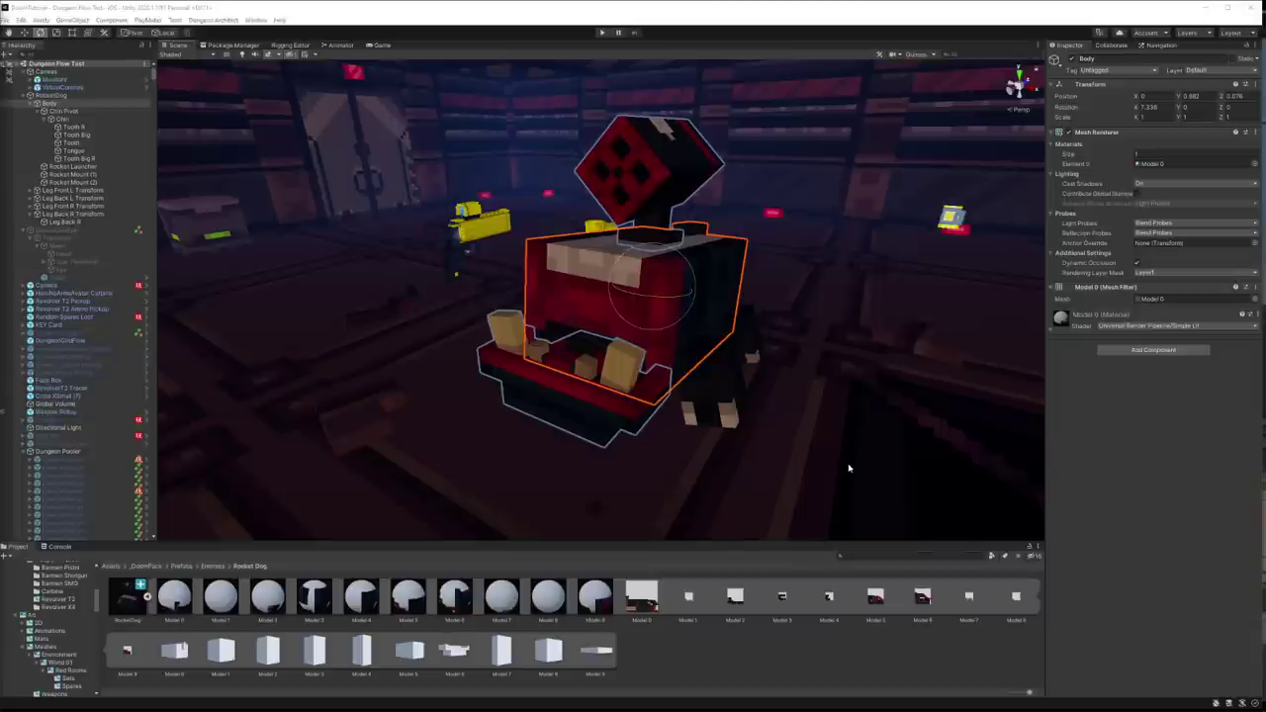
pyautogui.moveTo(742, 376)
pyautogui.keyDown('alt'); pyautogui.mouseDown()
pyautogui.moveTo(332, 386)
pyautogui.moveTo(738, 381)
pyautogui.moveTo(788, 395)
pyautogui.mouseUp(); pyautogui.keyUp('alt')
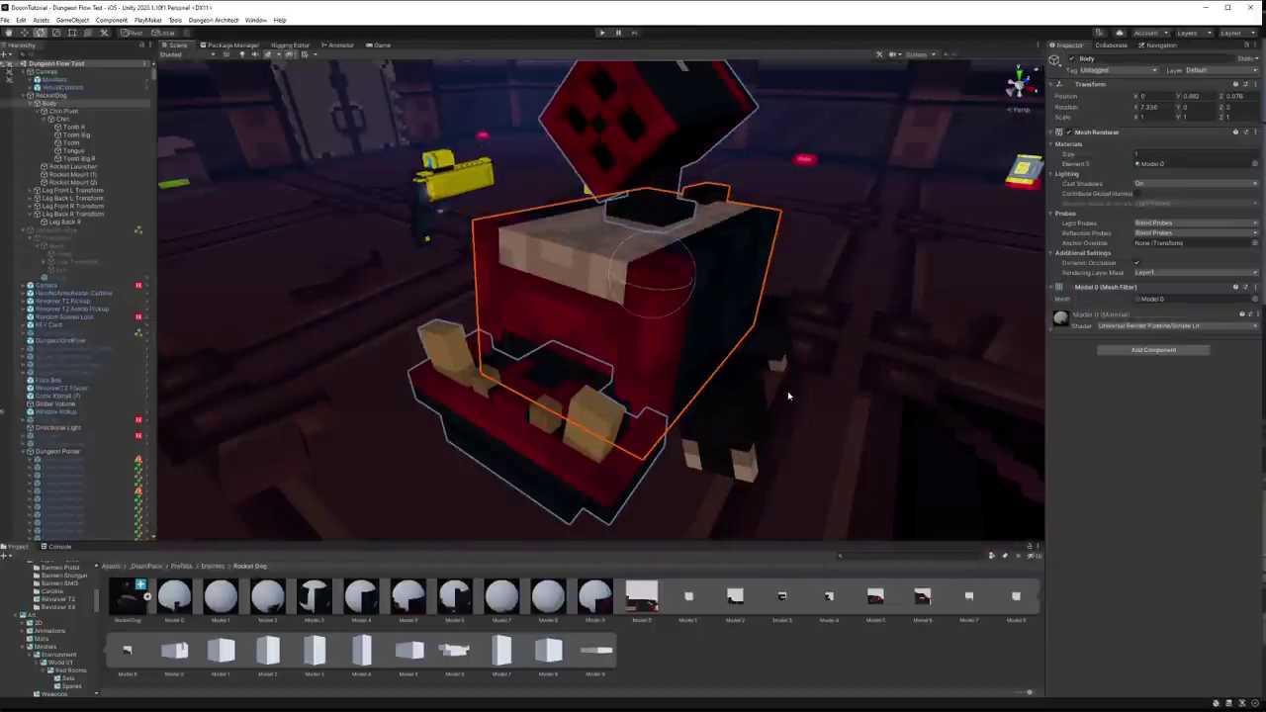
pyautogui.keyDown('alt'); pyautogui.moveTo(788, 395); pyautogui.dragTo(773, 360); pyautogui.keyUp('alt')
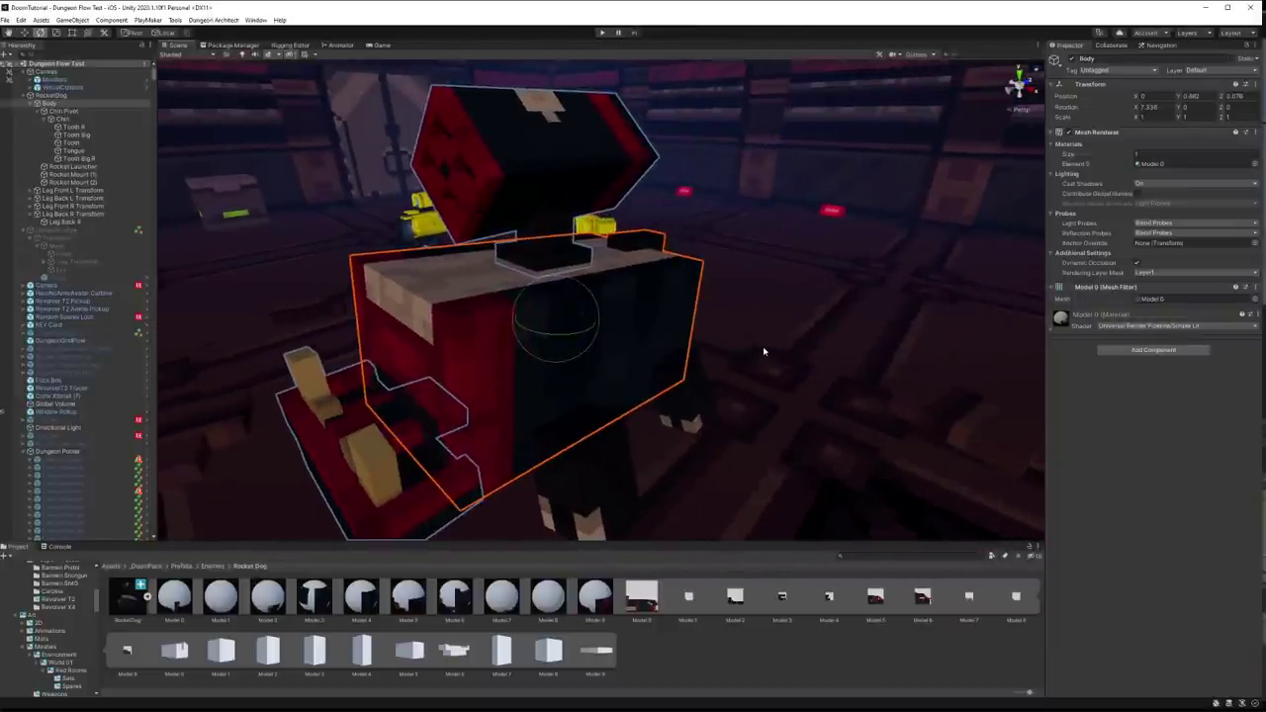
pyautogui.hotkey('ctrl', '6')
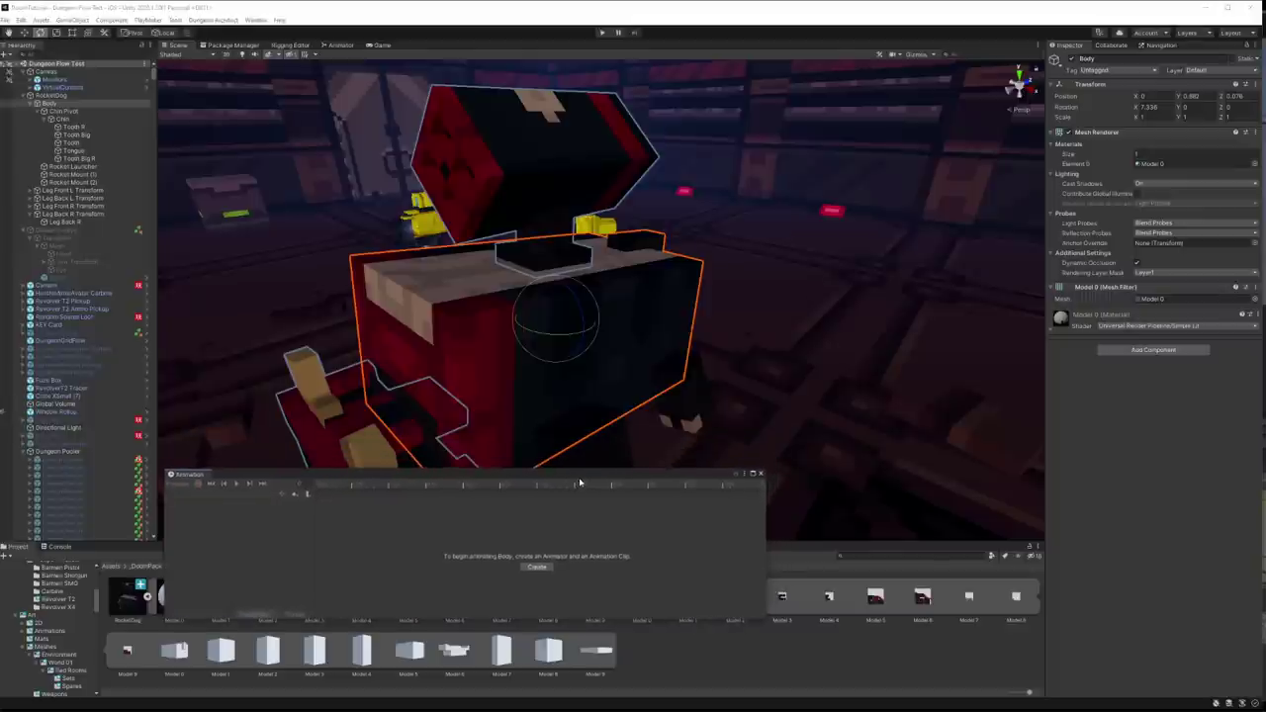
# Step: Create an empty child under RocketDog named Transform and move Body under it
pyautogui.click(54, 95)
pyautogui.rightClick(56, 96)
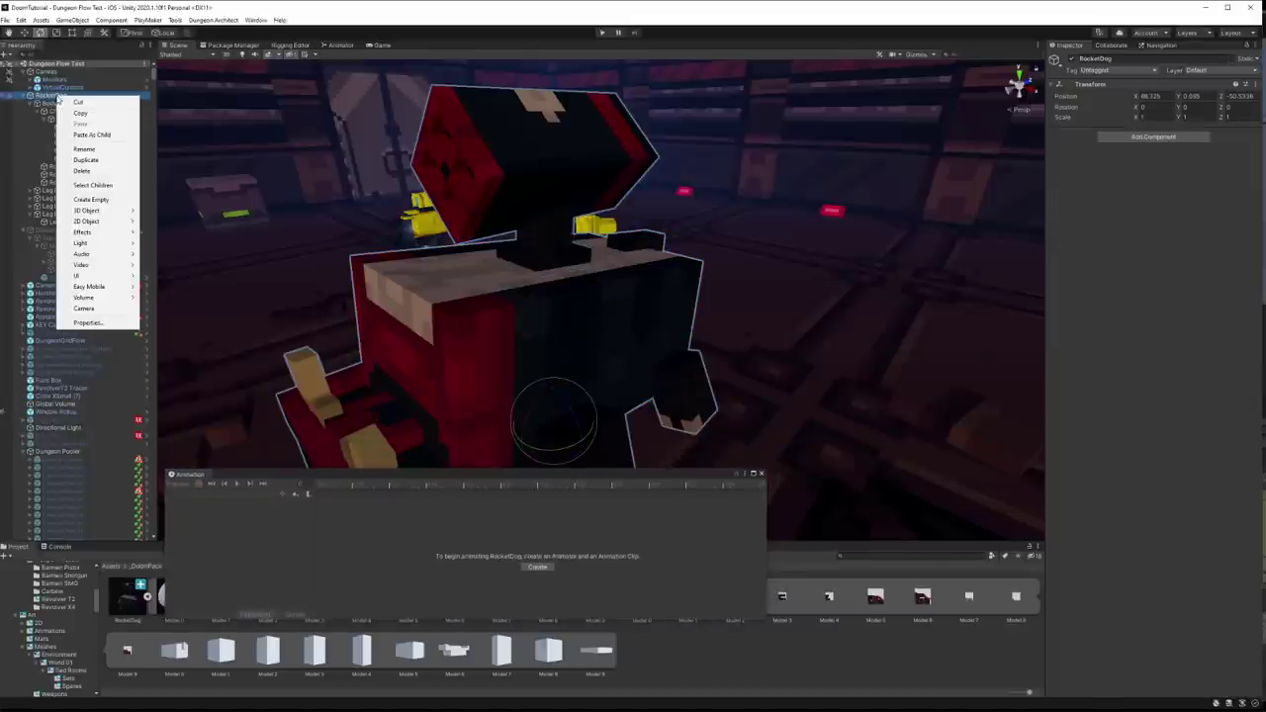
pyautogui.click(97, 199)
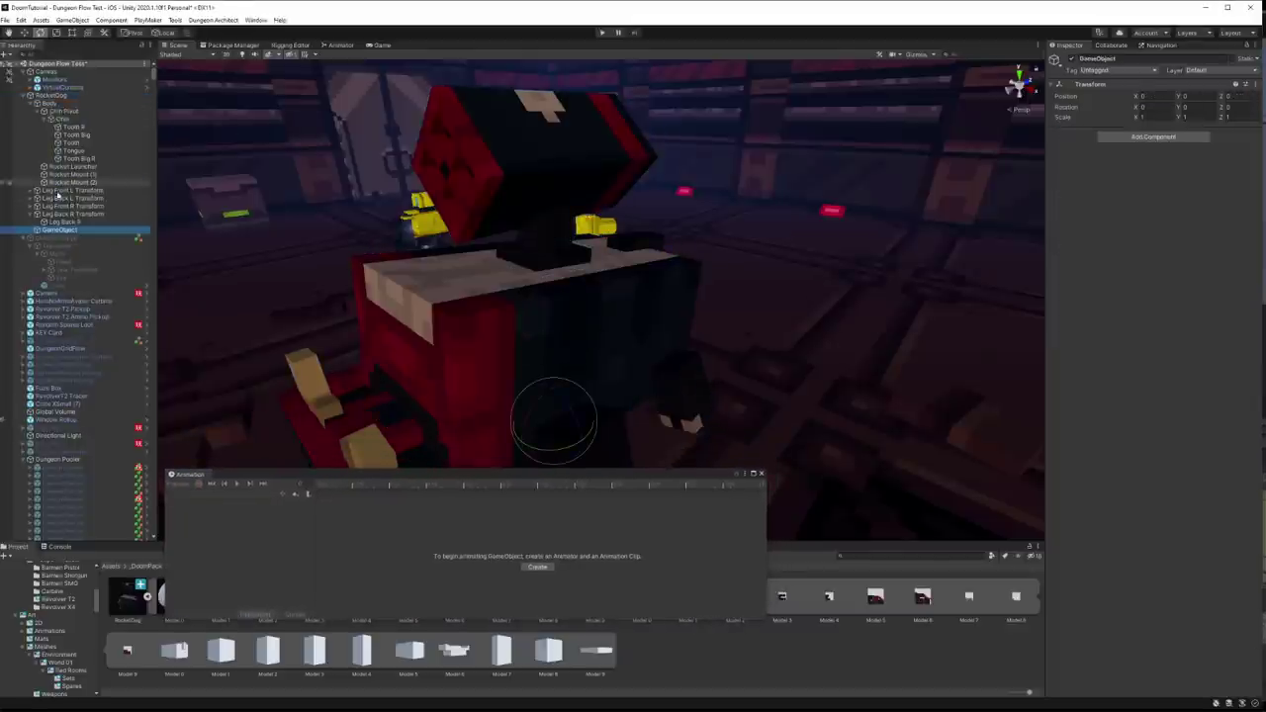
pyautogui.write('Ey')
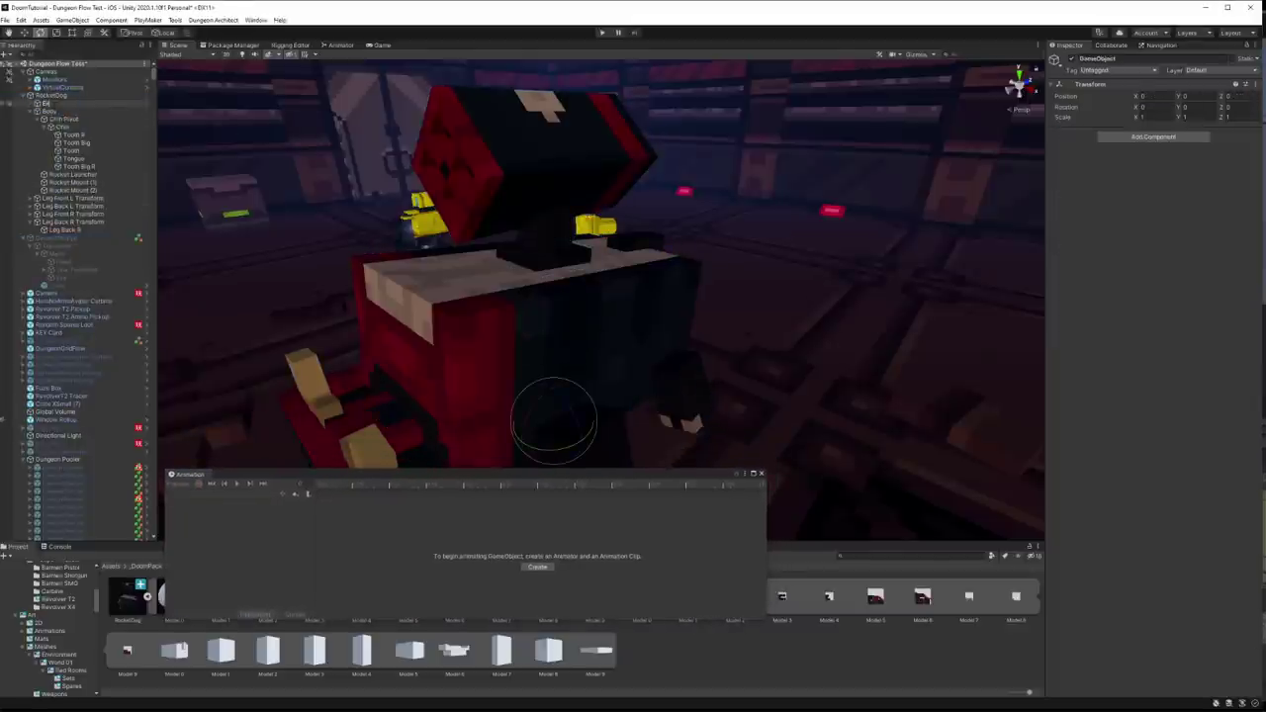
pyautogui.write('es')
pyautogui.press('Return')
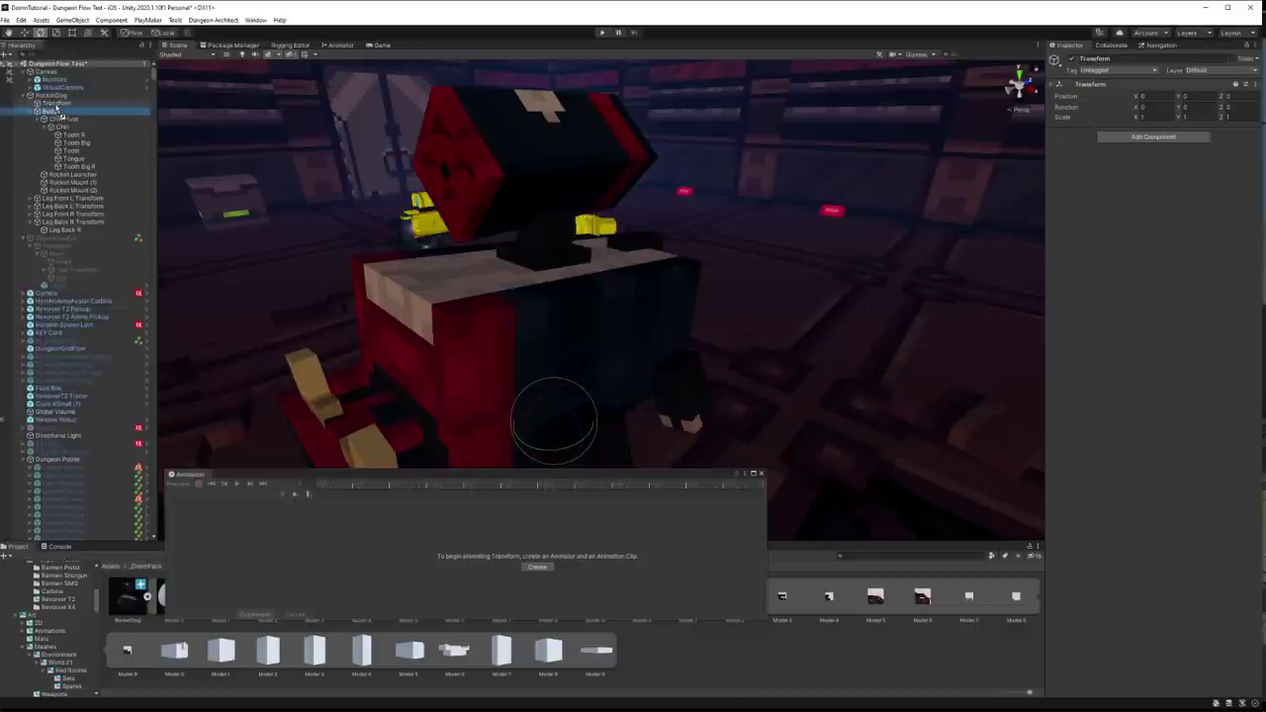
pyautogui.moveTo(56, 111); pyautogui.dragTo(58, 103)
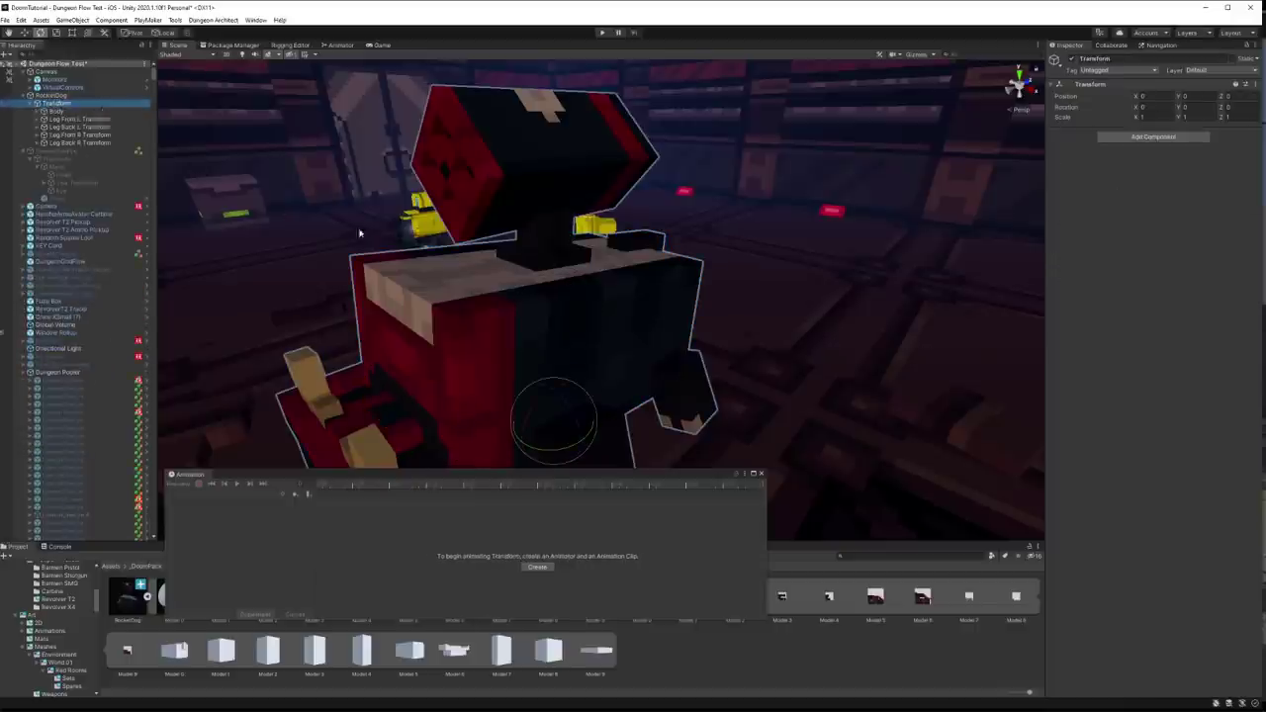
# Step: Create the RocketDog Idle animation clip on Transform and turn on keyframe recording
pyautogui.click(537, 567)
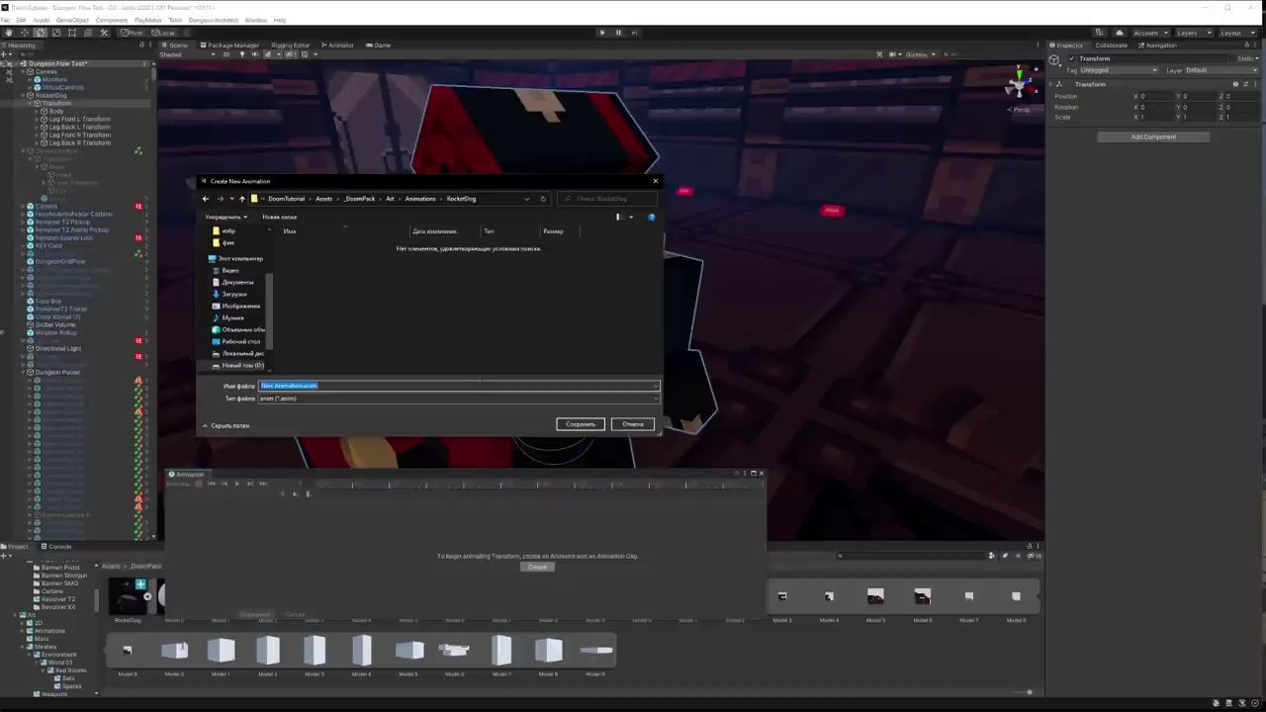
pyautogui.press('BackSpace')
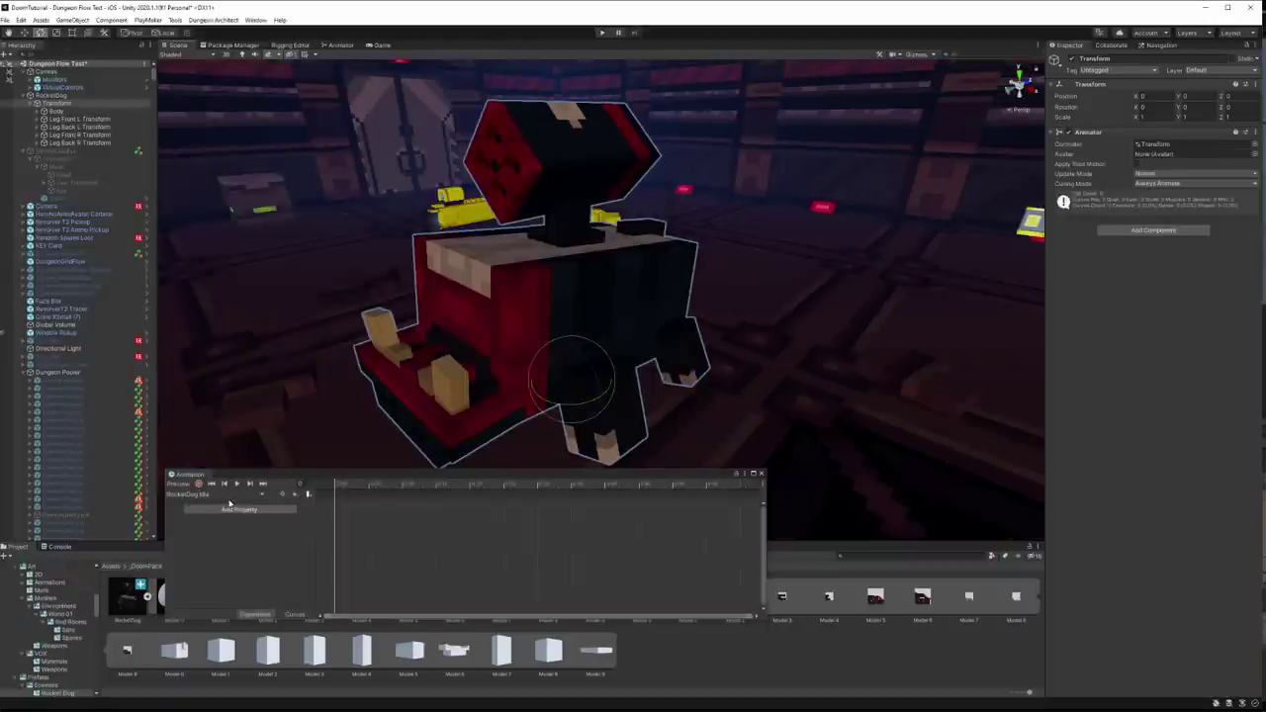
pyautogui.click(198, 484)
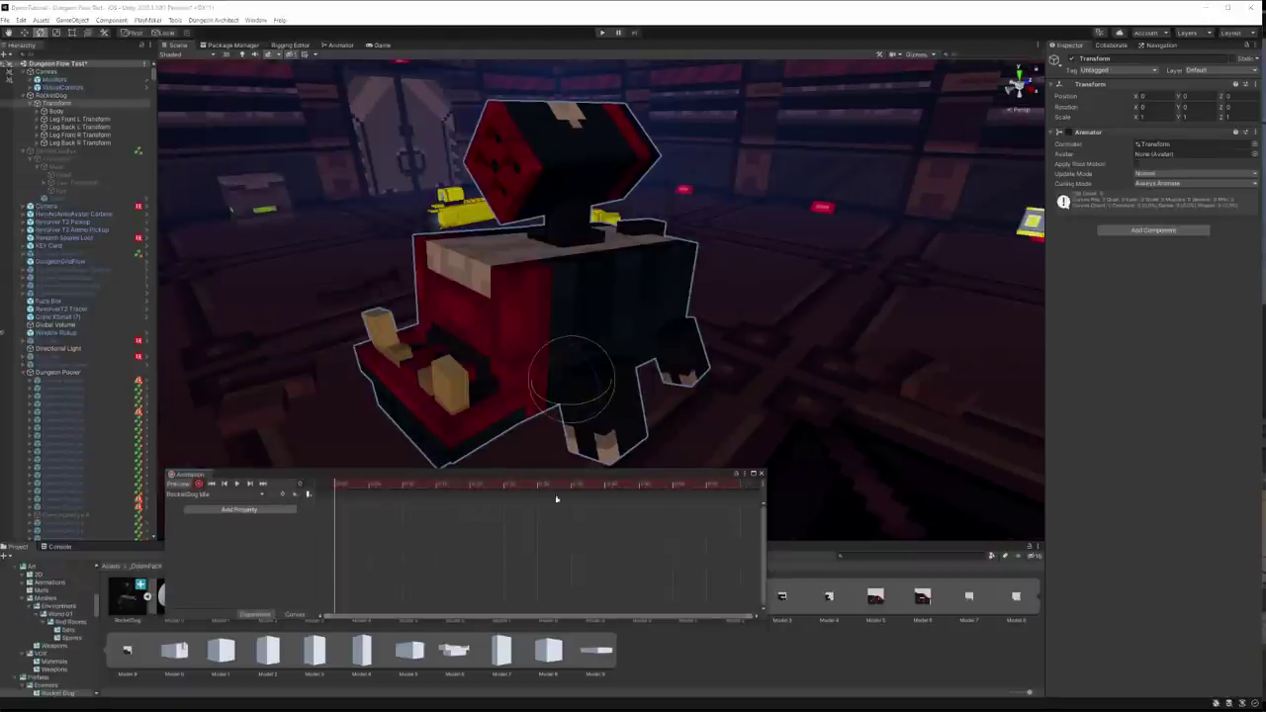
pyautogui.moveTo(572, 488); pyautogui.dragTo(637, 490)
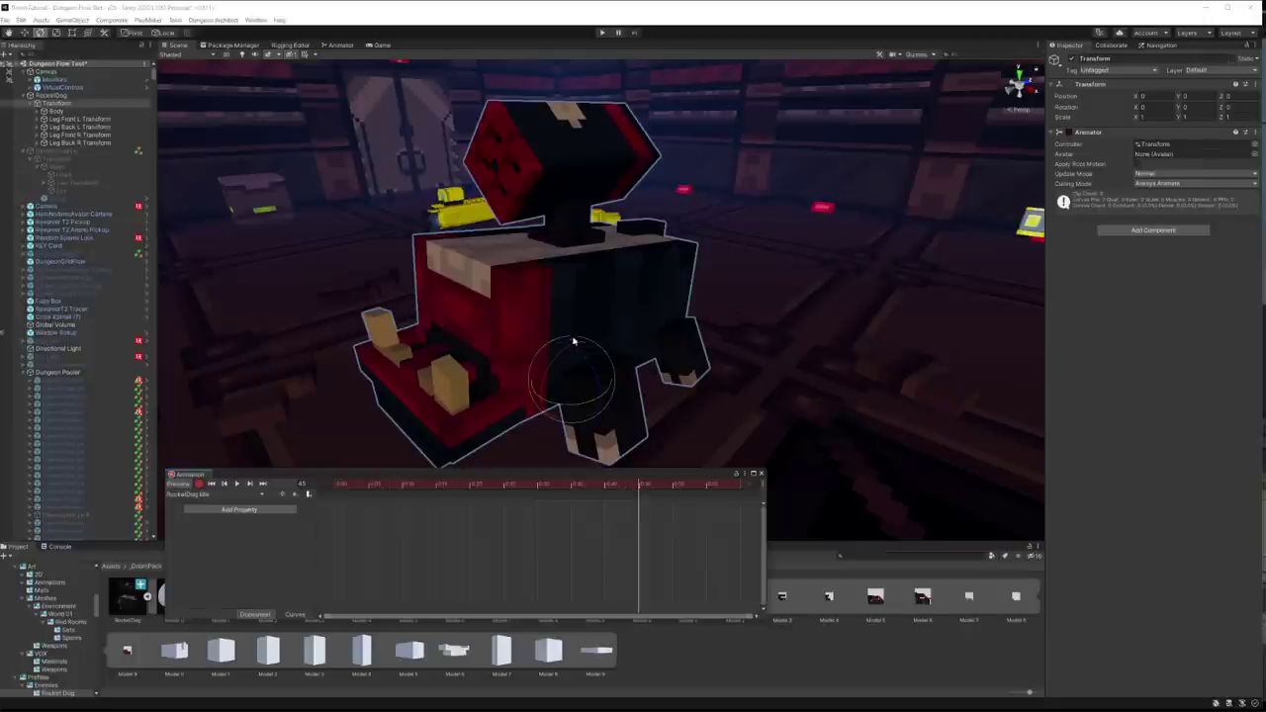
pyautogui.moveTo(574, 341)
pyautogui.mouseDown()
pyautogui.moveTo(557, 365)
pyautogui.moveTo(547, 346)
pyautogui.moveTo(534, 360)
pyautogui.moveTo(562, 356)
pyautogui.mouseUp()
pyautogui.hotkey('ctrl', 'z')
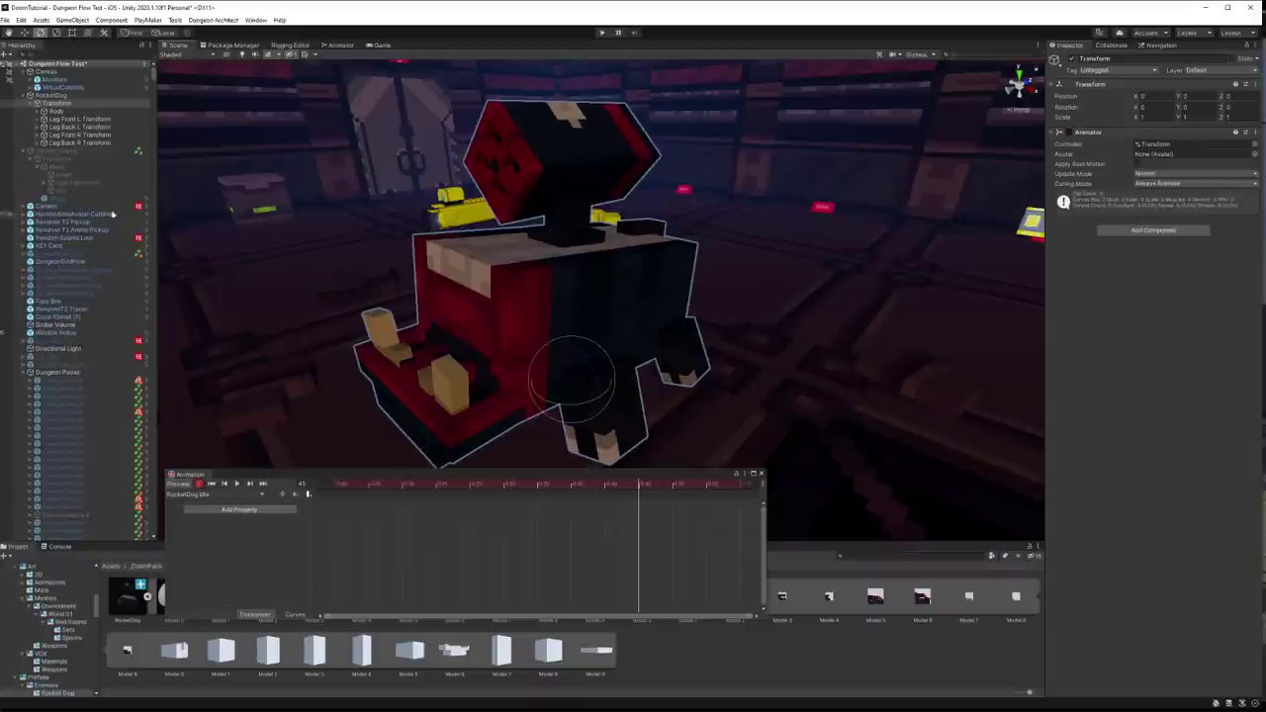
pyautogui.click(70, 112)
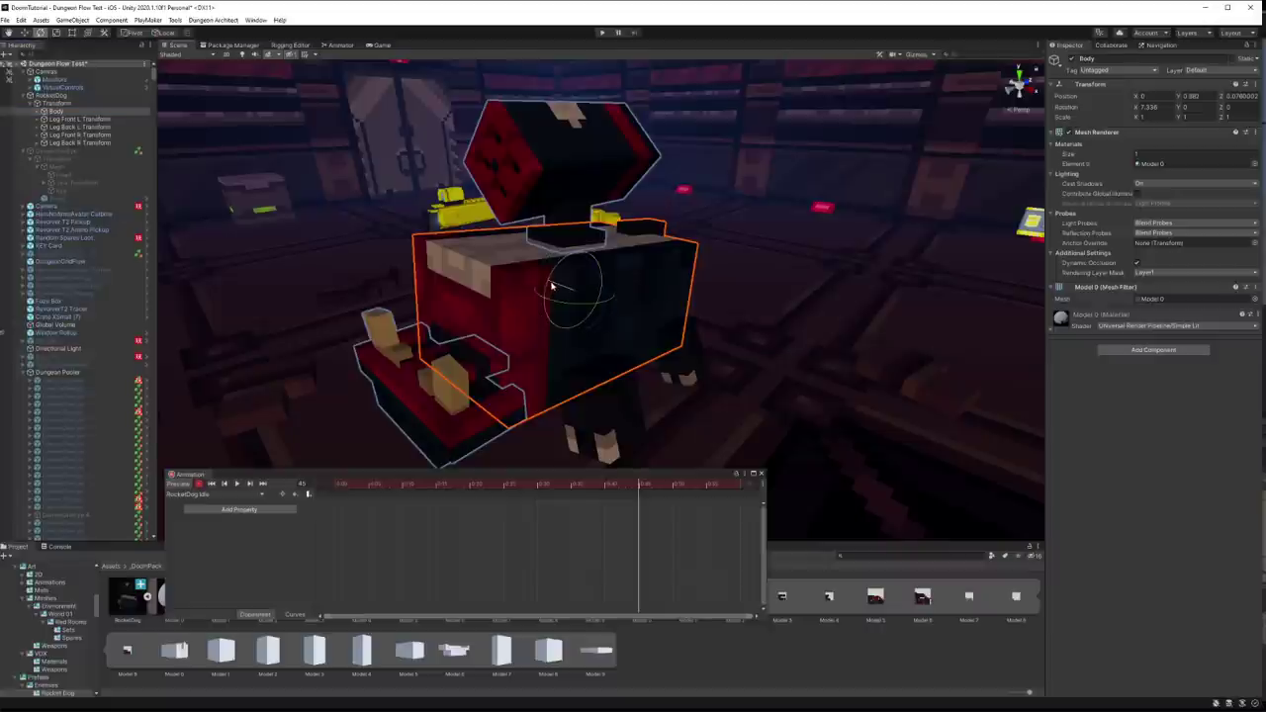
# Step: Record Body rotation and position keyframes on the RocketDog Idle timeline
pyautogui.moveTo(551, 287); pyautogui.dragTo(575, 291)
pyautogui.press('r')
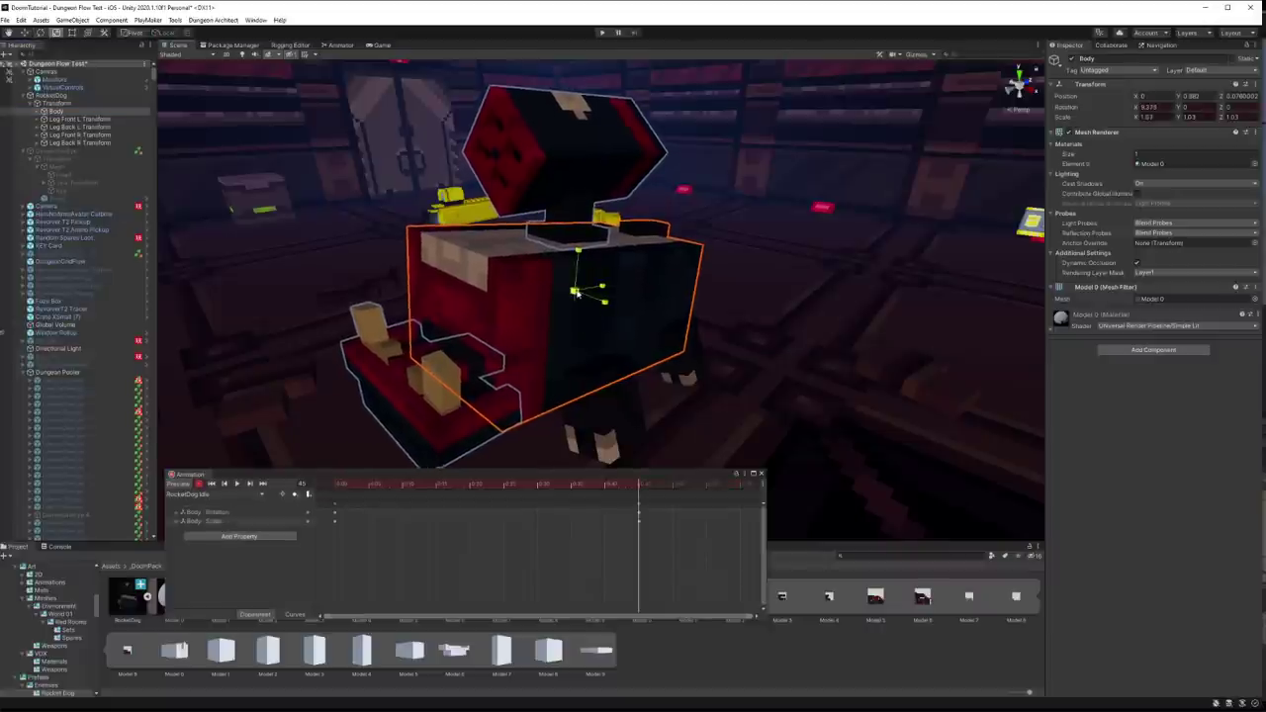
pyautogui.hotkey('ctrl', 'z')
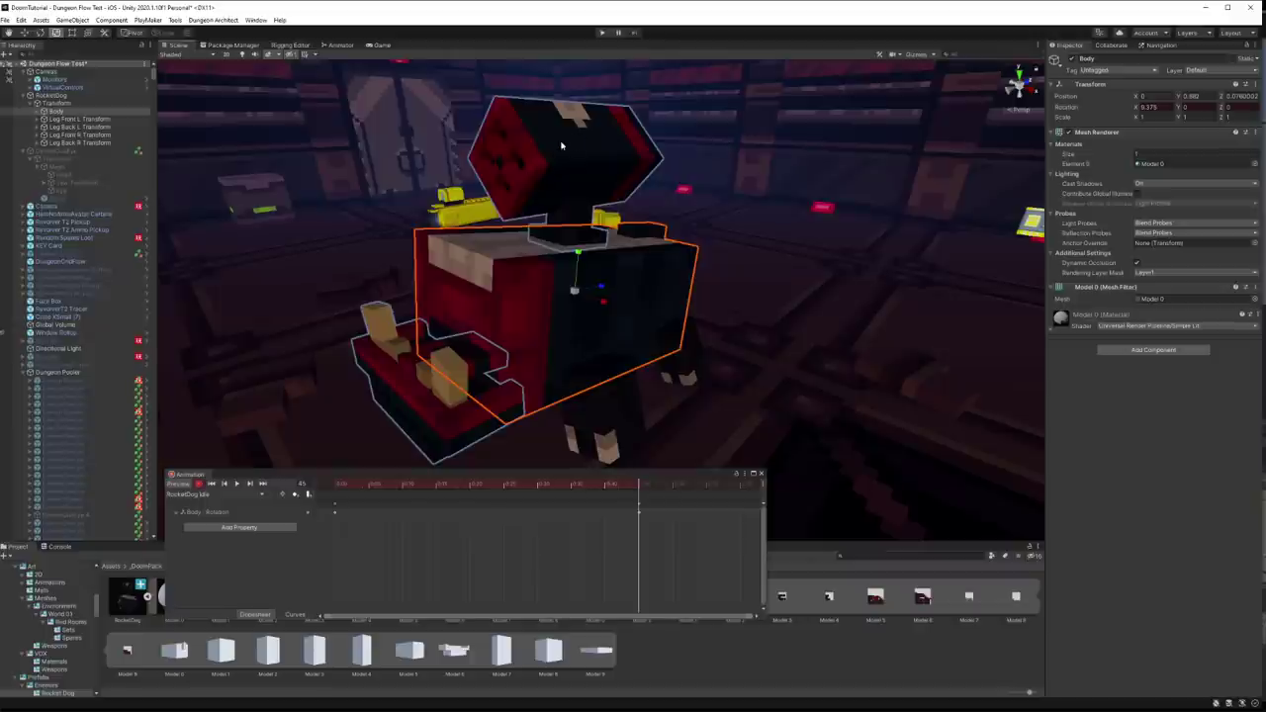
pyautogui.moveTo(559, 252)
pyautogui.keyDown('alt'); pyautogui.mouseDown()
pyautogui.moveTo(663, 303)
pyautogui.moveTo(651, 290)
pyautogui.mouseUp(); pyautogui.keyUp('alt')
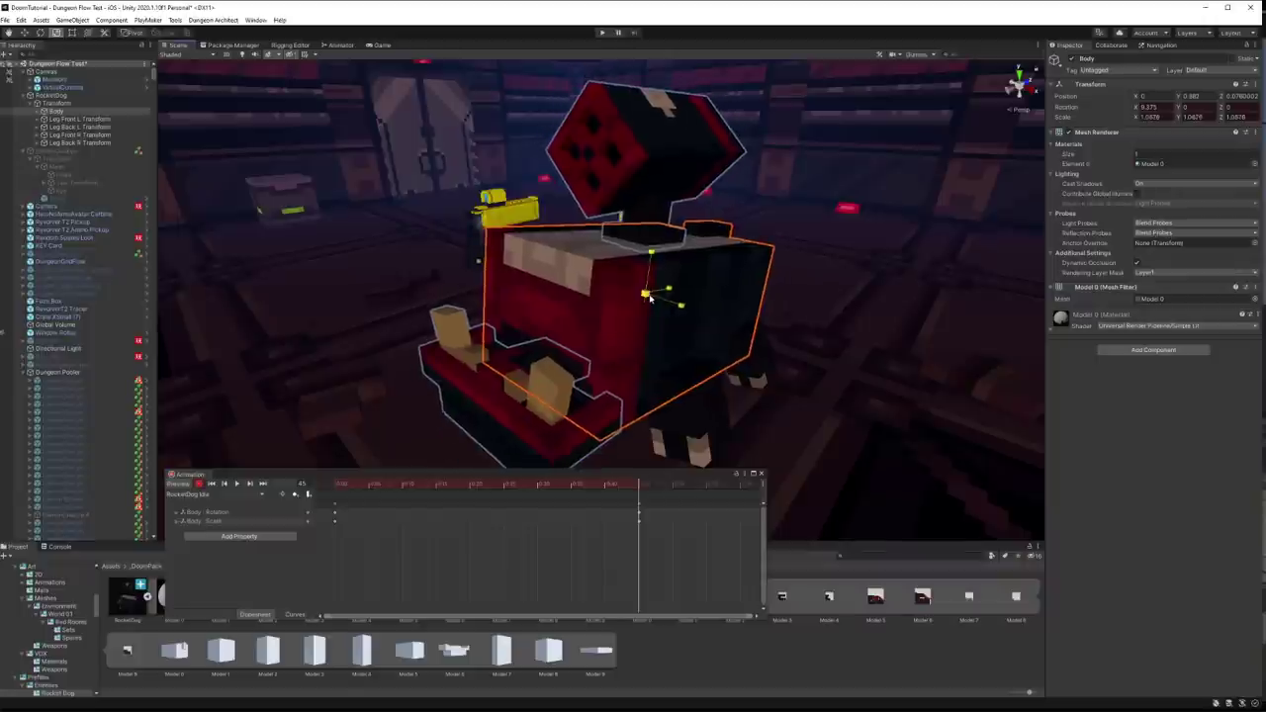
pyautogui.hotkey('ctrl', 'z')
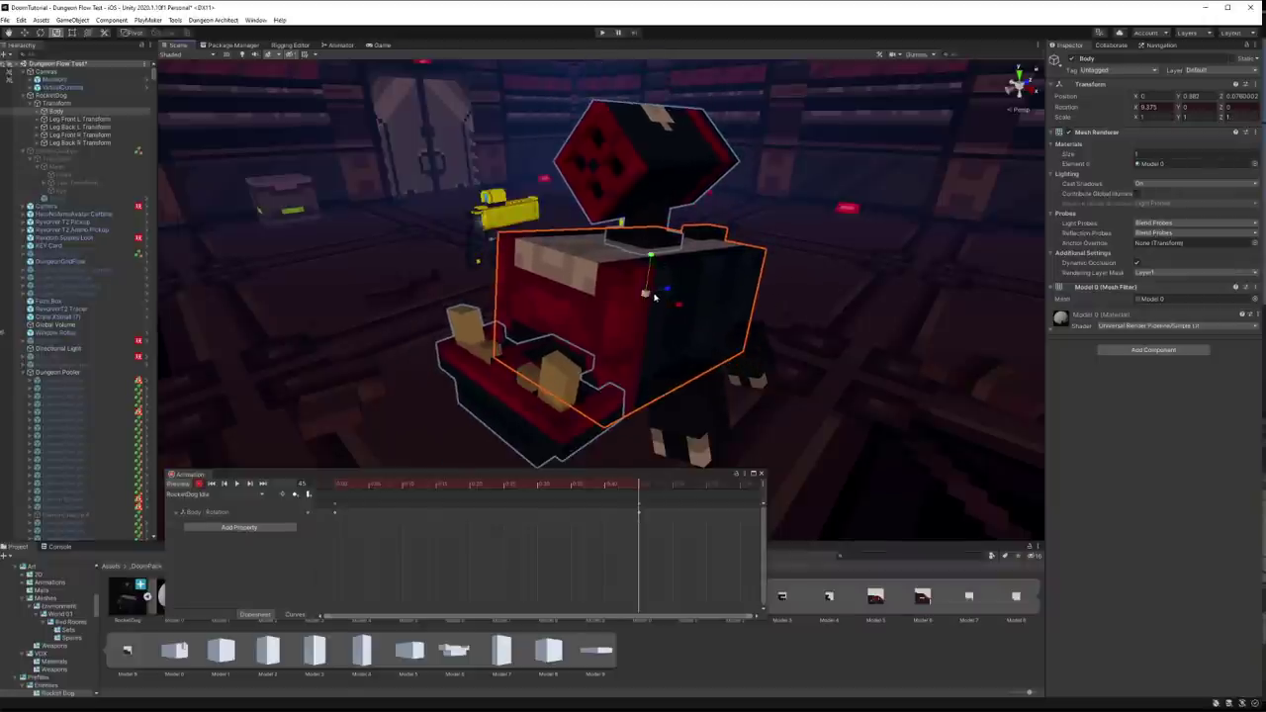
pyautogui.keyDown('alt'); pyautogui.click(38, 111); pyautogui.keyUp('alt')
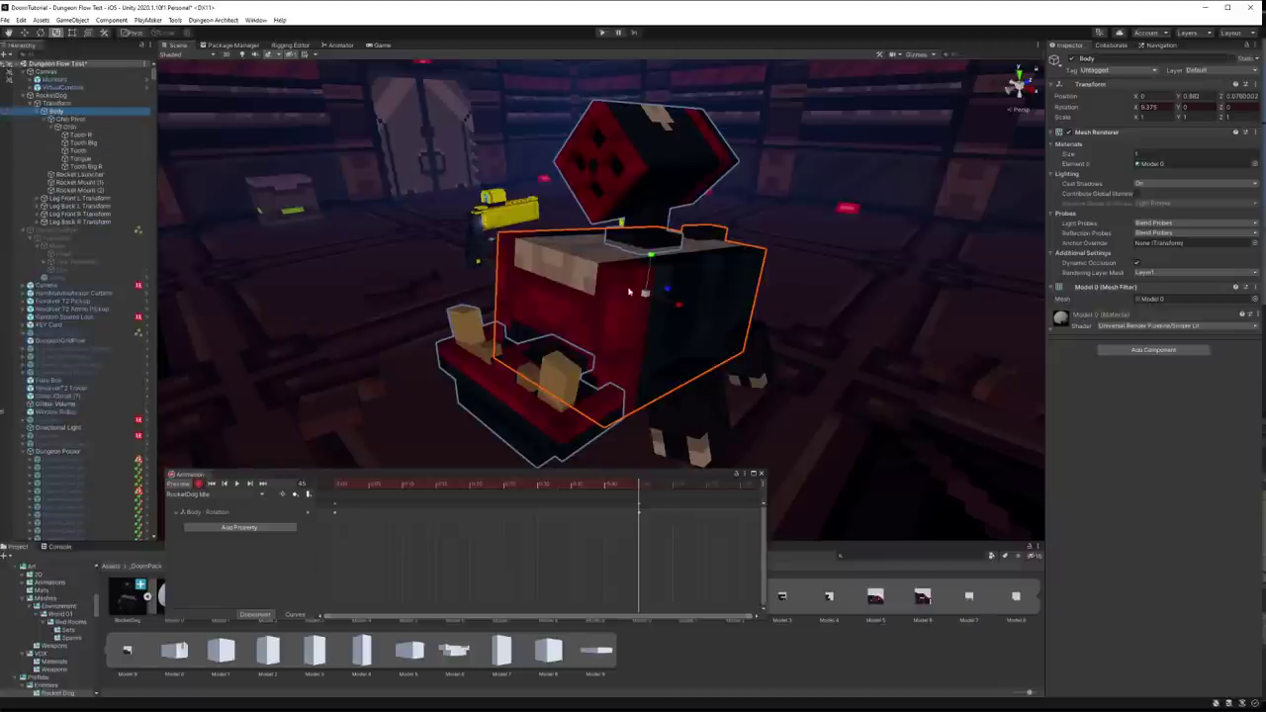
pyautogui.press('w')
pyautogui.moveTo(652, 260); pyautogui.dragTo(652, 257)
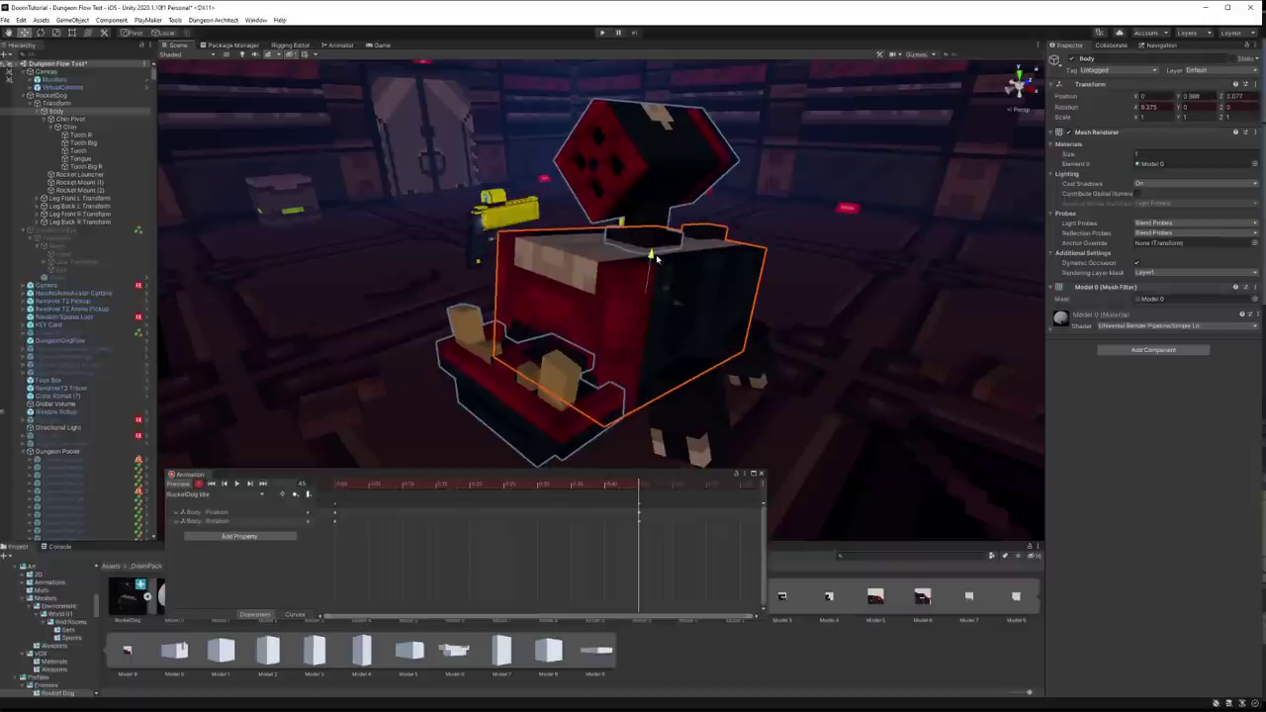
# Step: Scrub the clip back to the start and play the idle bobbing preview
pyautogui.moveTo(625, 481); pyautogui.dragTo(625, 502)
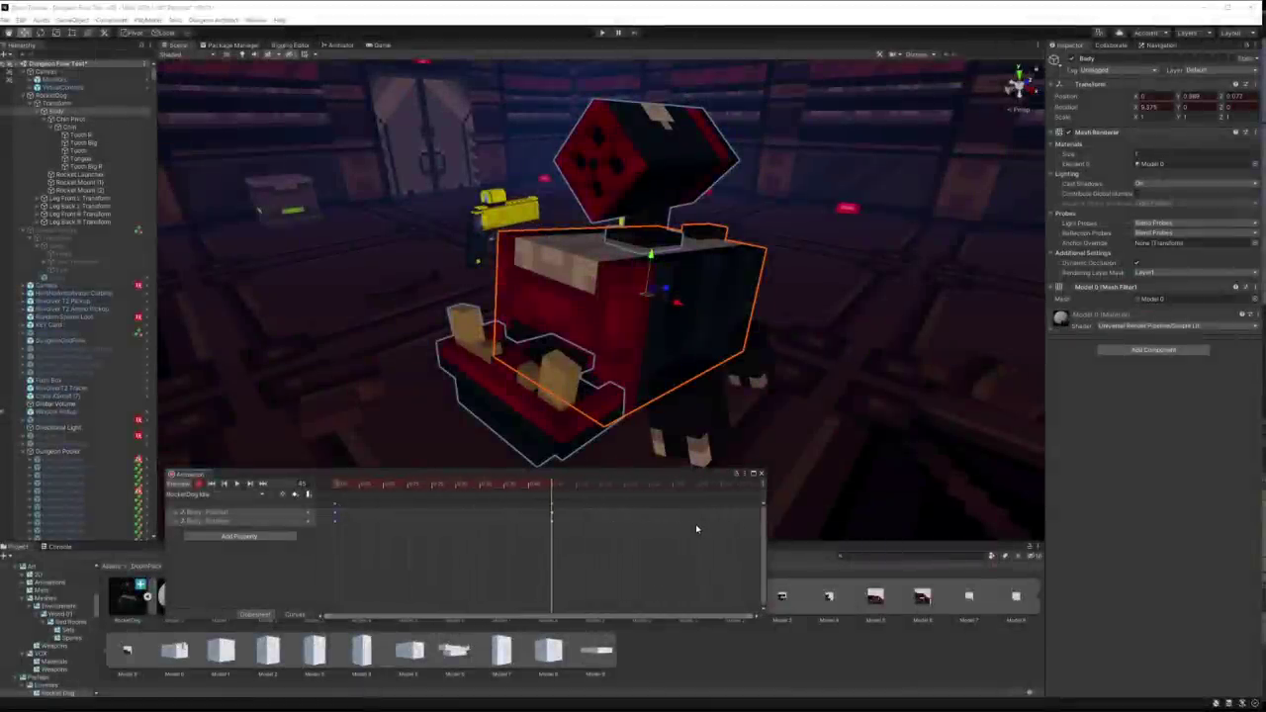
pyautogui.click(612, 487)
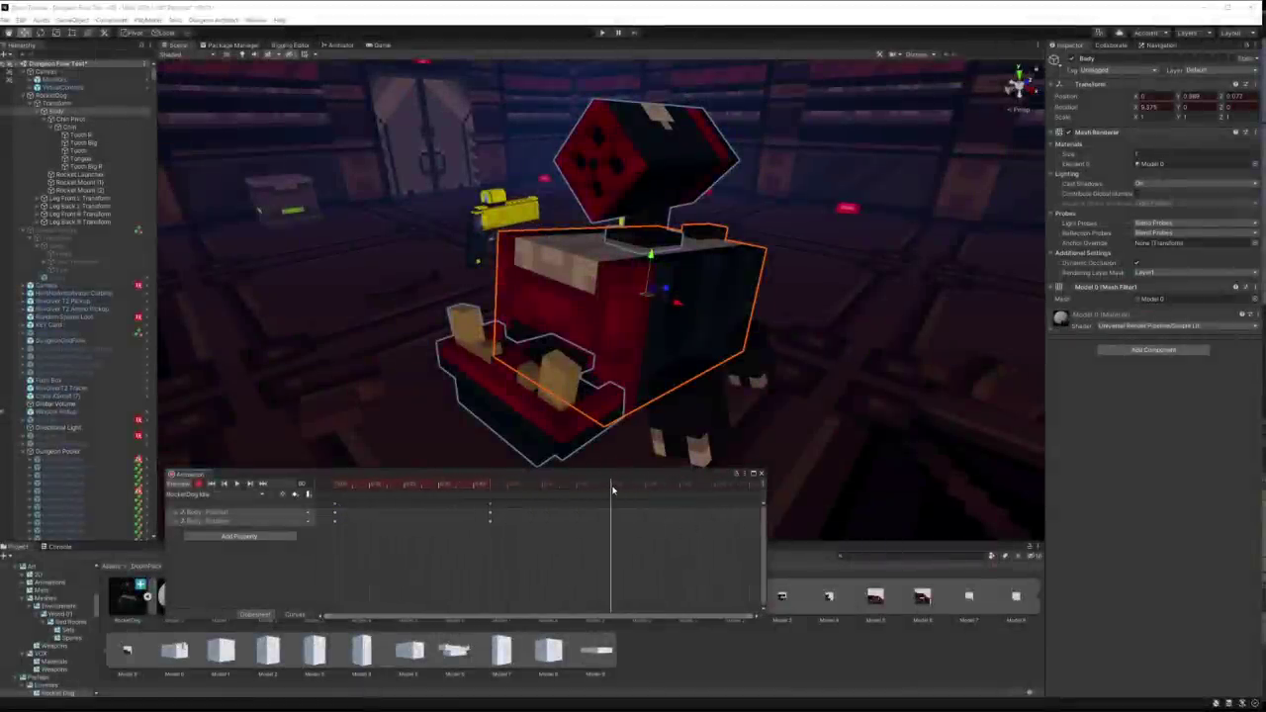
pyautogui.click(612, 511)
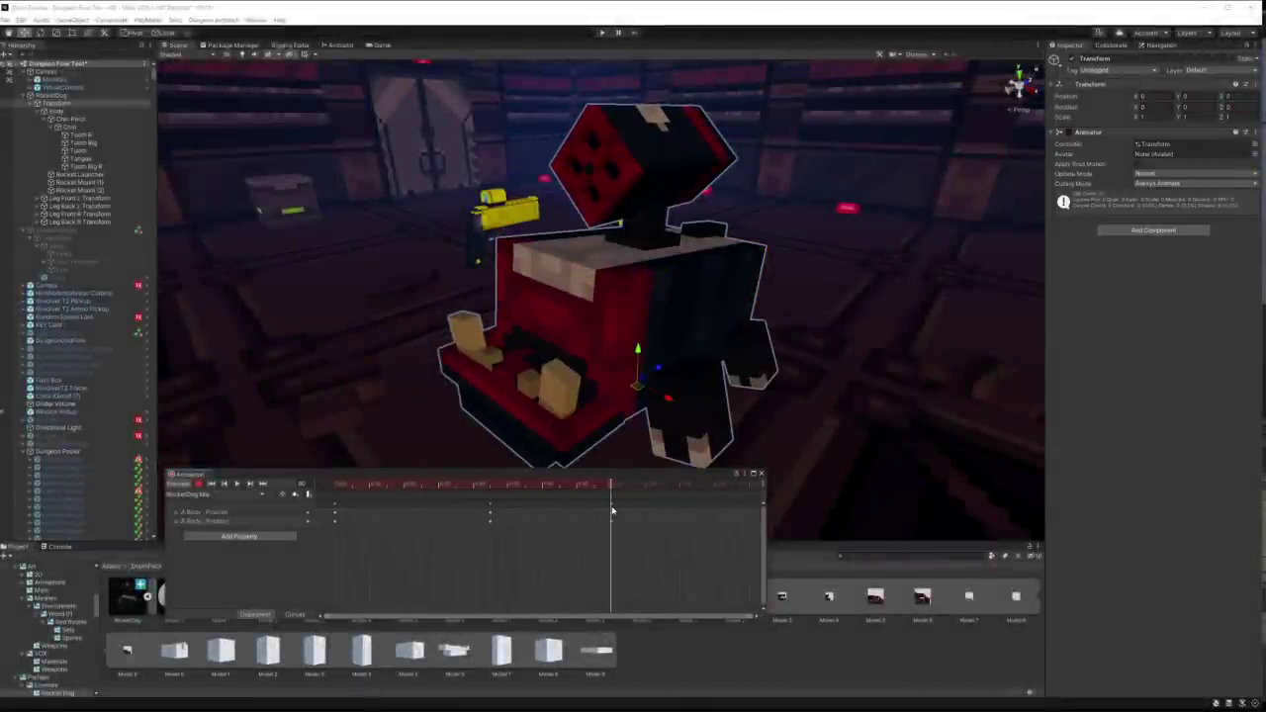
pyautogui.moveTo(616, 486); pyautogui.dragTo(272, 488)
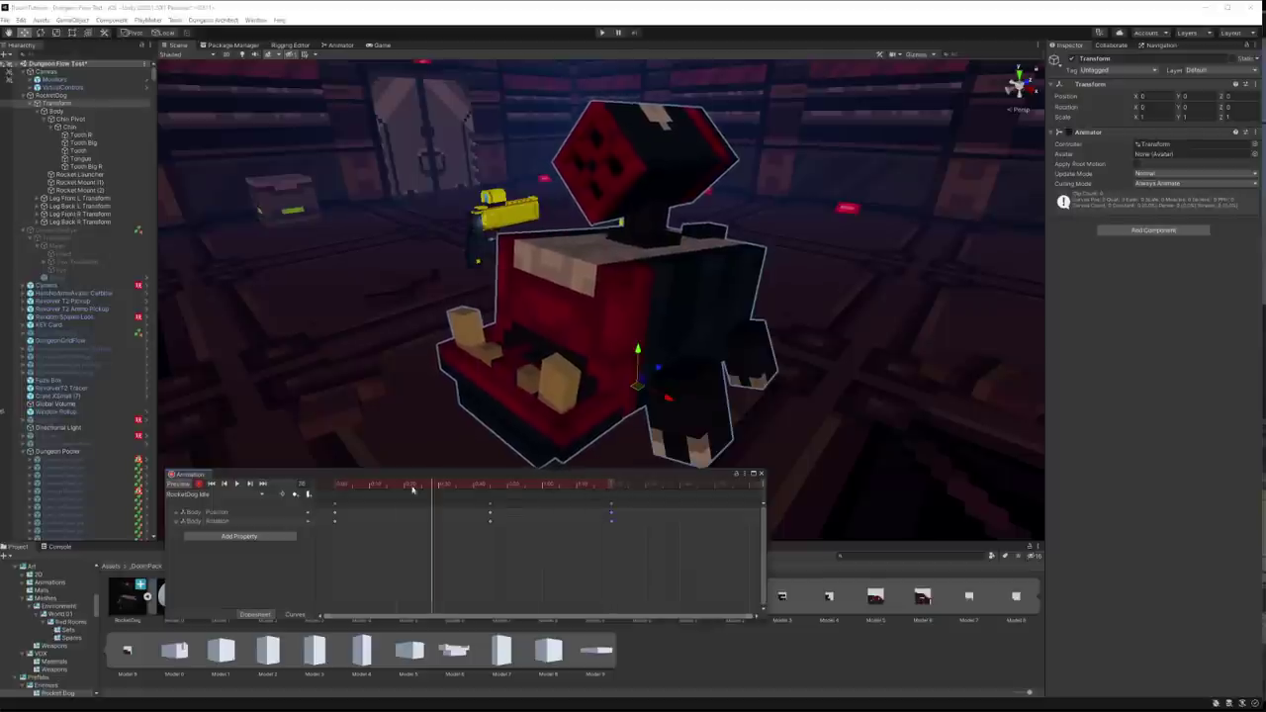
pyautogui.click(236, 484)
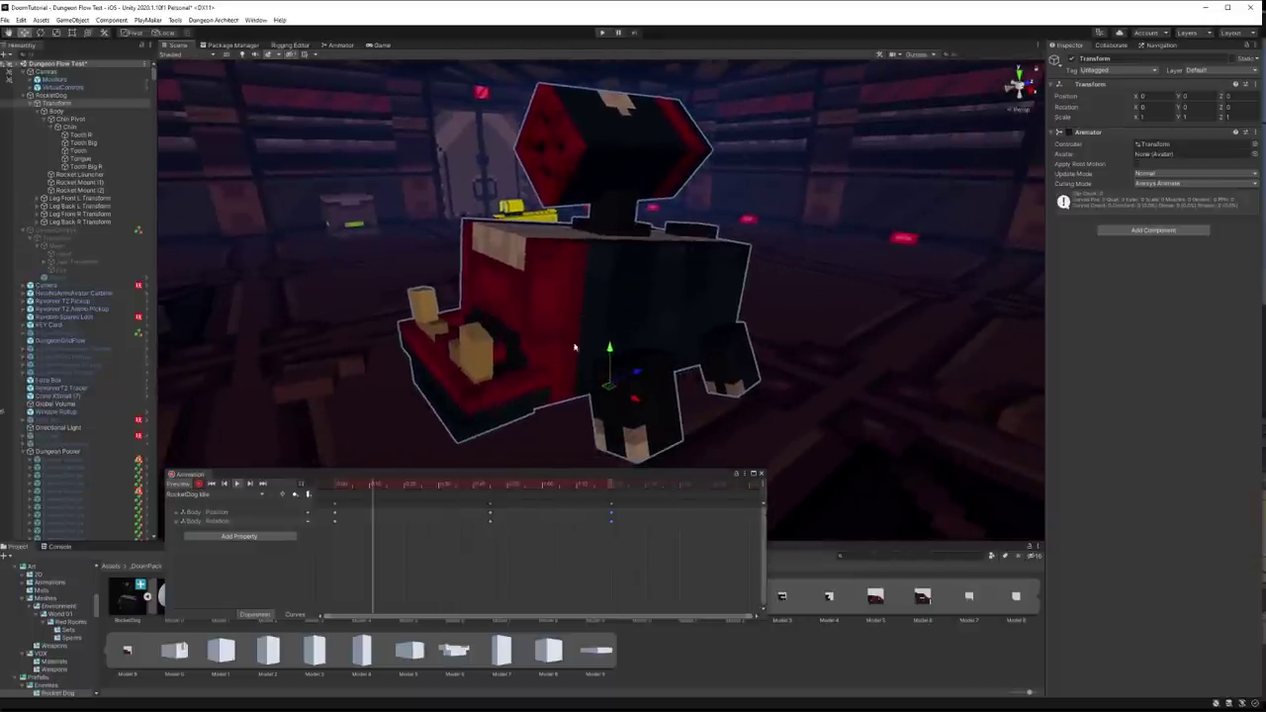
pyautogui.click(520, 396)
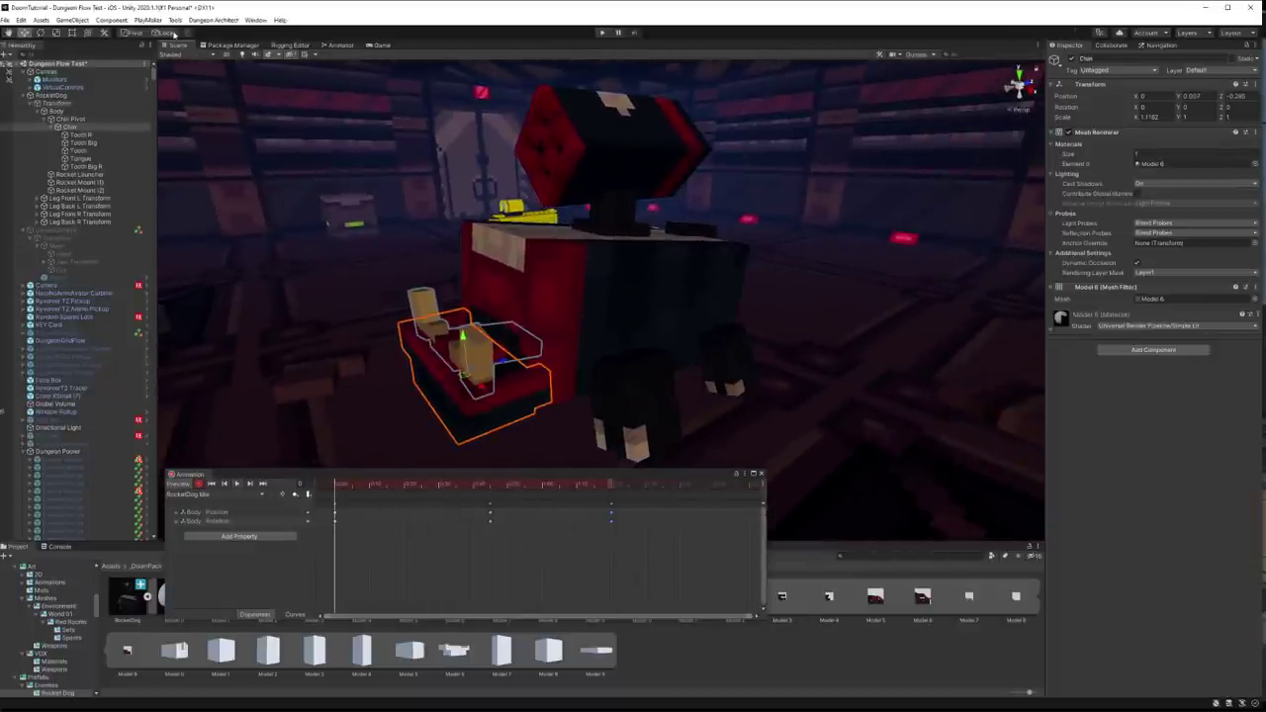
# Step: Key the Chin Pivot rotated downward at the middle of the Idle clip and scrub the motion
pyautogui.click(554, 354)
pyautogui.press('e')
pyautogui.click(491, 484)
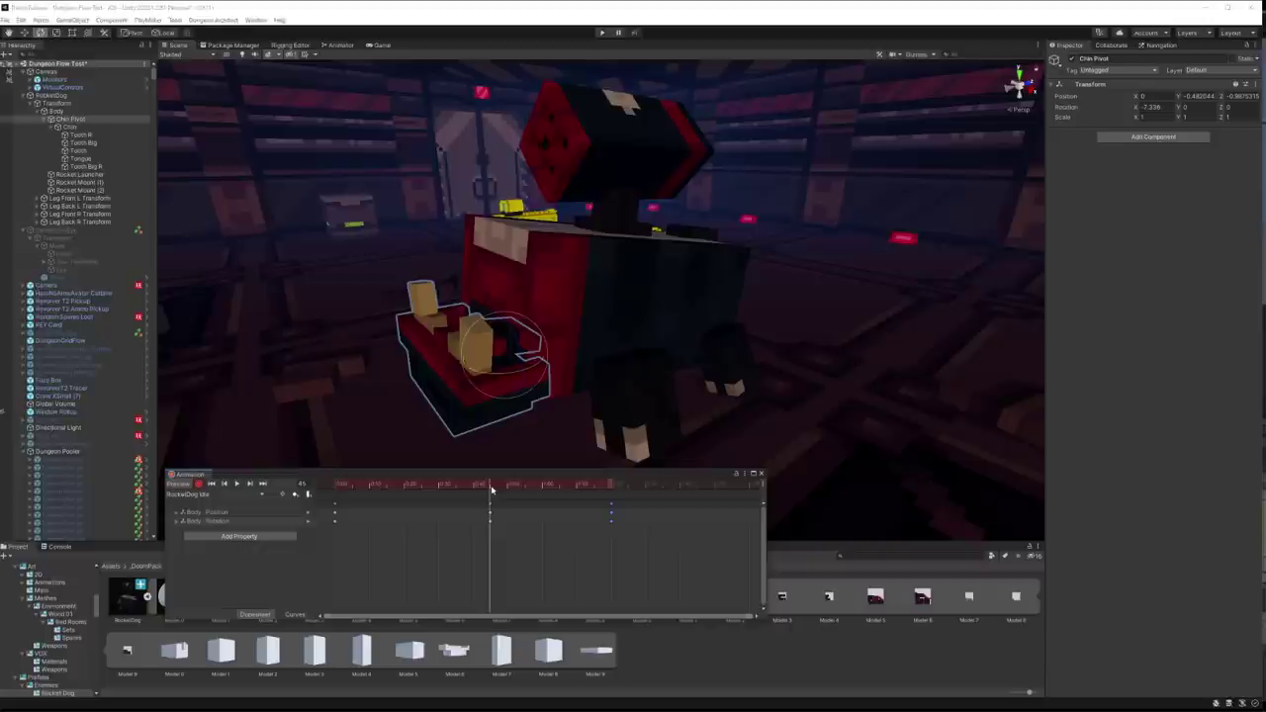
pyautogui.moveTo(472, 337); pyautogui.dragTo(474, 354)
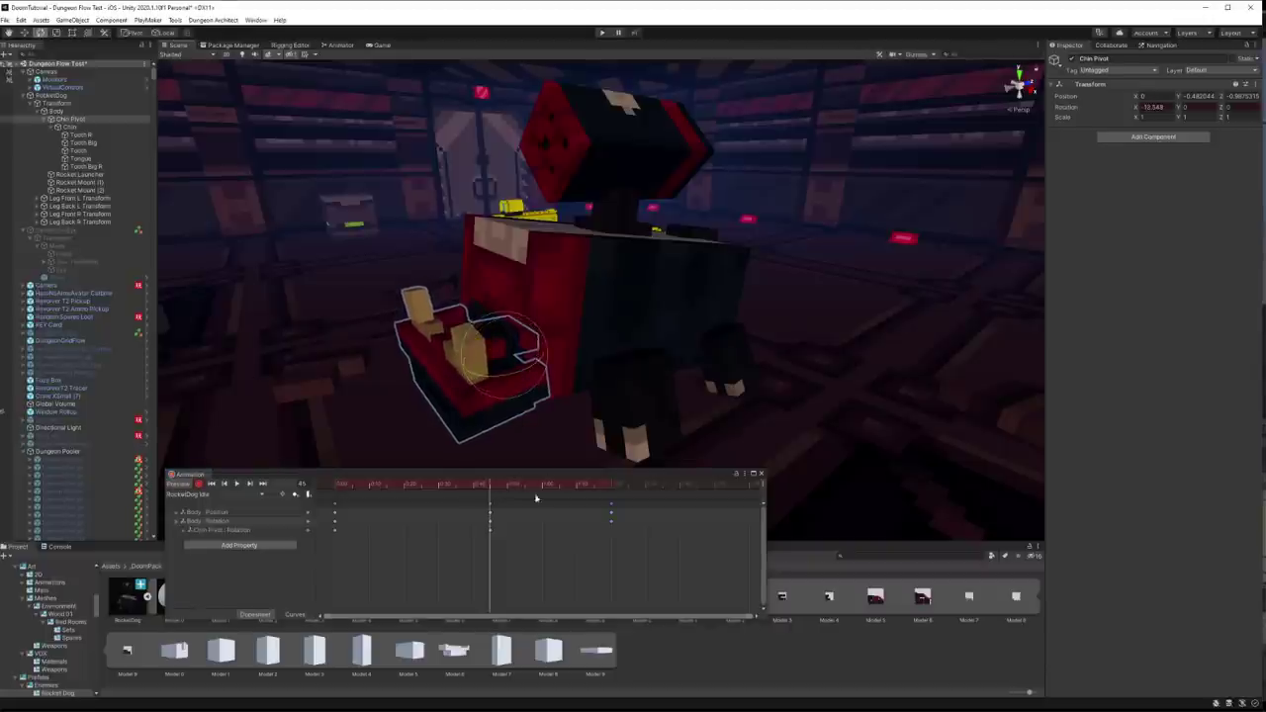
pyautogui.click(336, 533)
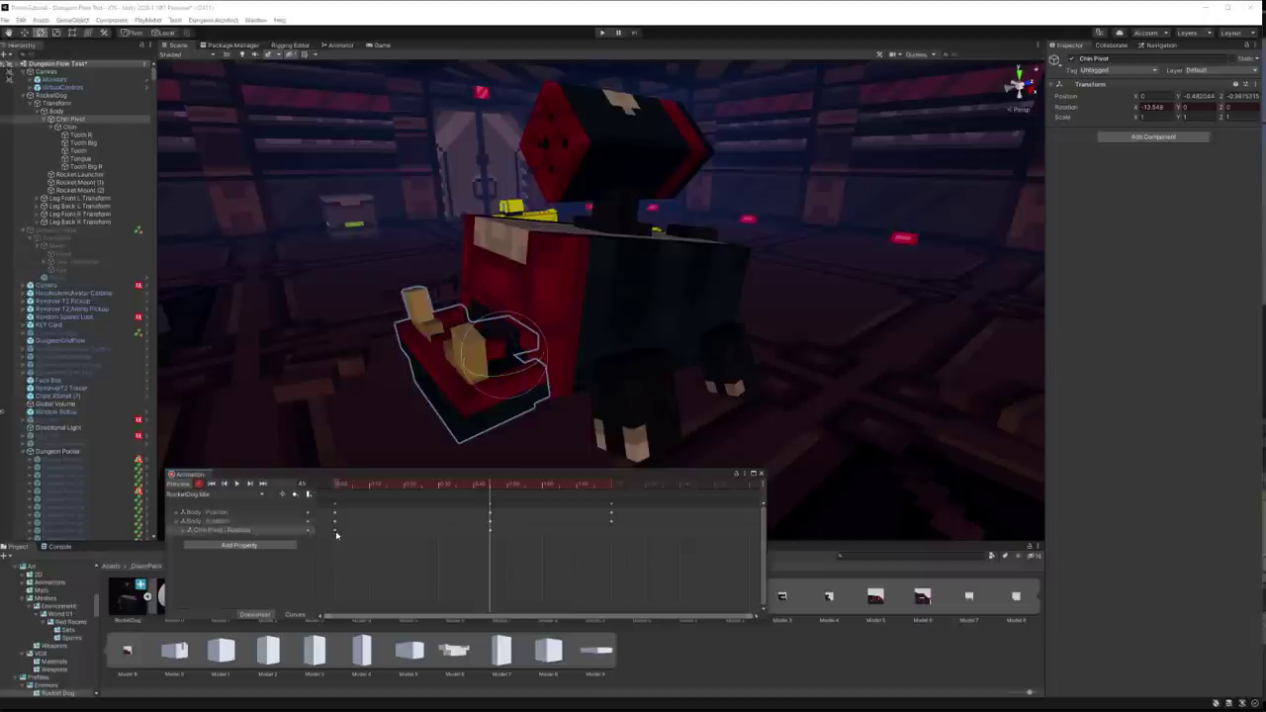
pyautogui.click(610, 485)
pyautogui.moveTo(610, 492); pyautogui.dragTo(474, 526)
# Step: Show the Chin Pivot rotation channels as curves for the Idle clip, framed in view
pyautogui.click(296, 614)
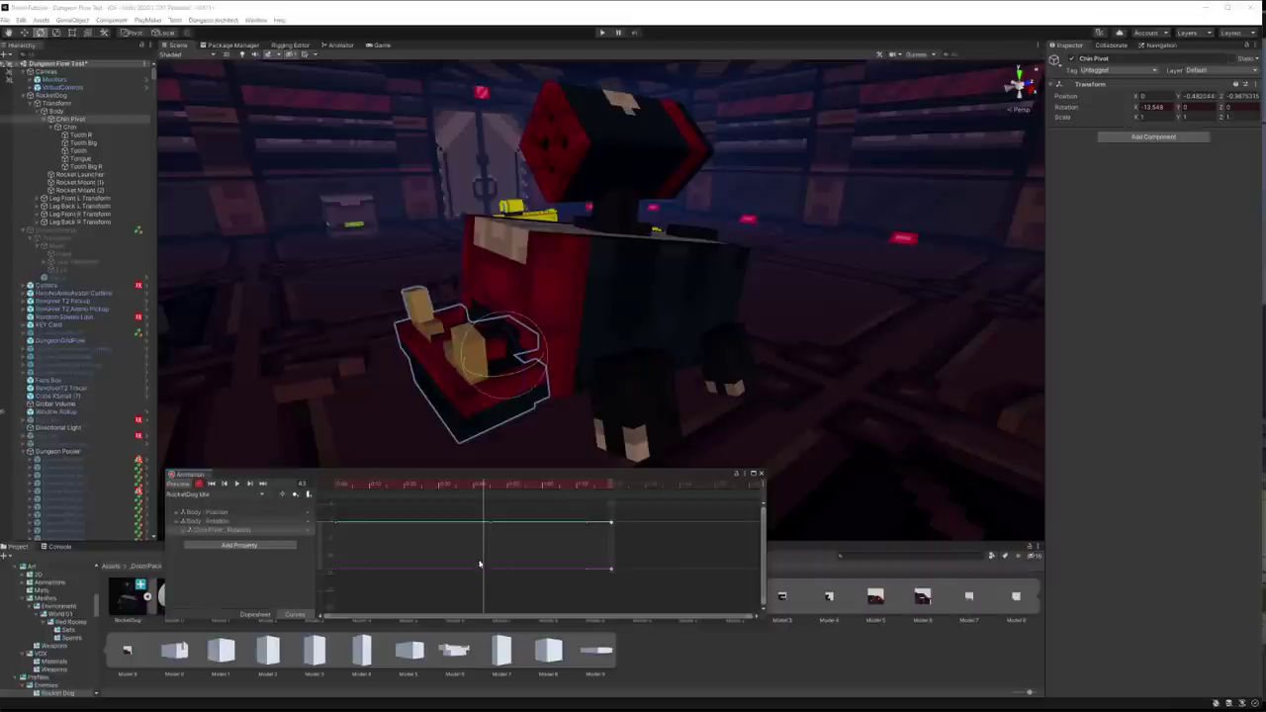
pyautogui.click(186, 531)
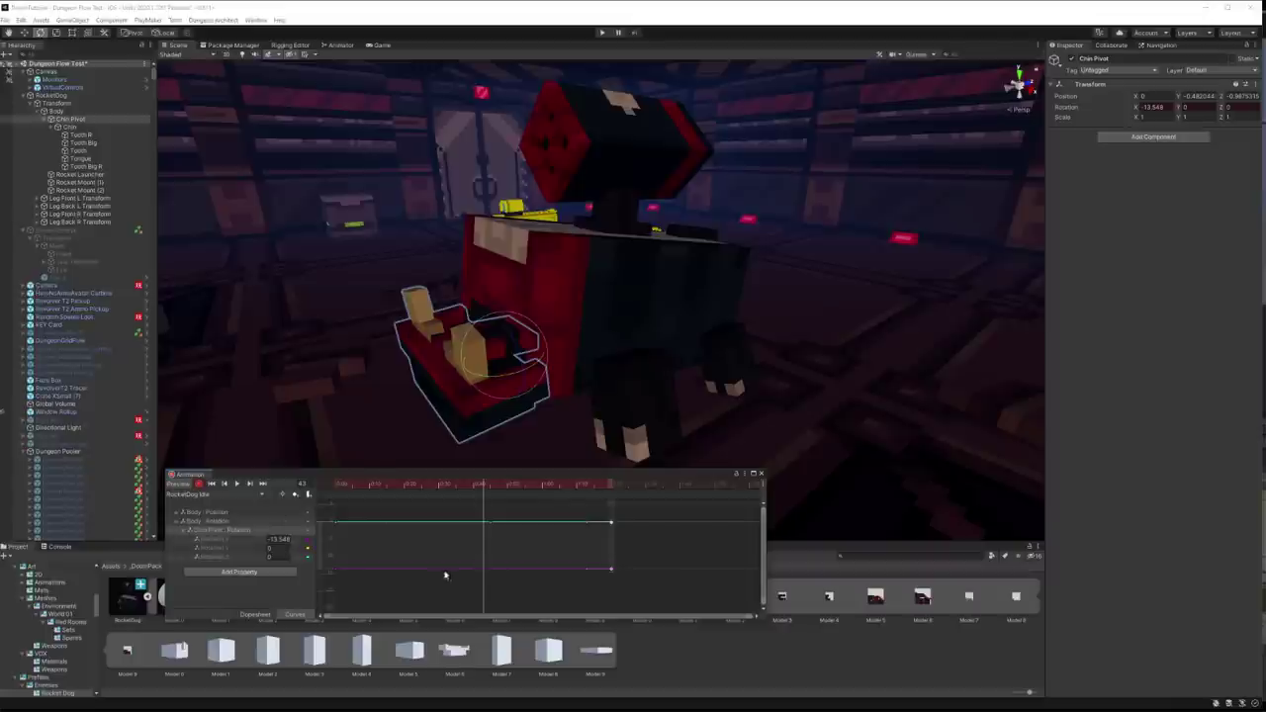
pyautogui.click(483, 572)
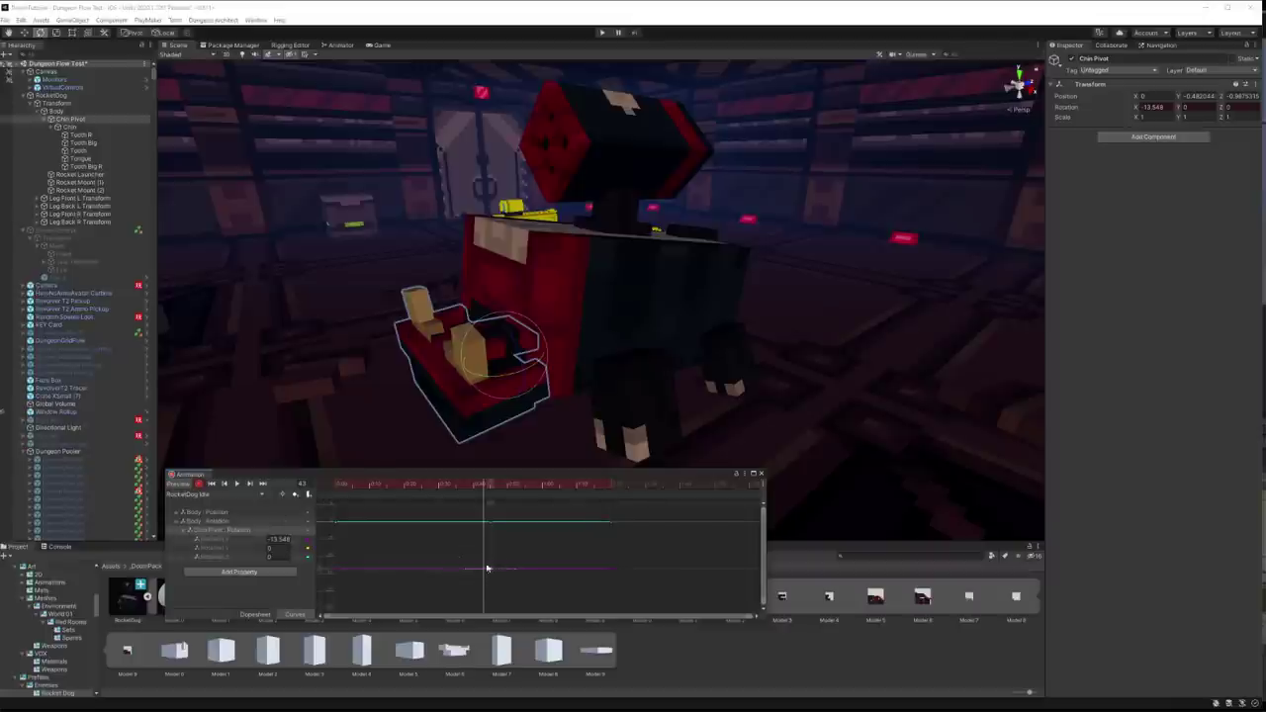
pyautogui.click(206, 497)
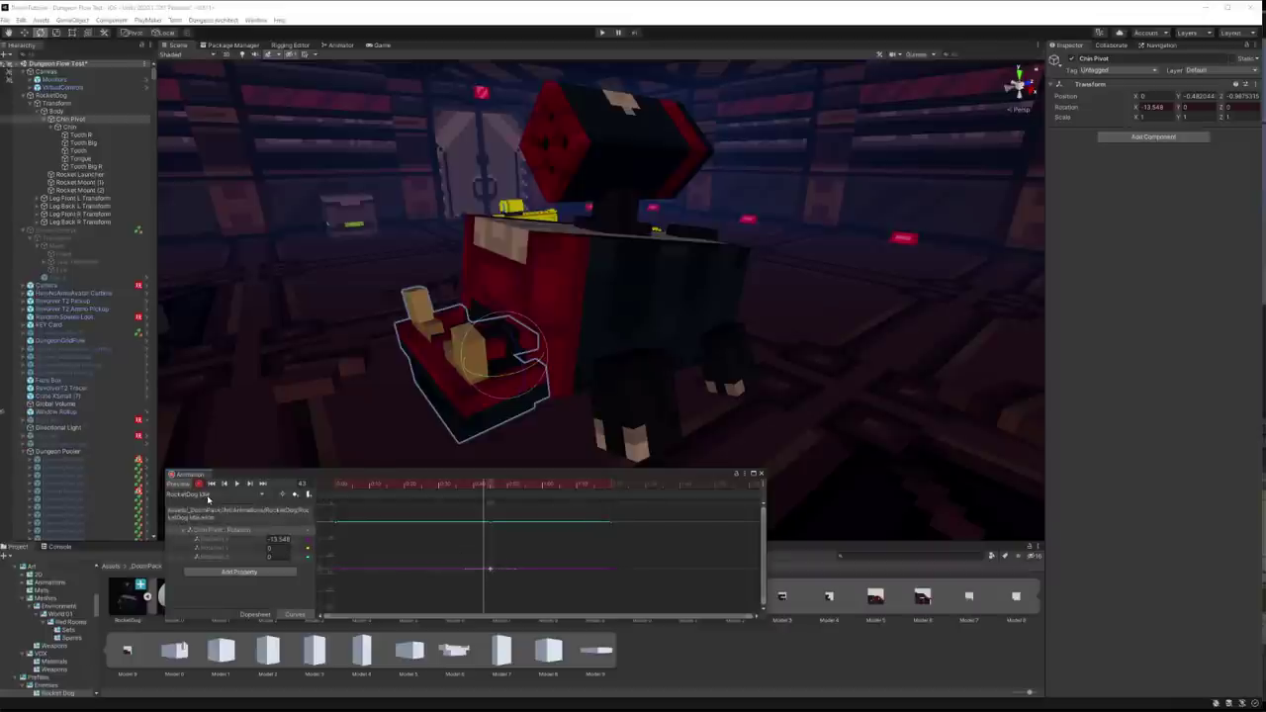
pyautogui.click(222, 508)
pyautogui.press('f')
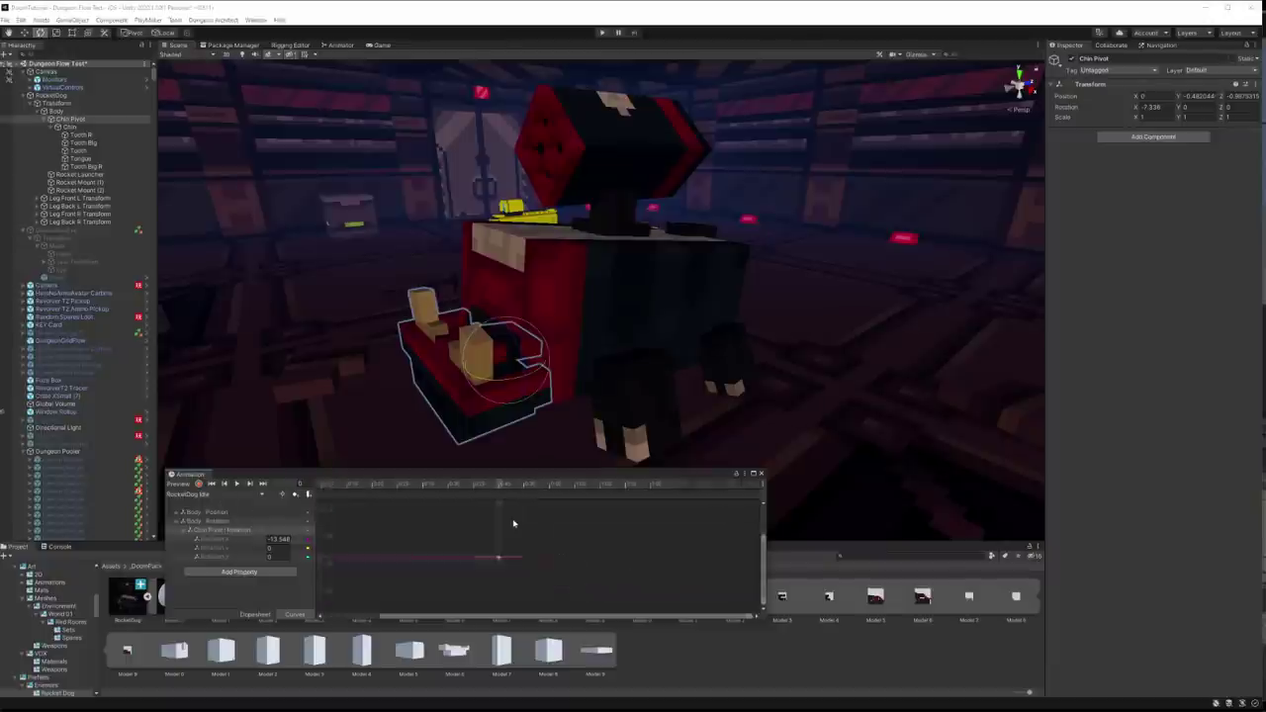
pyautogui.press('a')
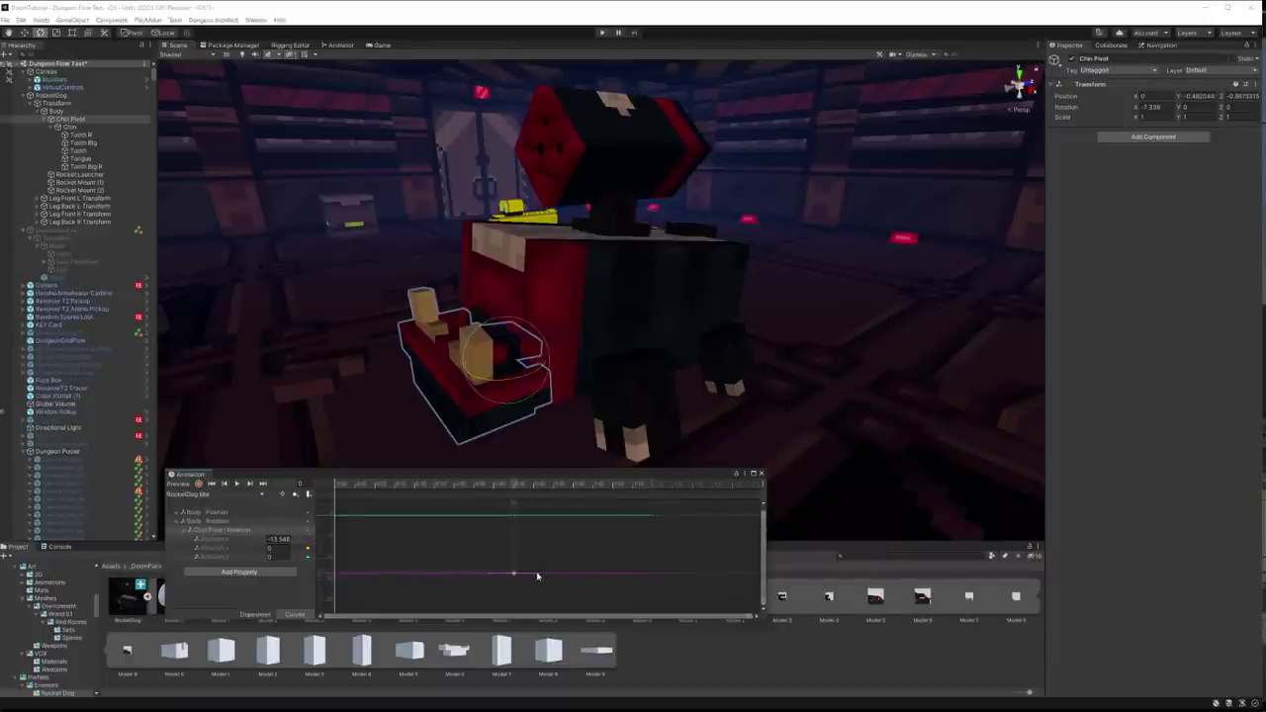
# Step: Smooth the chin rotation curve around its middle key and preview the Idle clip looping
pyautogui.moveTo(540, 578); pyautogui.dragTo(546, 569)
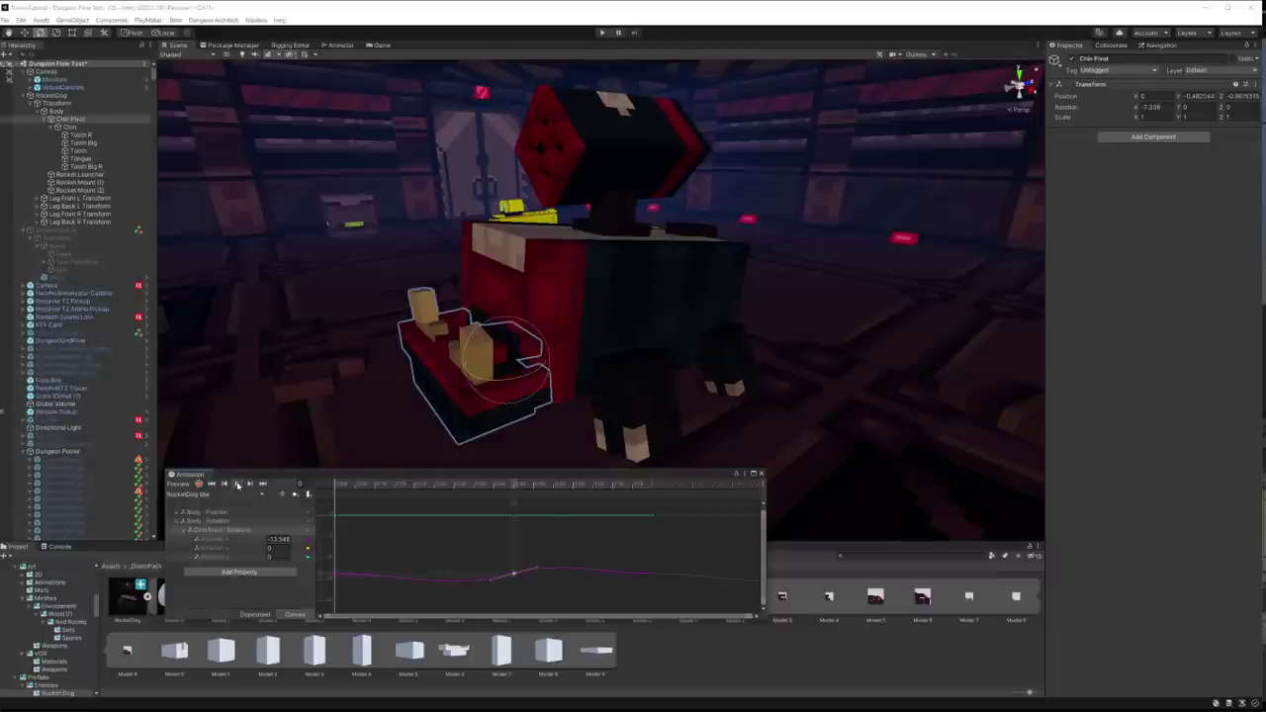
pyautogui.click(237, 484)
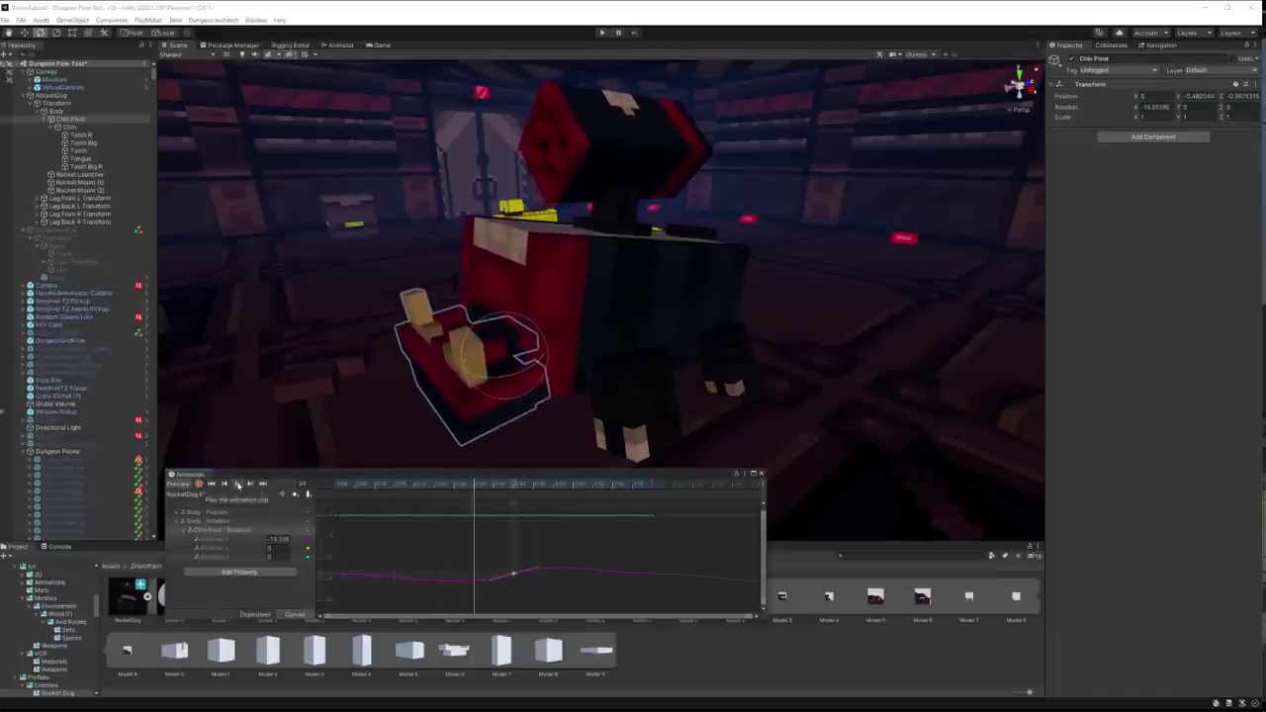
pyautogui.hscroll(2, 664, 579)
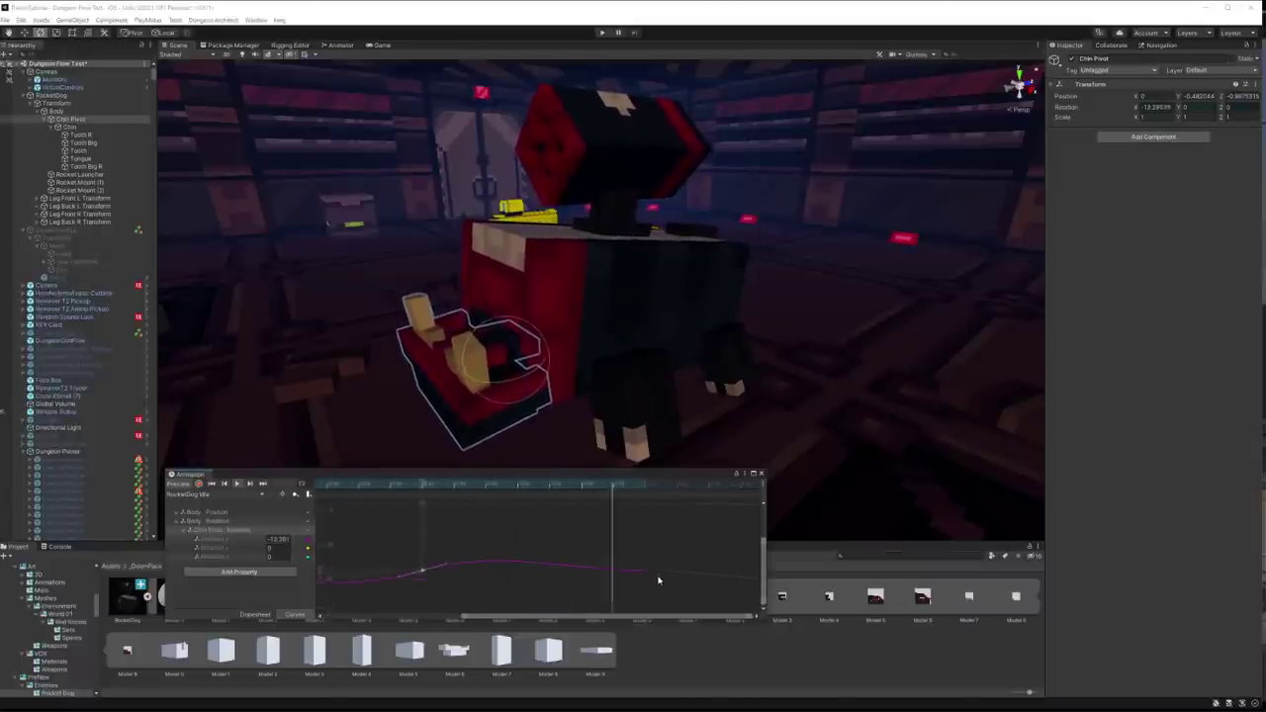
pyautogui.scroll(-2, 658, 580)
pyautogui.moveTo(673, 593); pyautogui.dragTo(619, 554)
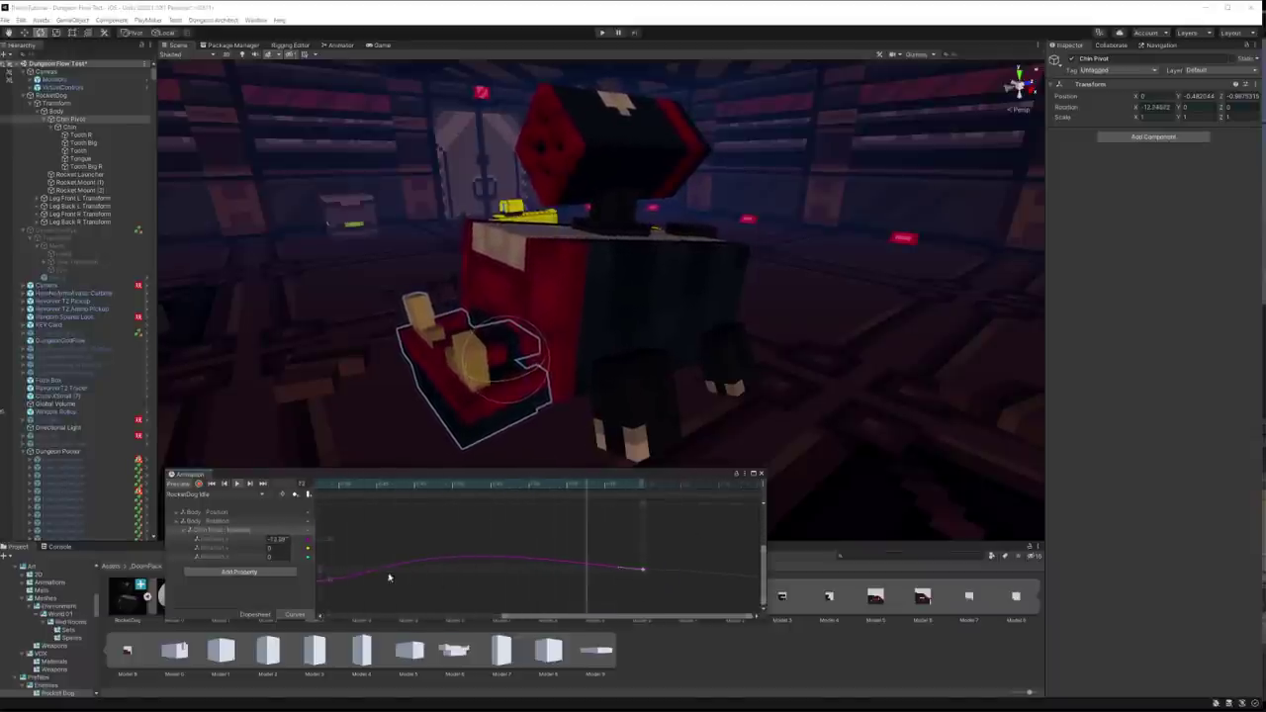
pyautogui.scroll(-1, 388, 577)
# Step: Select the chin curve's first key and get a closer frontal look at the chin
pyautogui.moveTo(374, 529)
pyautogui.mouseDown()
pyautogui.moveTo(329, 561)
pyautogui.moveTo(362, 553)
pyautogui.mouseUp()
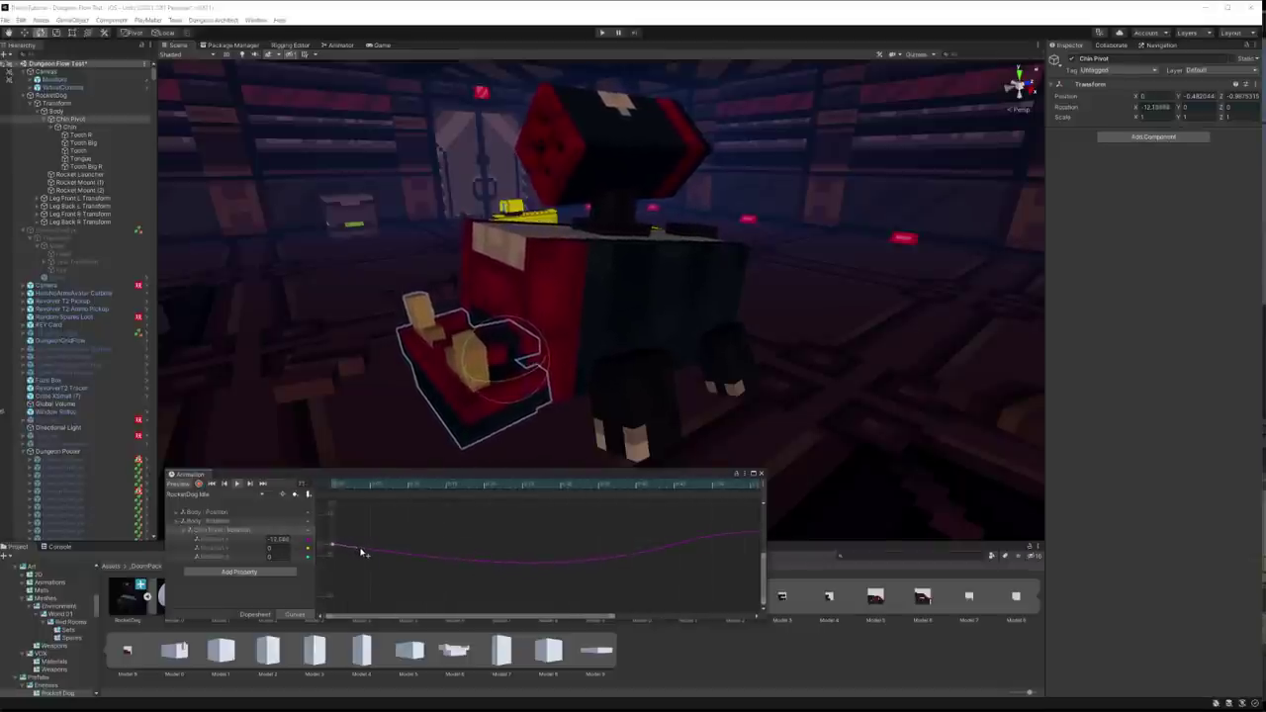
pyautogui.moveTo(665, 546); pyautogui.dragTo(510, 526, button='middle')
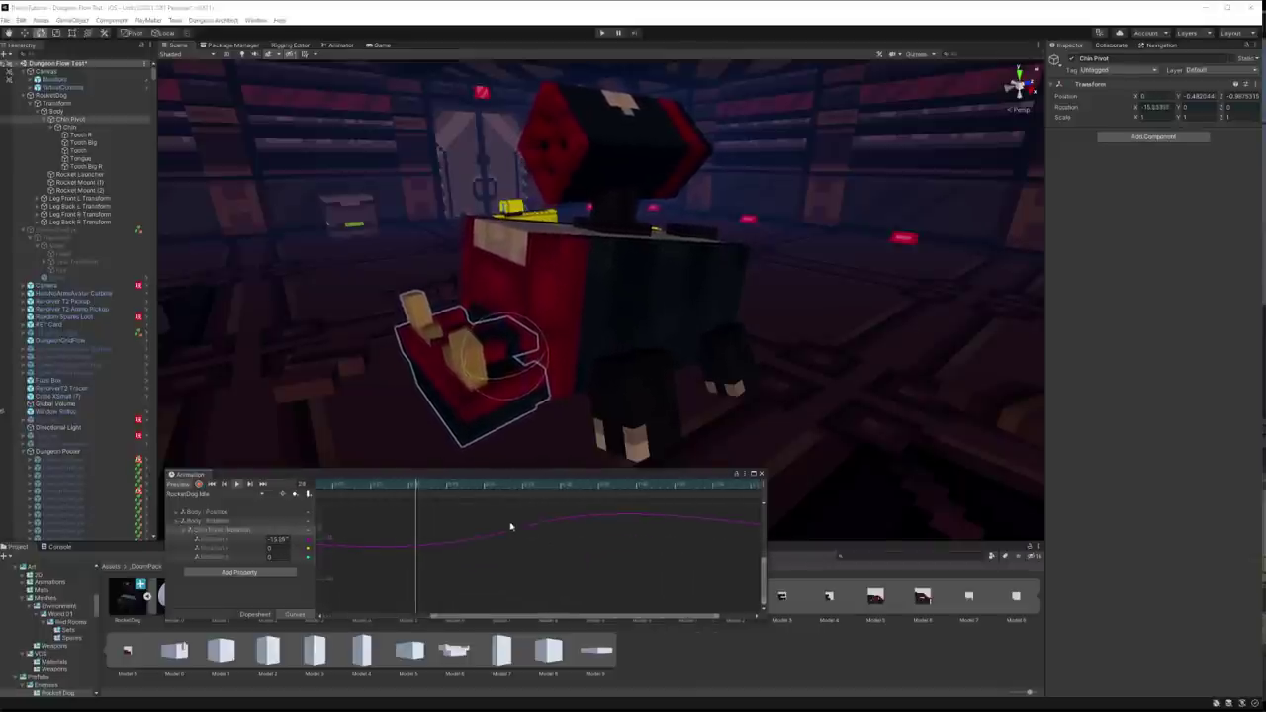
pyautogui.scroll(-1, 544, 523)
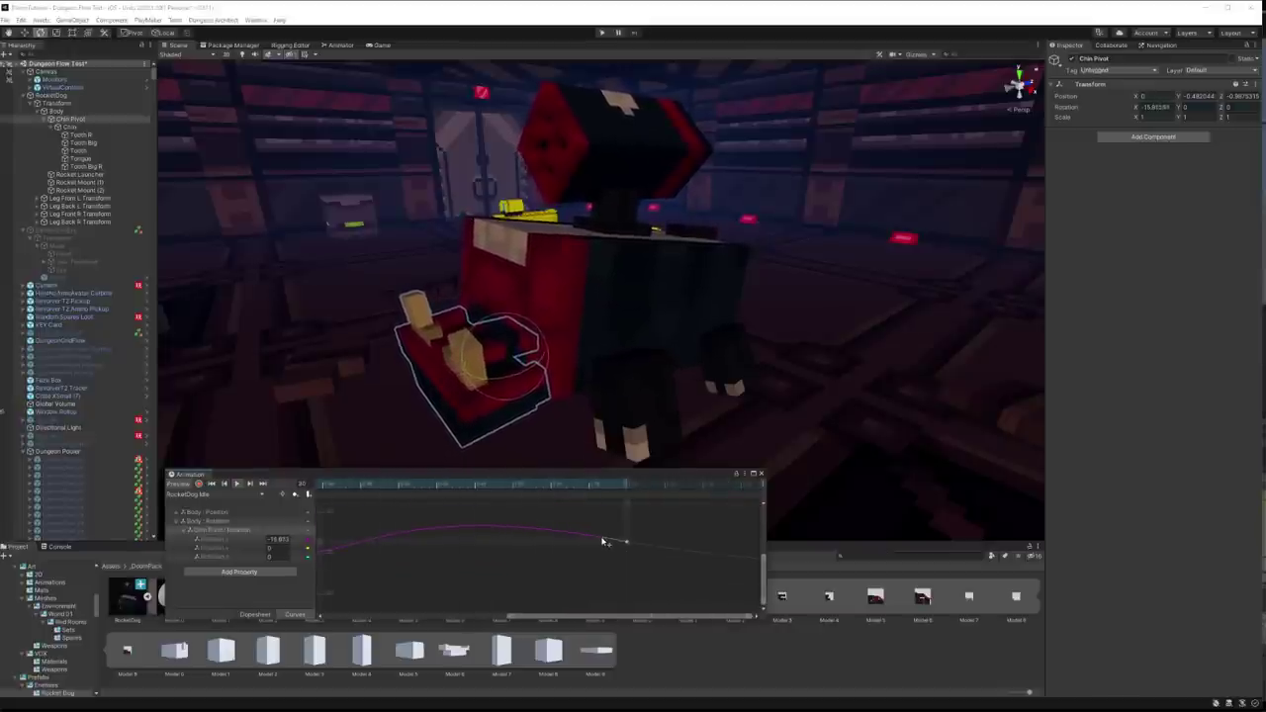
pyautogui.scroll(-1, 593, 546)
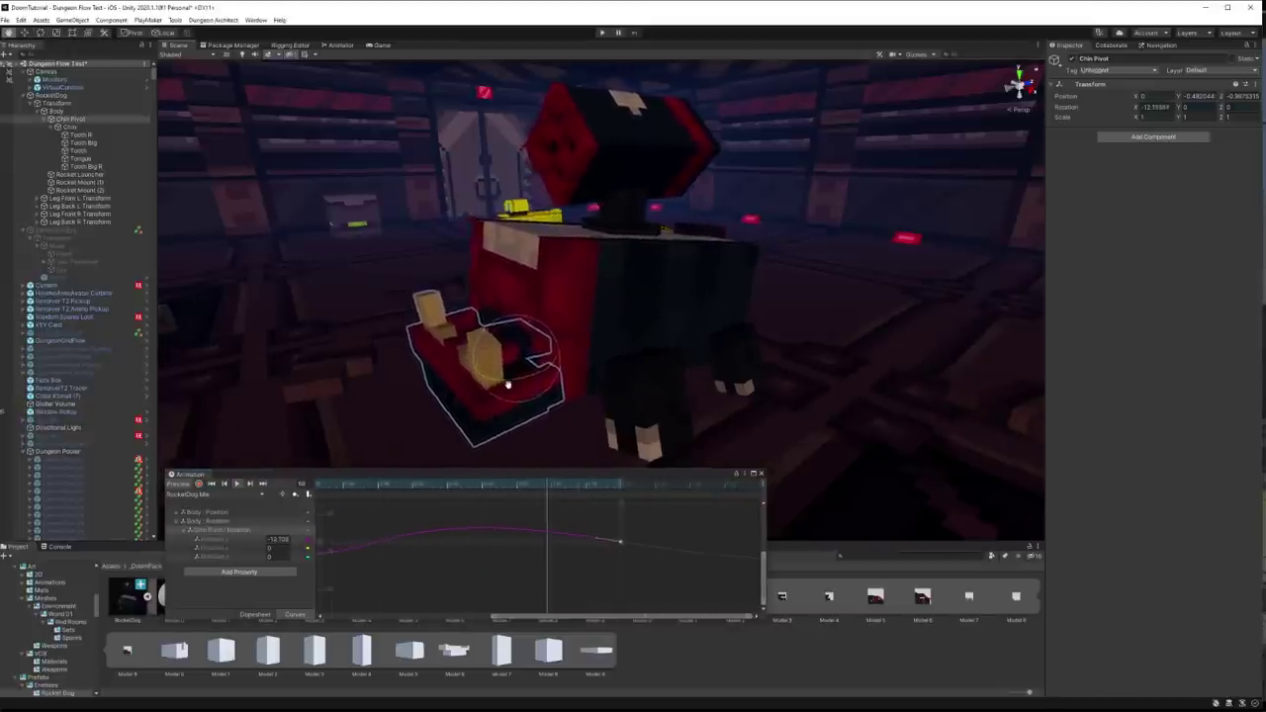
pyautogui.keyDown('alt'); pyautogui.moveTo(507, 383); pyautogui.dragTo(594, 375); pyautogui.keyUp('alt')
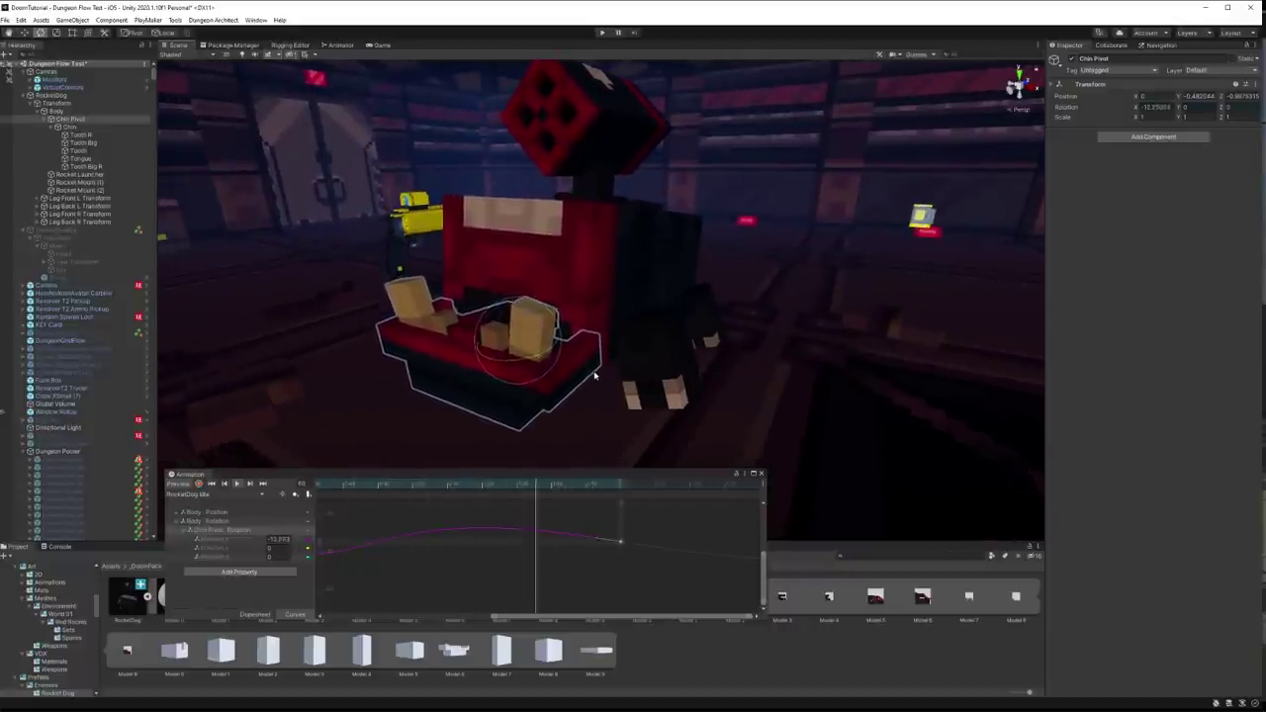
pyautogui.moveTo(595, 374)
pyautogui.keyDown('alt'); pyautogui.mouseDown()
pyautogui.moveTo(691, 393)
pyautogui.moveTo(632, 375)
pyautogui.mouseUp(); pyautogui.keyUp('alt')
# Step: Record a Tongue rotation key at X 6.830 partway through the Idle clip
pyautogui.click(501, 339)
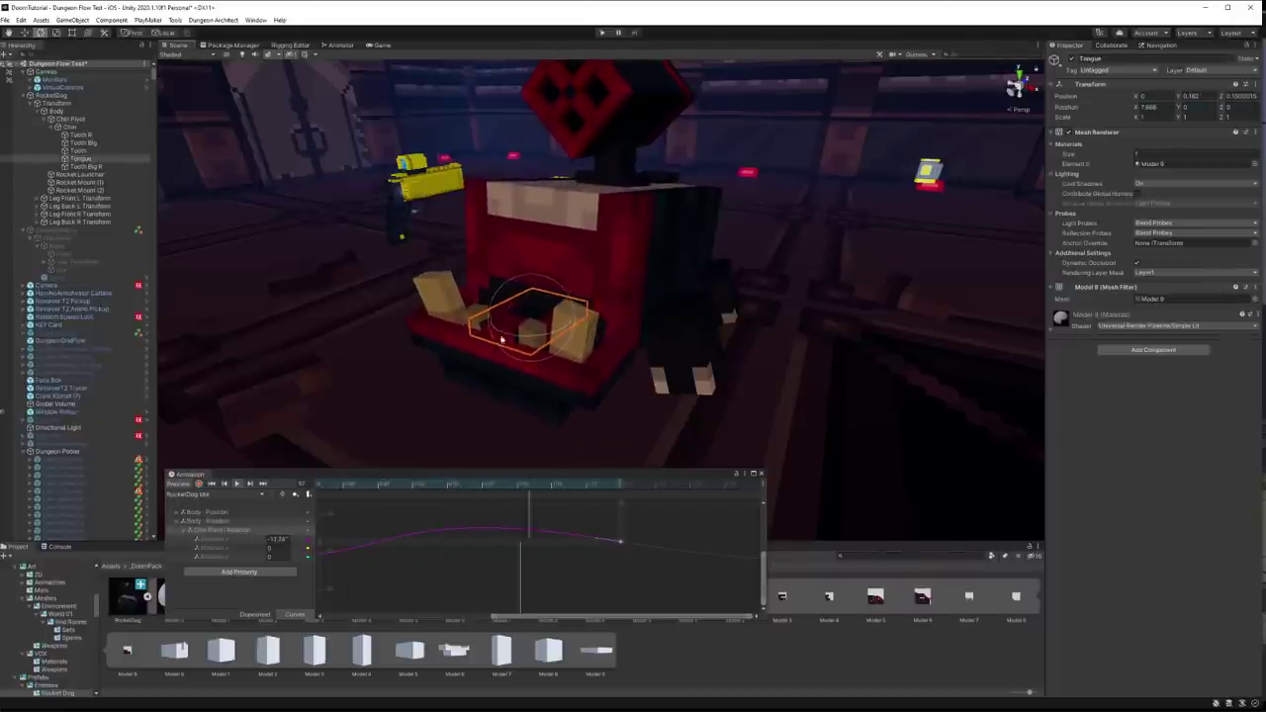
pyautogui.click(252, 614)
pyautogui.click(428, 488)
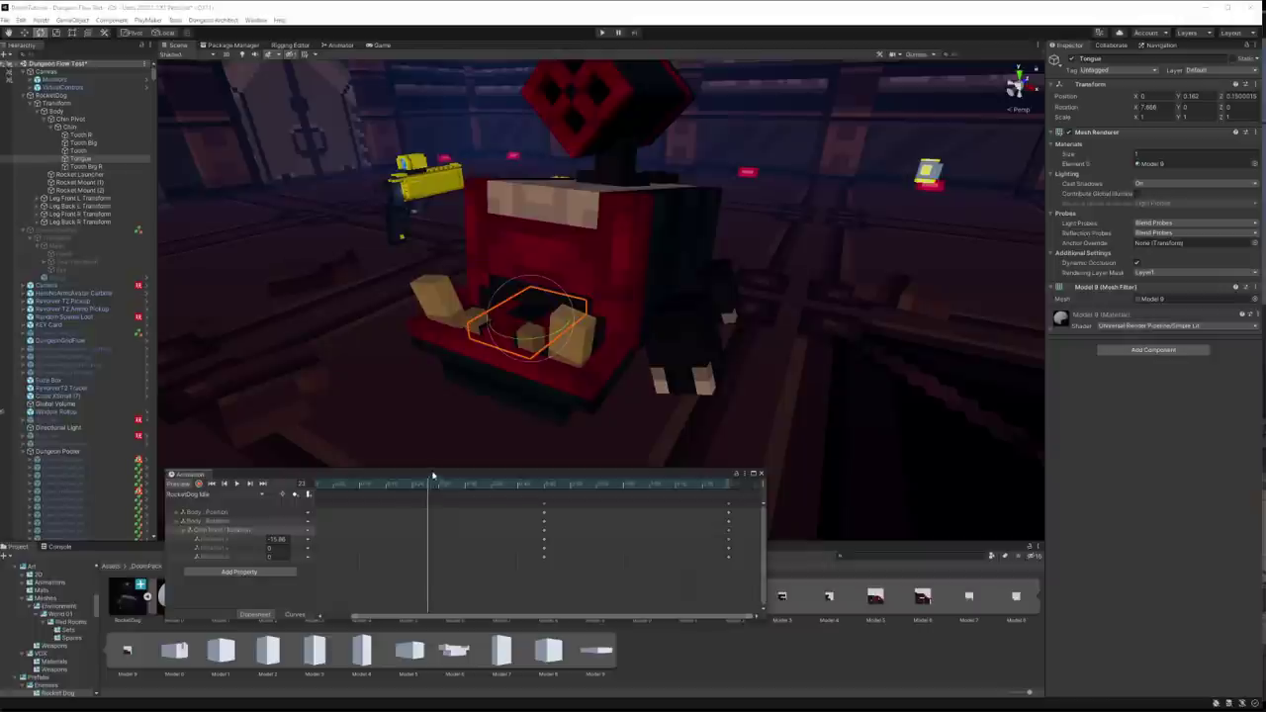
pyautogui.moveTo(533, 312)
pyautogui.mouseDown()
pyautogui.moveTo(513, 310)
pyautogui.moveTo(547, 309)
pyautogui.mouseUp()
pyautogui.press('w')
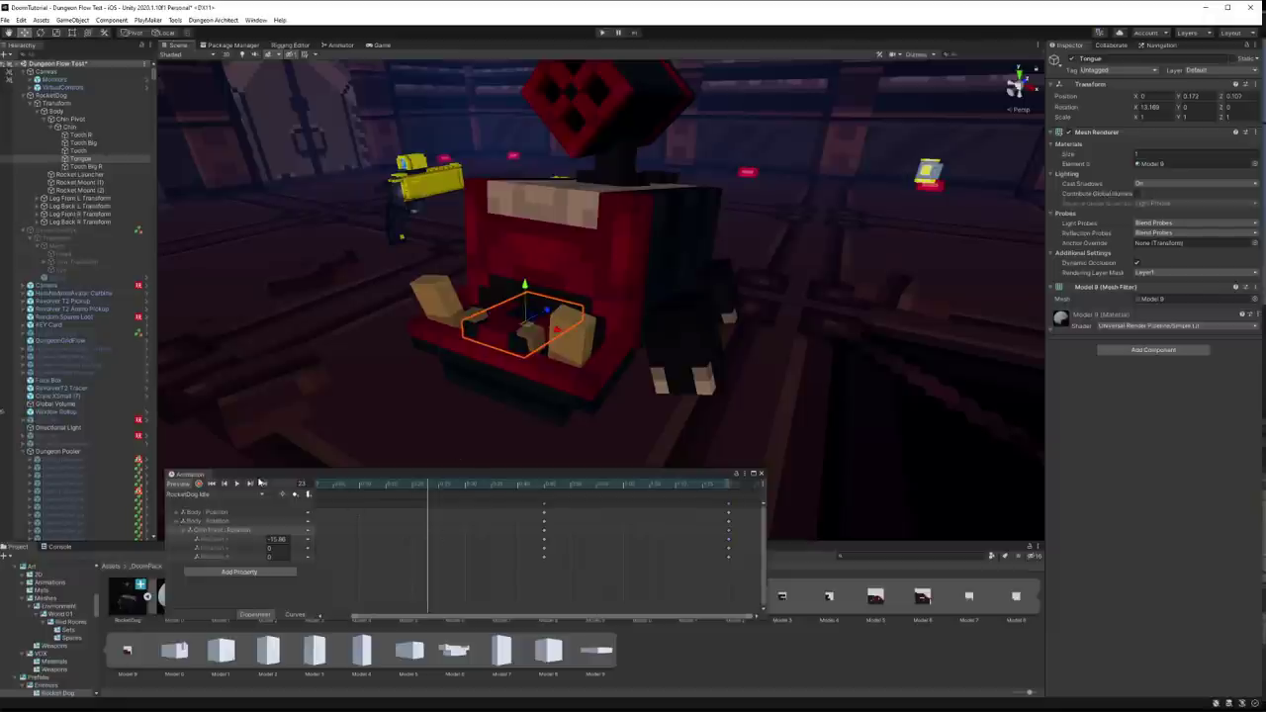
pyautogui.click(197, 482)
pyautogui.press('e')
pyautogui.moveTo(529, 296); pyautogui.dragTo(511, 318)
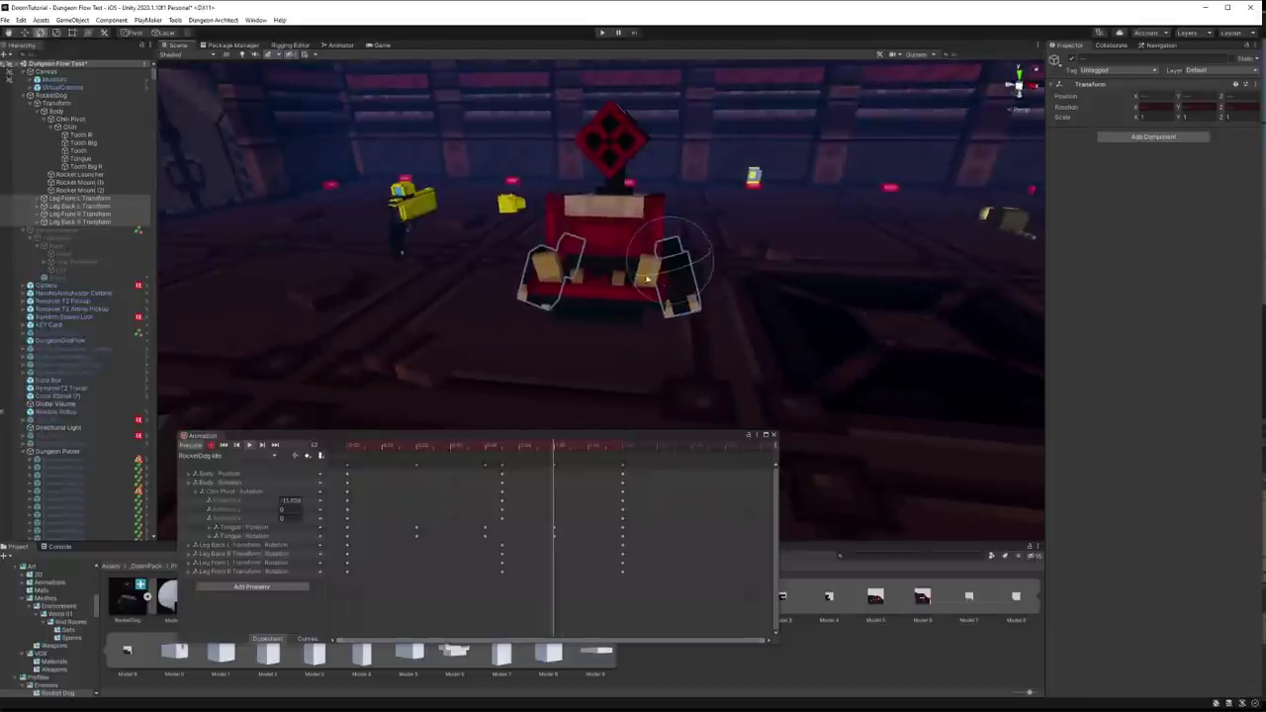
# Step: Orbit the Scene view around the robot to watch the rocket launcher motion
pyautogui.keyDown('alt'); pyautogui.moveTo(540, 320); pyautogui.dragTo(613, 313); pyautogui.keyUp('alt')
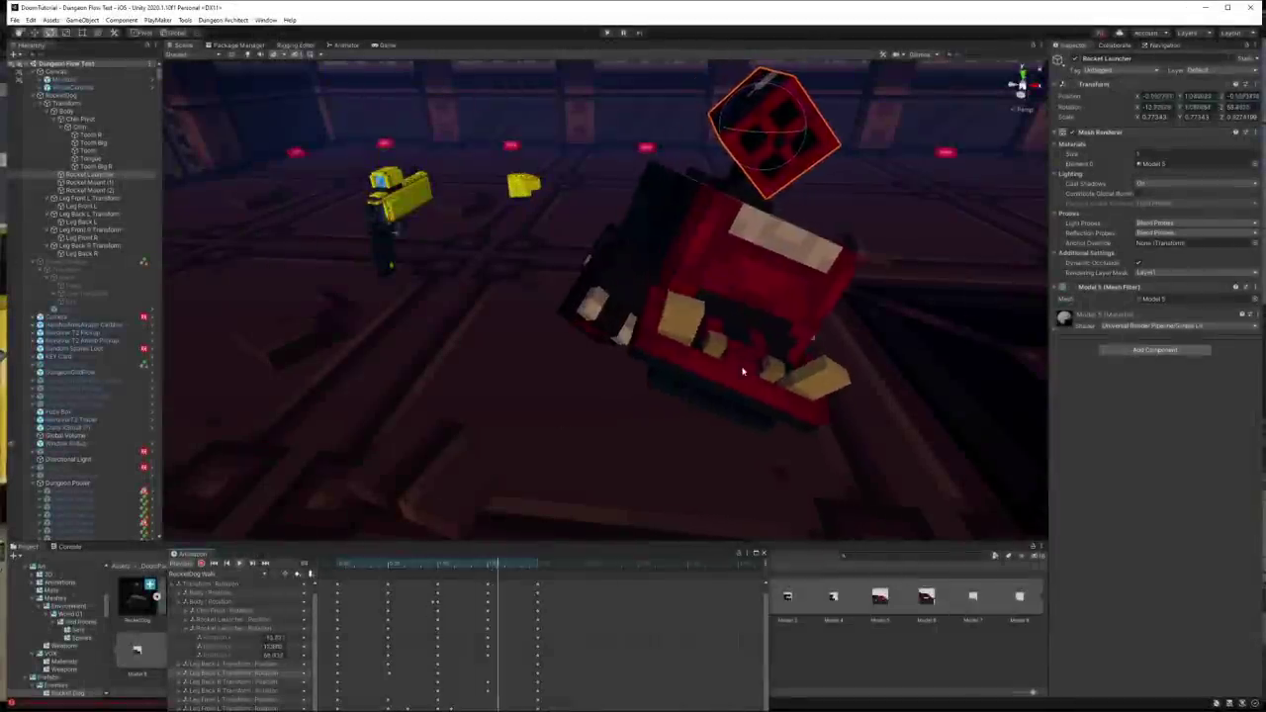
pyautogui.keyDown('alt'); pyautogui.moveTo(733, 348); pyautogui.dragTo(662, 334); pyautogui.keyUp('alt')
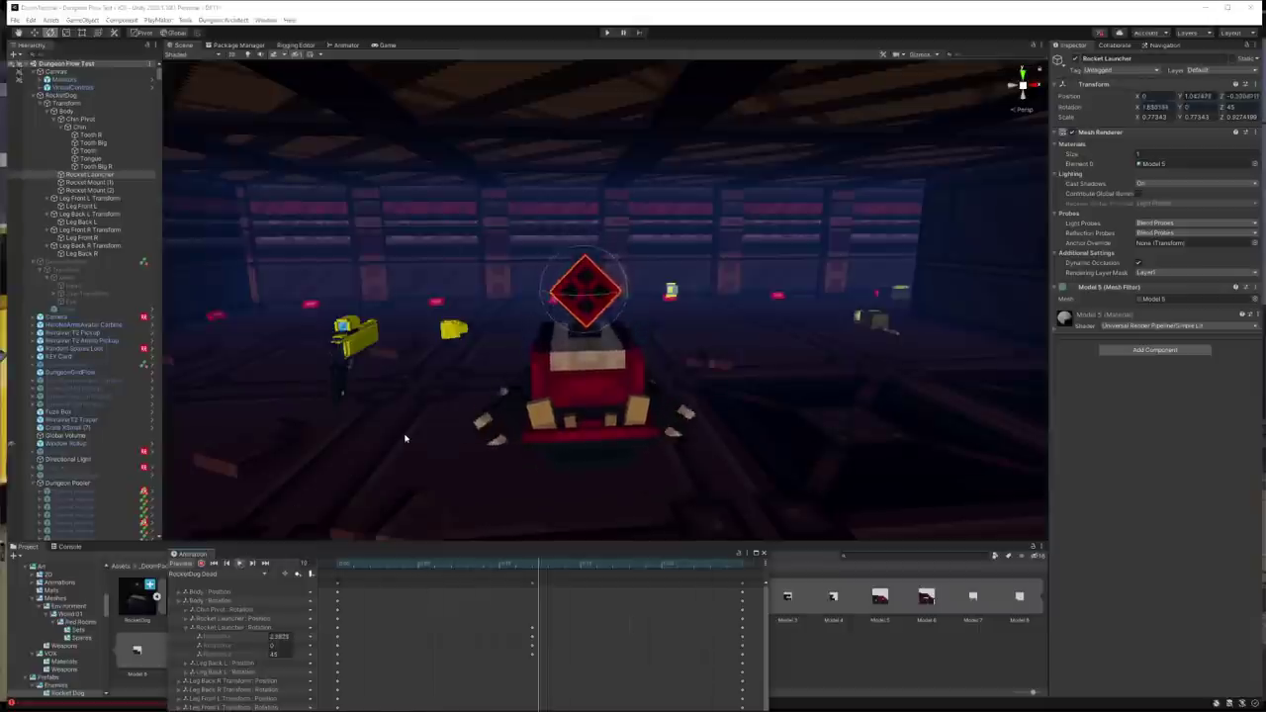
pyautogui.keyDown('alt'); pyautogui.moveTo(405, 438); pyautogui.dragTo(503, 445); pyautogui.keyUp('alt')
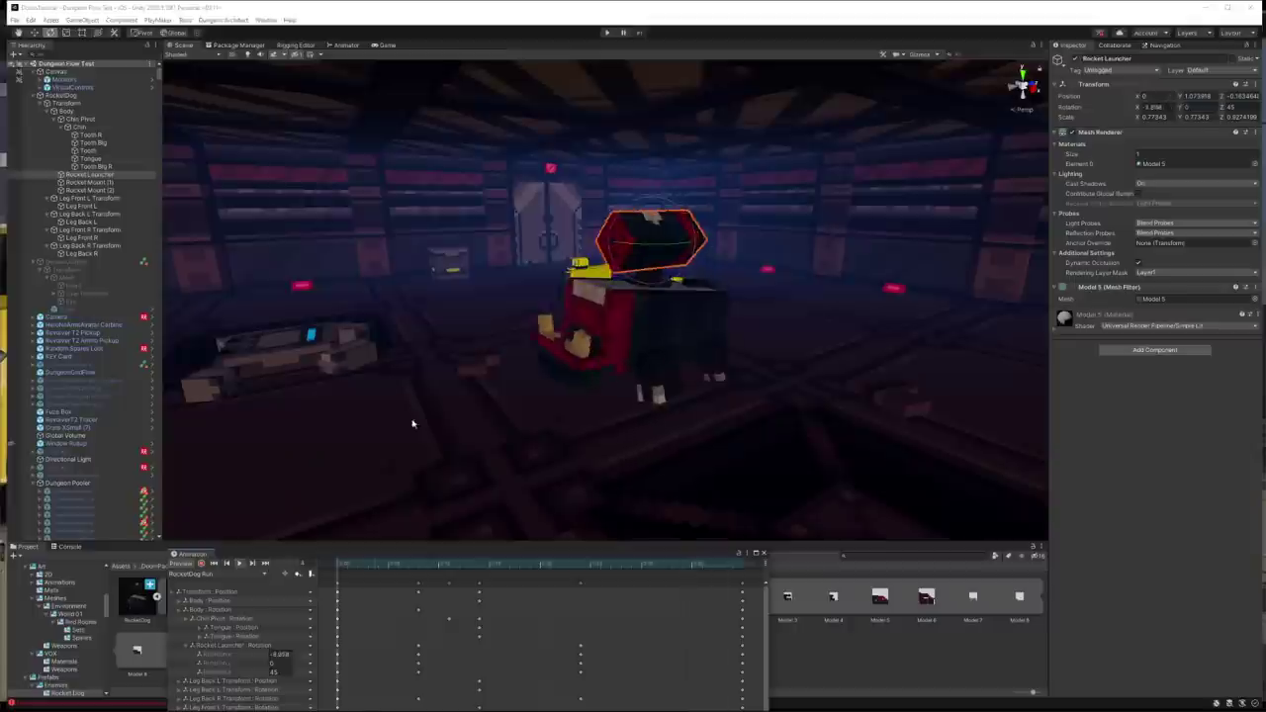
pyautogui.keyDown('alt'); pyautogui.moveTo(412, 421); pyautogui.dragTo(608, 423); pyautogui.keyUp('alt')
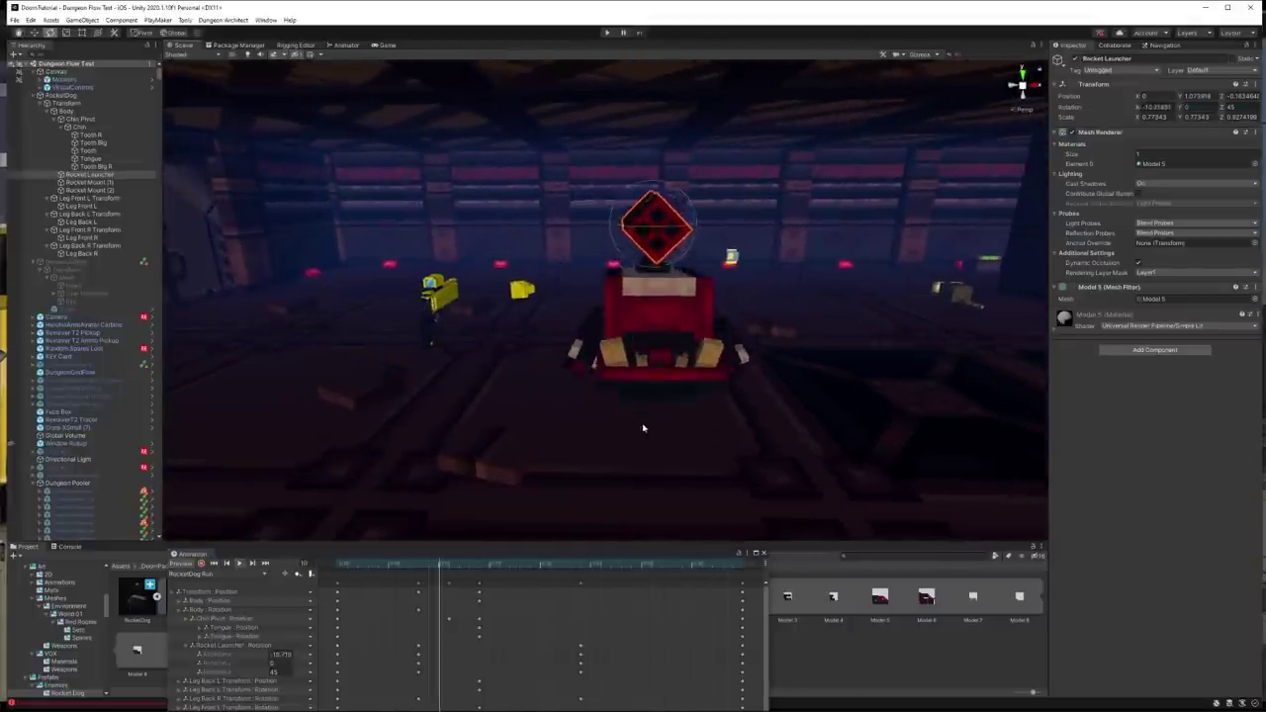
pyautogui.keyDown('alt'); pyautogui.moveTo(681, 409); pyautogui.dragTo(237, 566); pyautogui.keyUp('alt')
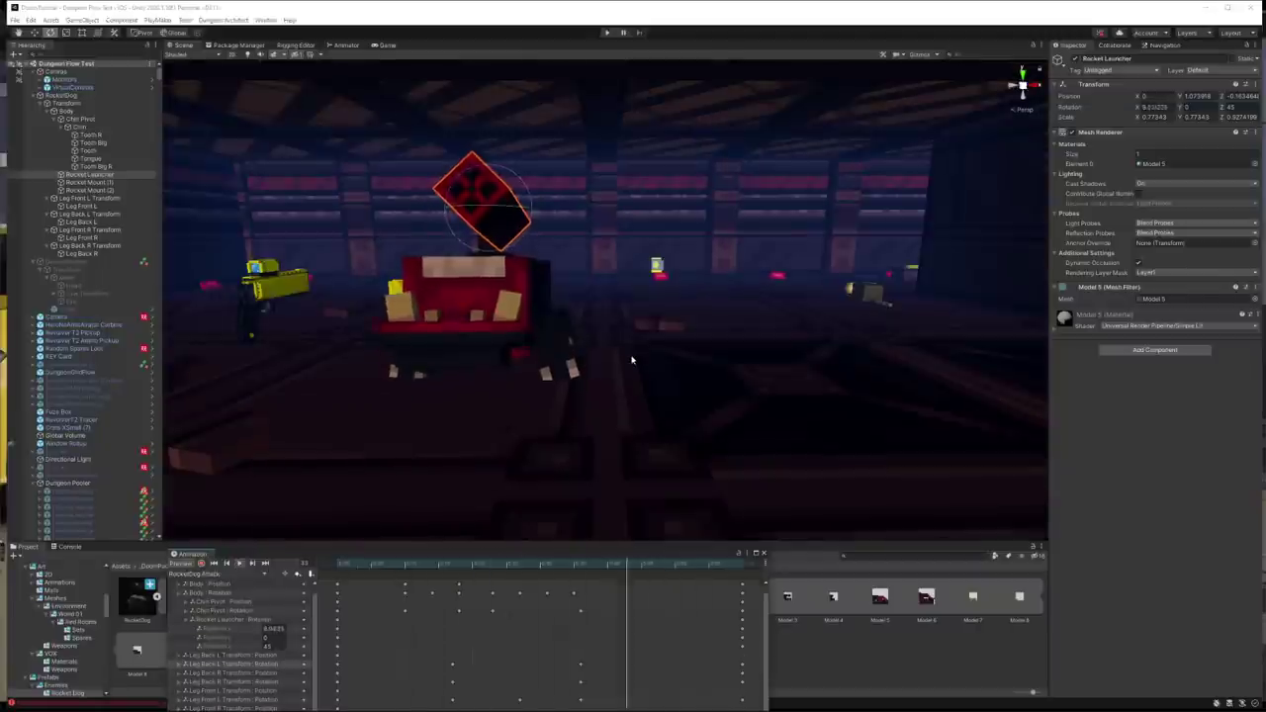
pyautogui.moveTo(631, 360)
pyautogui.keyDown('alt'); pyautogui.mouseDown()
pyautogui.moveTo(557, 375)
pyautogui.moveTo(413, 444)
pyautogui.mouseUp(); pyautogui.keyUp('alt')
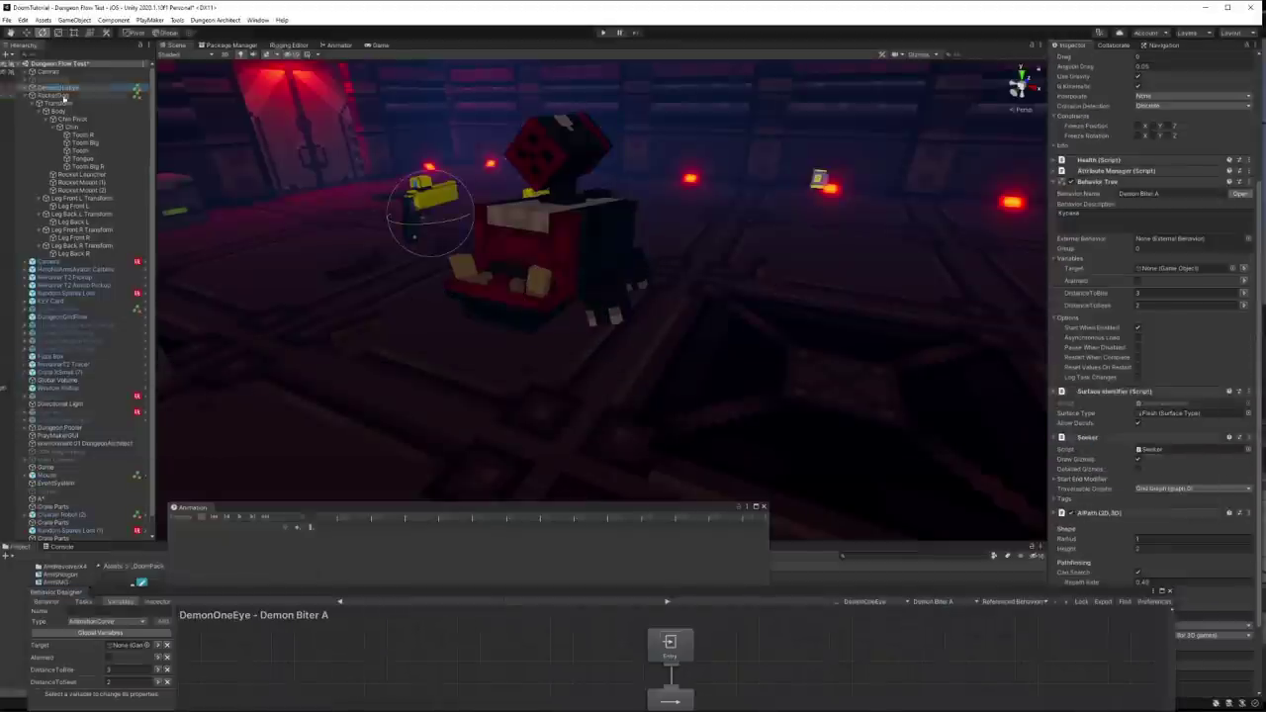
# Step: Compare RocketDog's behavior tree with DemonOneEye's, ending on RocketDog's tree in Behavior Designer
pyautogui.click(61, 95)
pyautogui.click(59, 88)
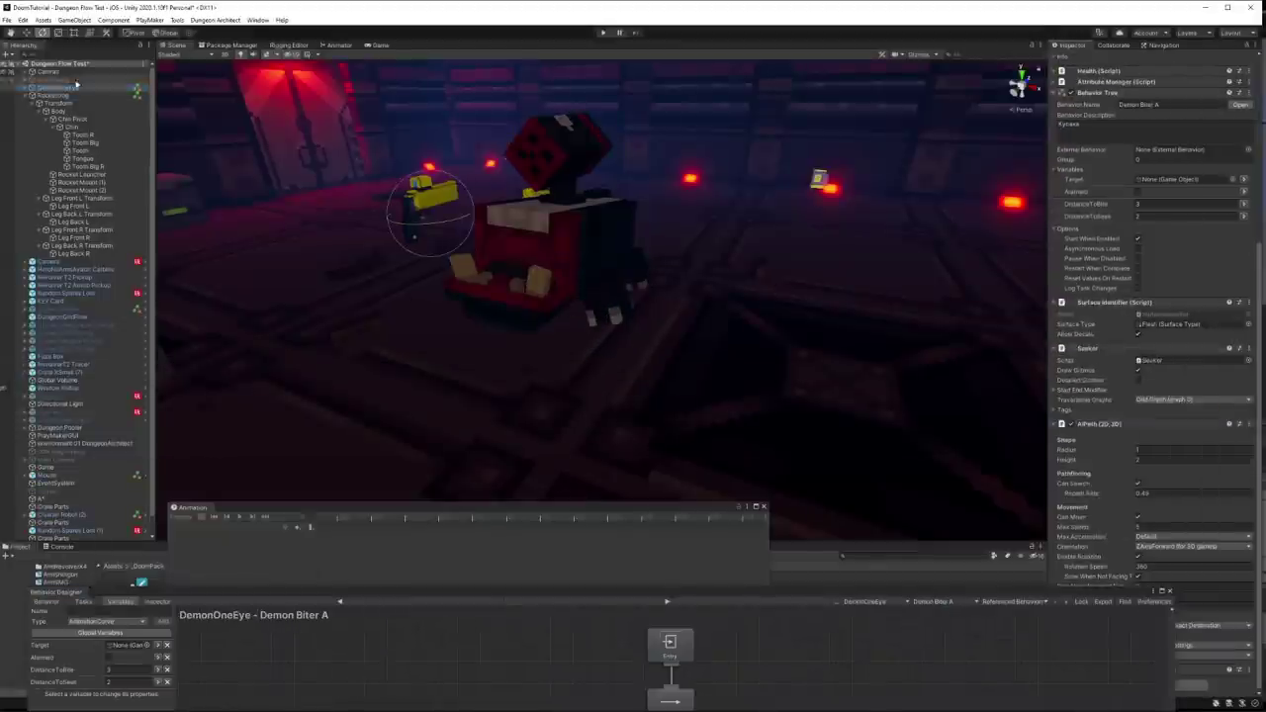
pyautogui.click(61, 94)
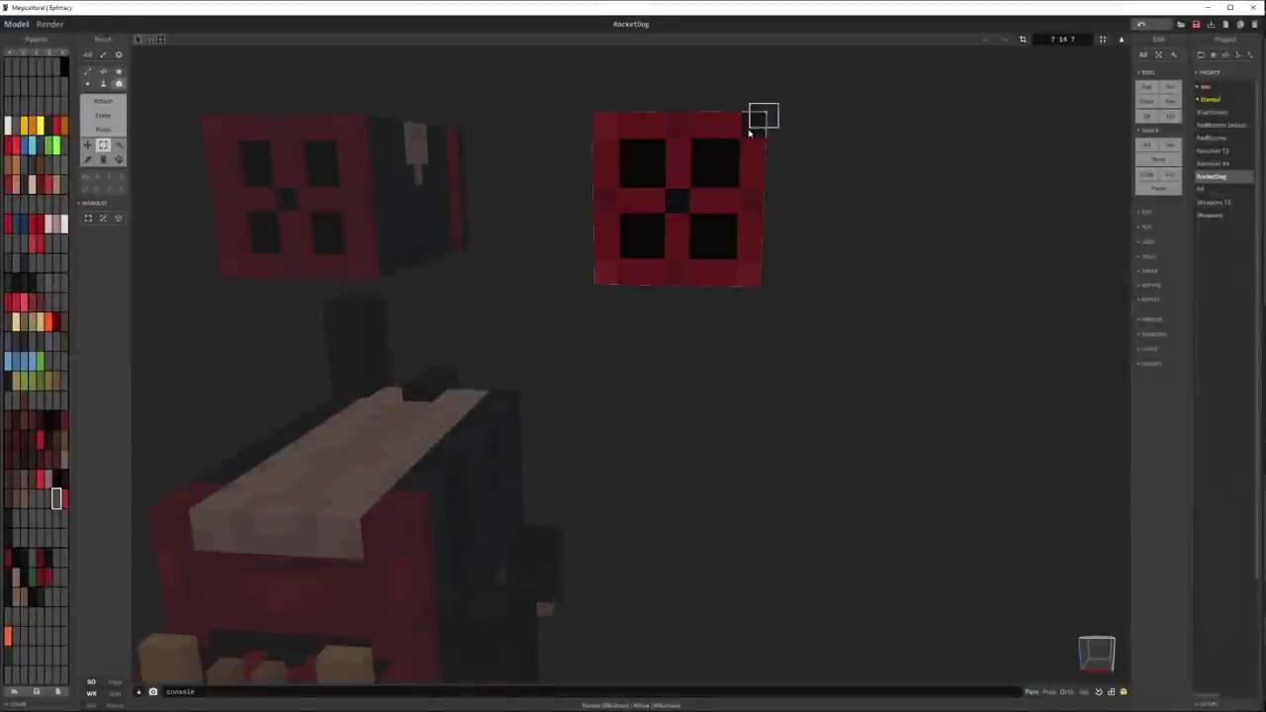
# Step: Create a new empty voxel model beside RocketDog
pyautogui.moveTo(748, 131); pyautogui.dragTo(593, 405, button='right')
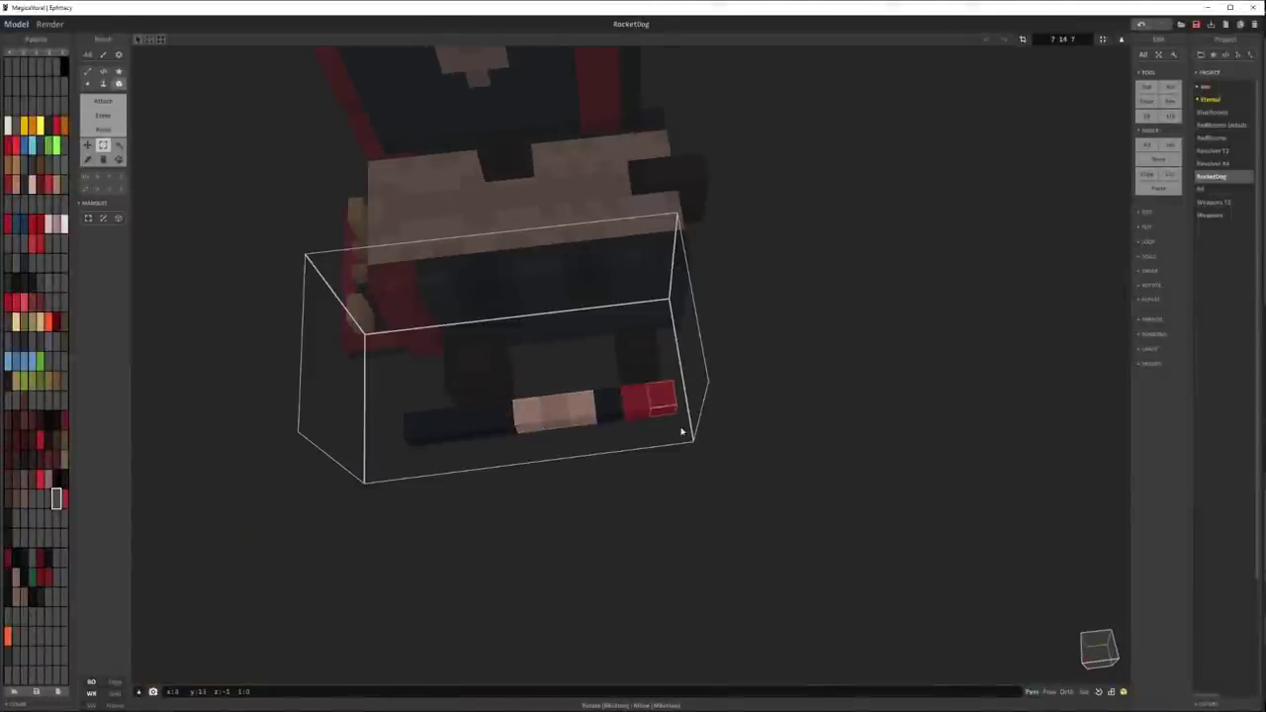
pyautogui.moveTo(492, 461)
pyautogui.mouseDown(button='right')
pyautogui.moveTo(593, 411)
pyautogui.moveTo(661, 198)
pyautogui.moveTo(615, 267)
pyautogui.mouseUp(button='right')
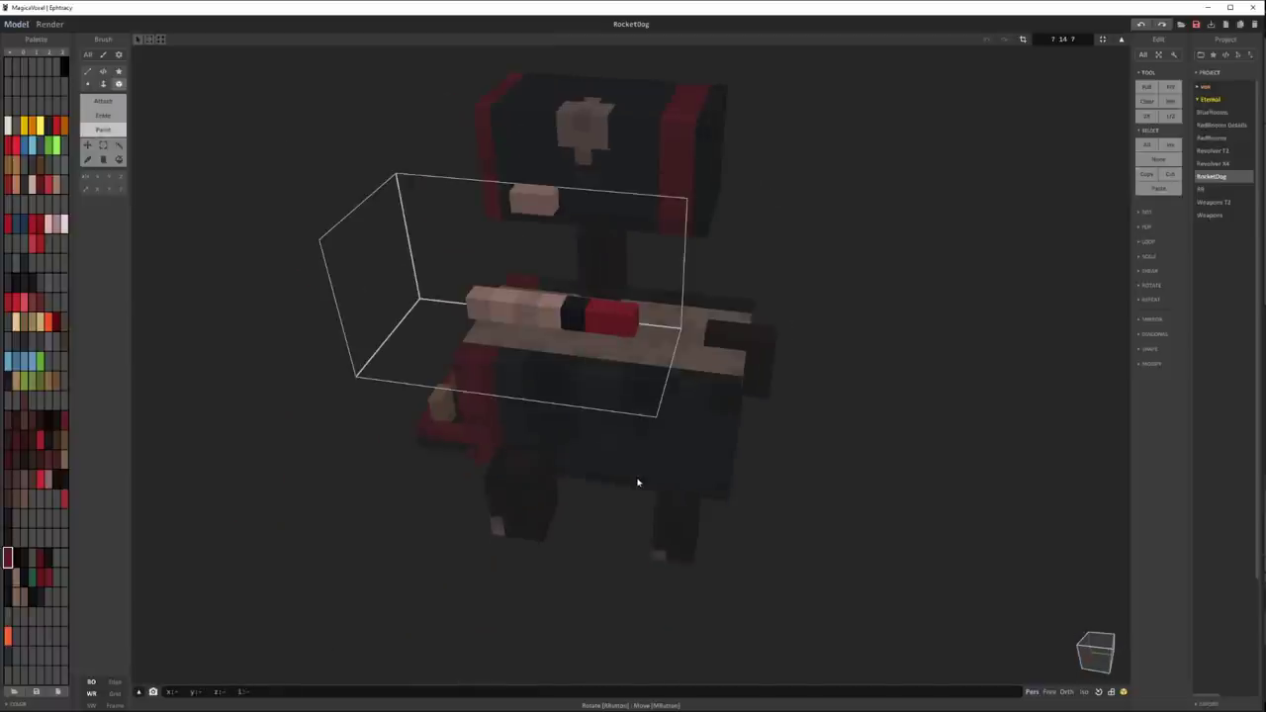
pyautogui.press('Tab')
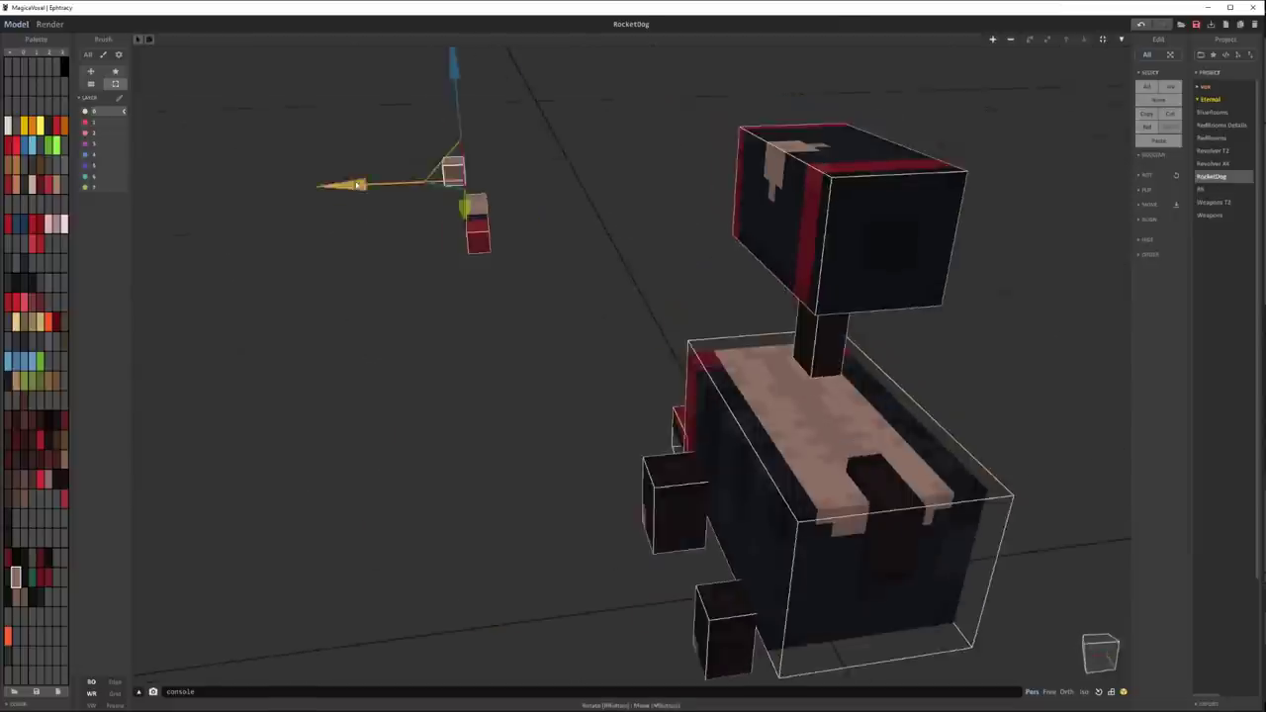
pyautogui.click(1135, 23)
pyautogui.click(418, 314)
pyautogui.moveTo(419, 314); pyautogui.dragTo(327, 338, button='right')
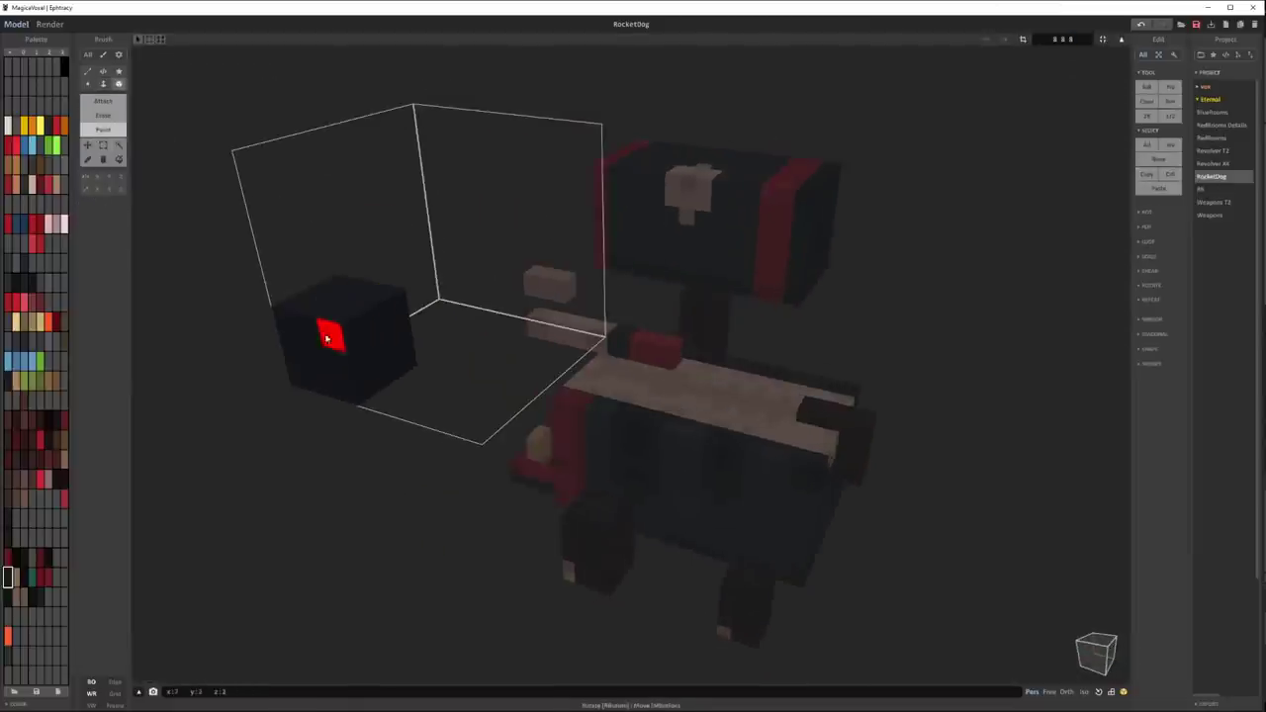
pyautogui.moveTo(281, 391)
pyautogui.mouseDown(button='right')
pyautogui.moveTo(751, 429)
pyautogui.moveTo(418, 345)
pyautogui.moveTo(442, 335)
pyautogui.mouseUp(button='right')
# Step: Add yellow voxels to the new model and extend them into a rocket body
pyautogui.press('Tab')
pyautogui.click(353, 303)
pyautogui.press('Tab')
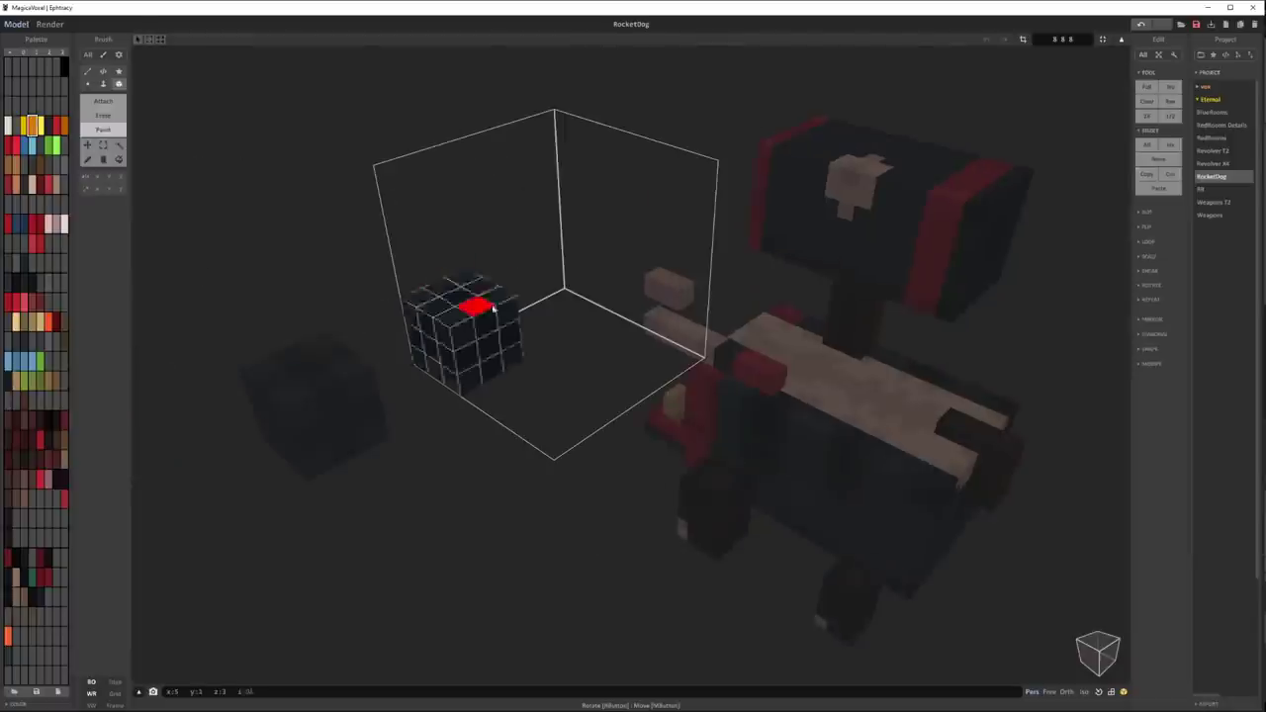
pyautogui.moveTo(471, 282)
pyautogui.mouseDown(button='right')
pyautogui.moveTo(305, 370)
pyautogui.moveTo(690, 383)
pyautogui.mouseUp(button='right')
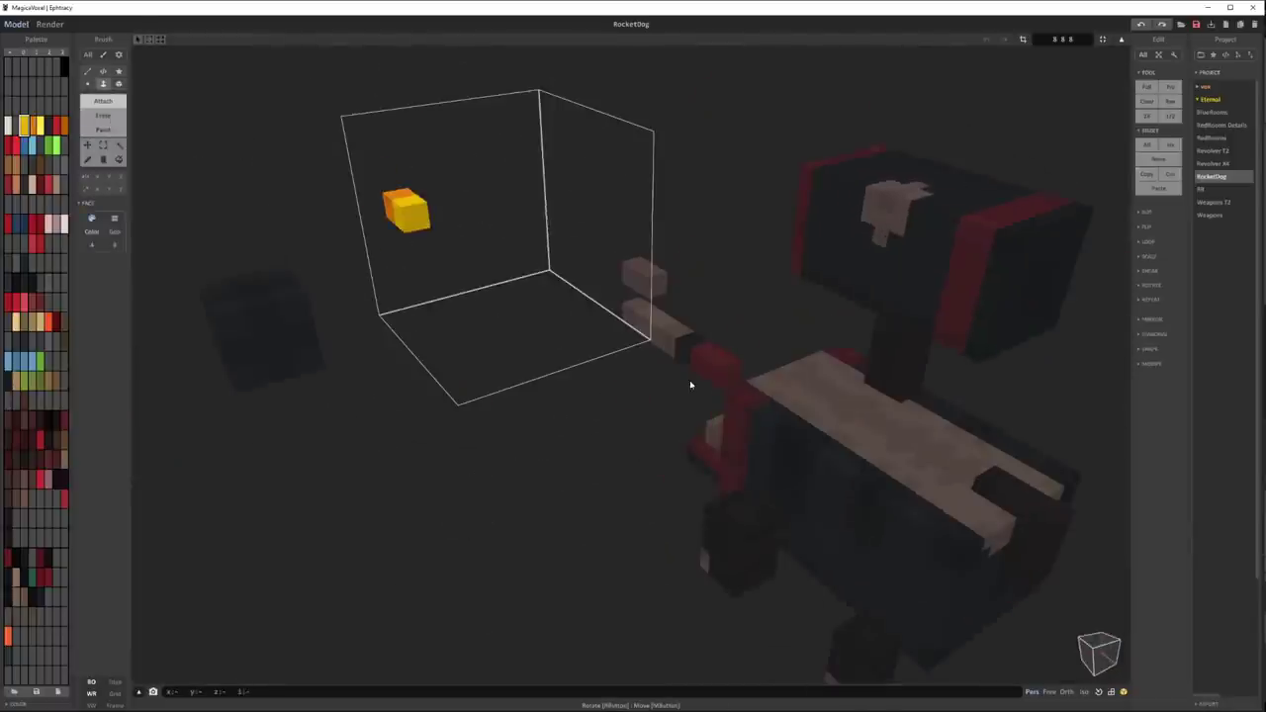
pyautogui.moveTo(751, 108); pyautogui.dragTo(416, 178, button='right')
pyautogui.click(377, 175)
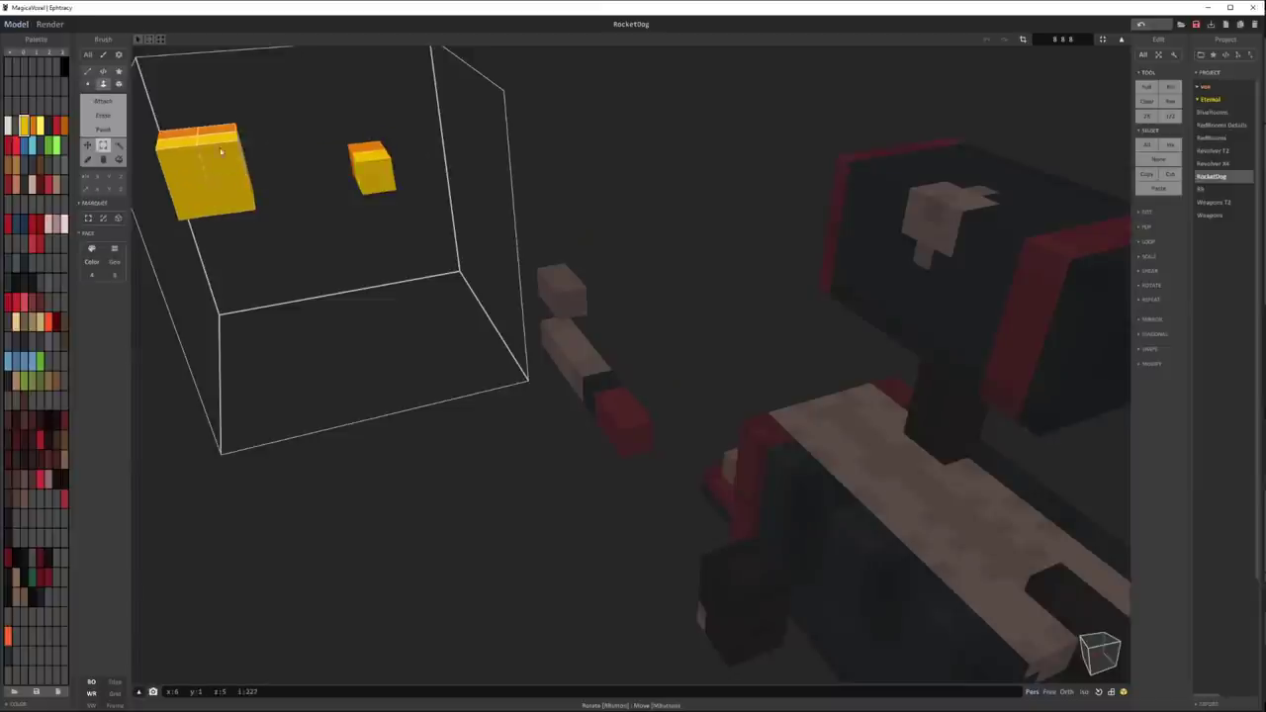
pyautogui.moveTo(289, 183)
pyautogui.mouseDown(button='right')
pyautogui.moveTo(692, 297)
pyautogui.moveTo(297, 277)
pyautogui.mouseUp(button='right')
pyautogui.moveTo(287, 287); pyautogui.dragTo(485, 360)
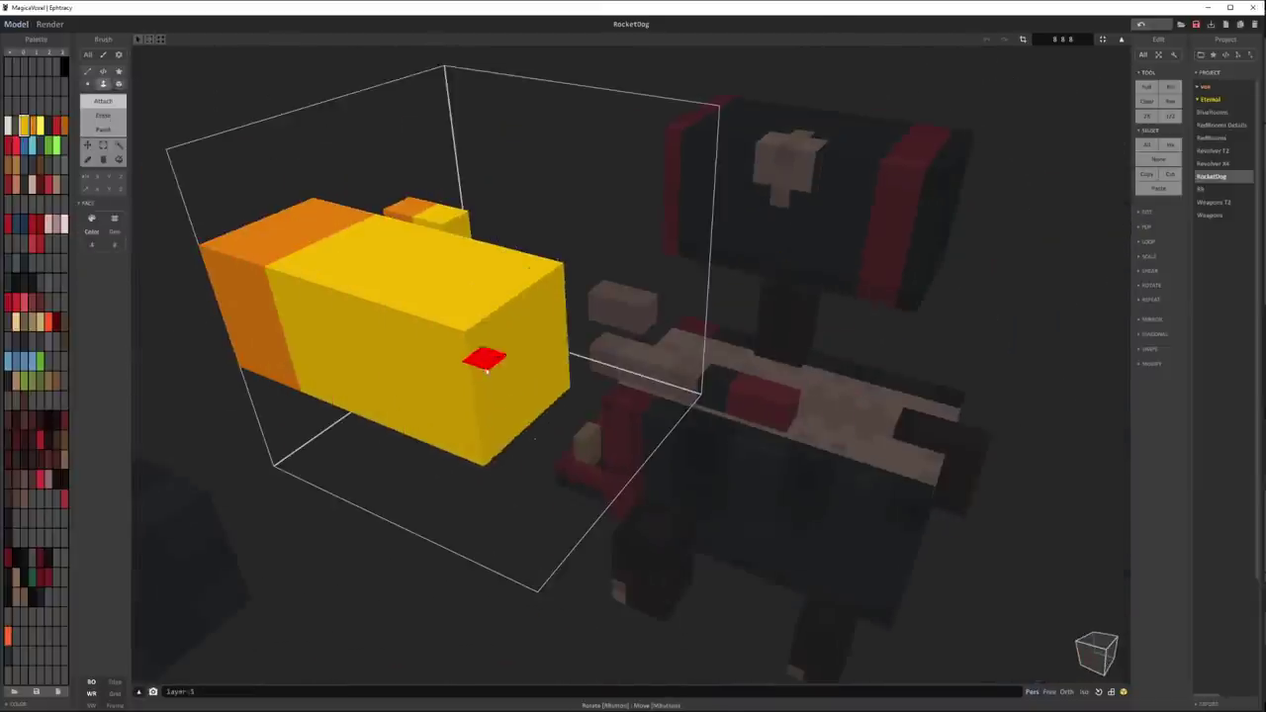
pyautogui.moveTo(575, 400); pyautogui.dragTo(510, 361, button='right')
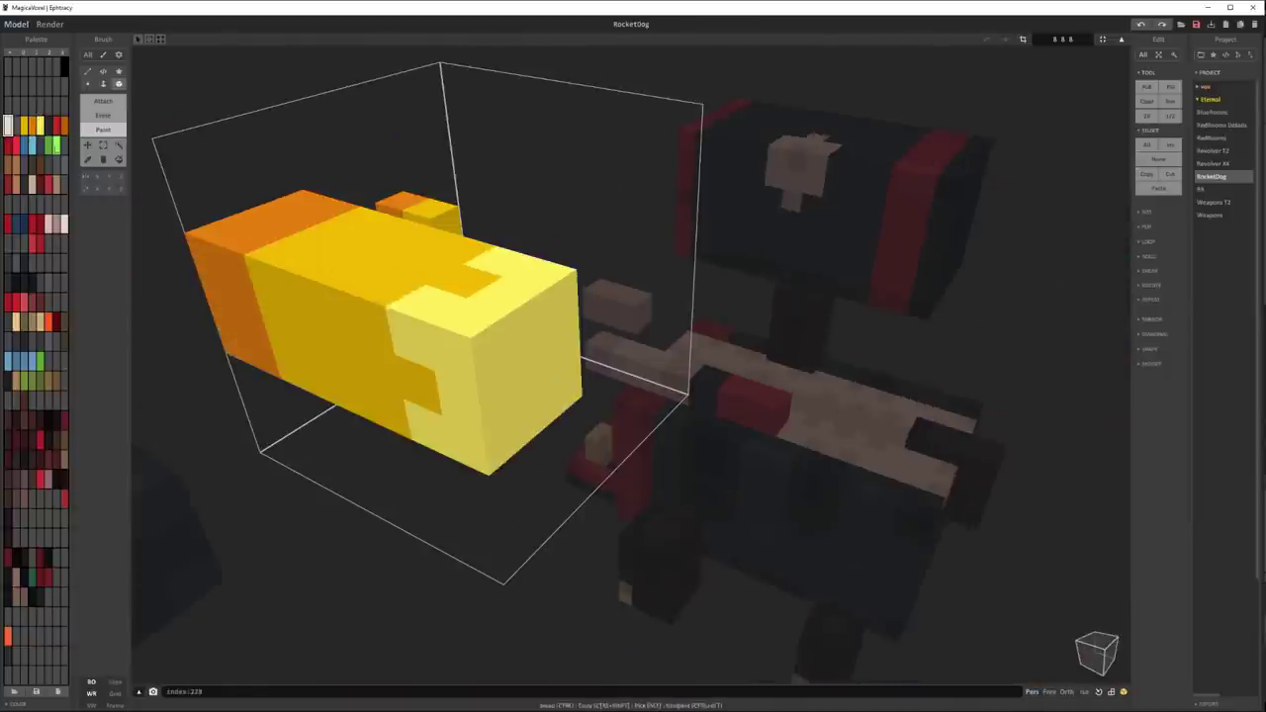
# Step: Return to the world view, save the scene as 'Projectiles', and open the small dark model
pyautogui.press('Tab')
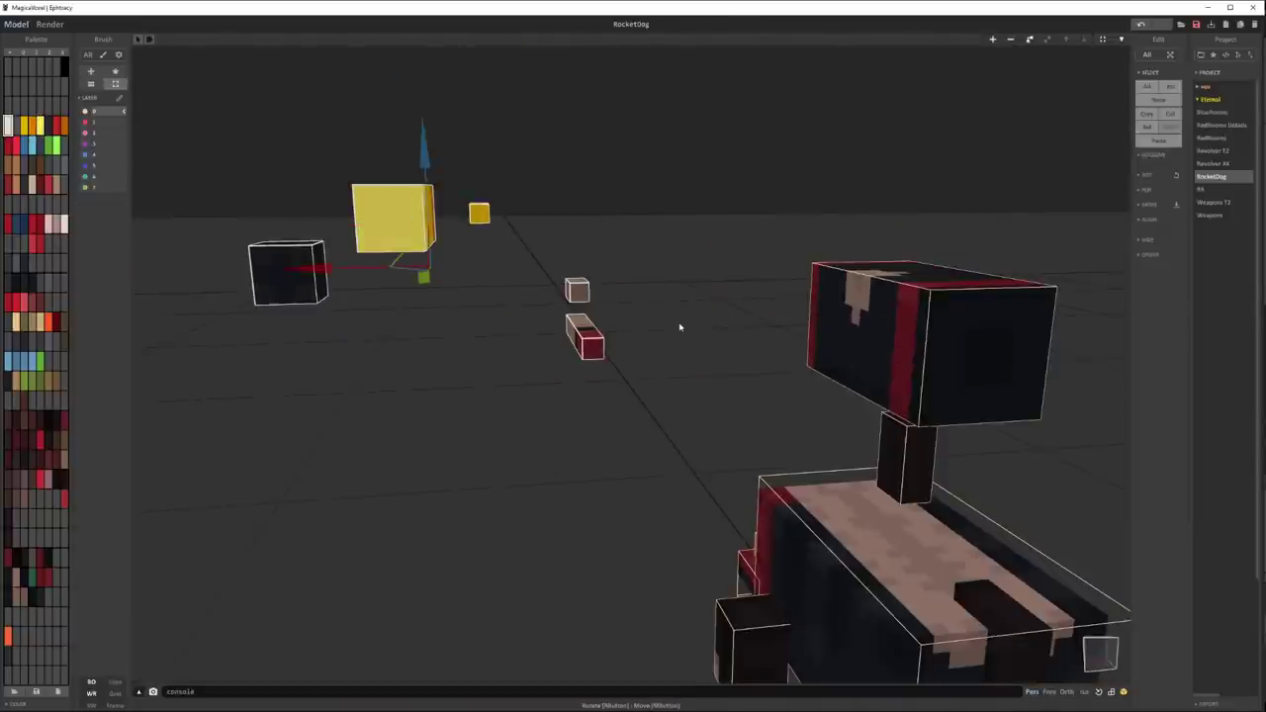
pyautogui.hotkey('ctrl', 'shift', 's')
pyautogui.press('Return')
pyautogui.press('Tab')
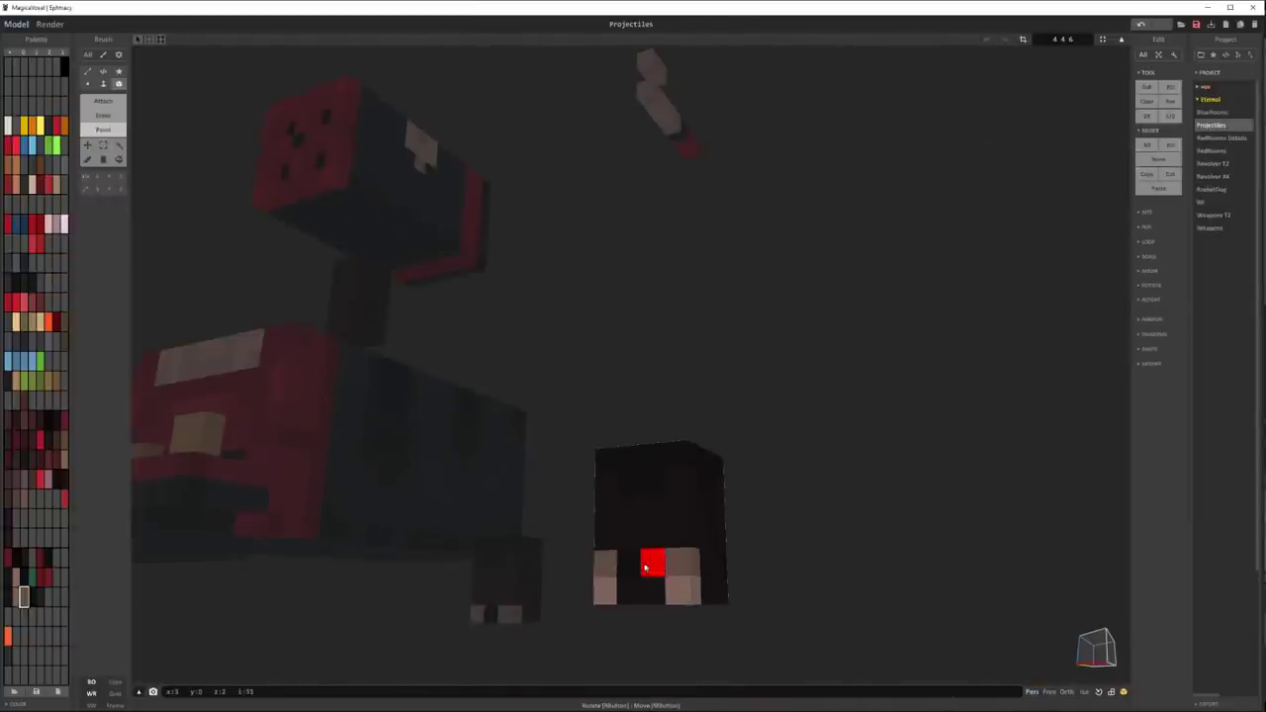
pyautogui.moveTo(645, 567)
pyautogui.mouseDown(button='right')
pyautogui.moveTo(704, 591)
pyautogui.moveTo(546, 545)
pyautogui.moveTo(636, 528)
pyautogui.mouseUp(button='right')
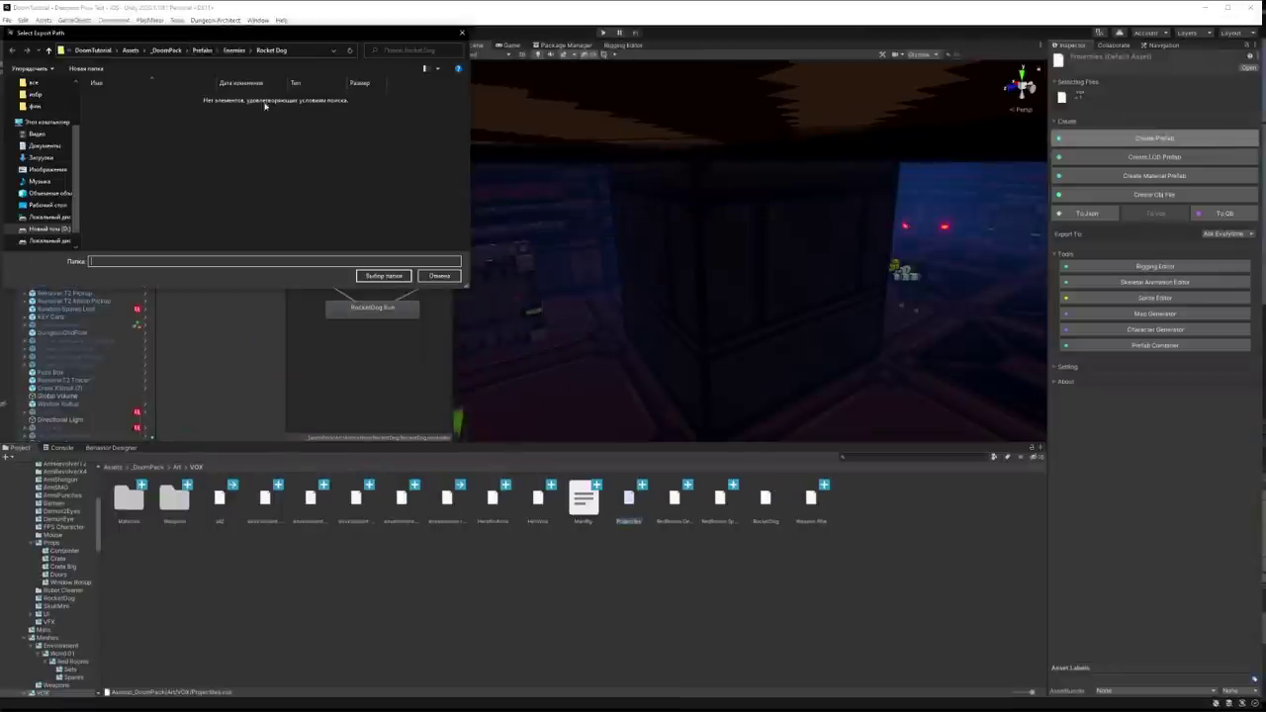
# Step: Export the voxel models to the chosen folder and convert their magenta materials to the render pipeline
pyautogui.click(383, 275)
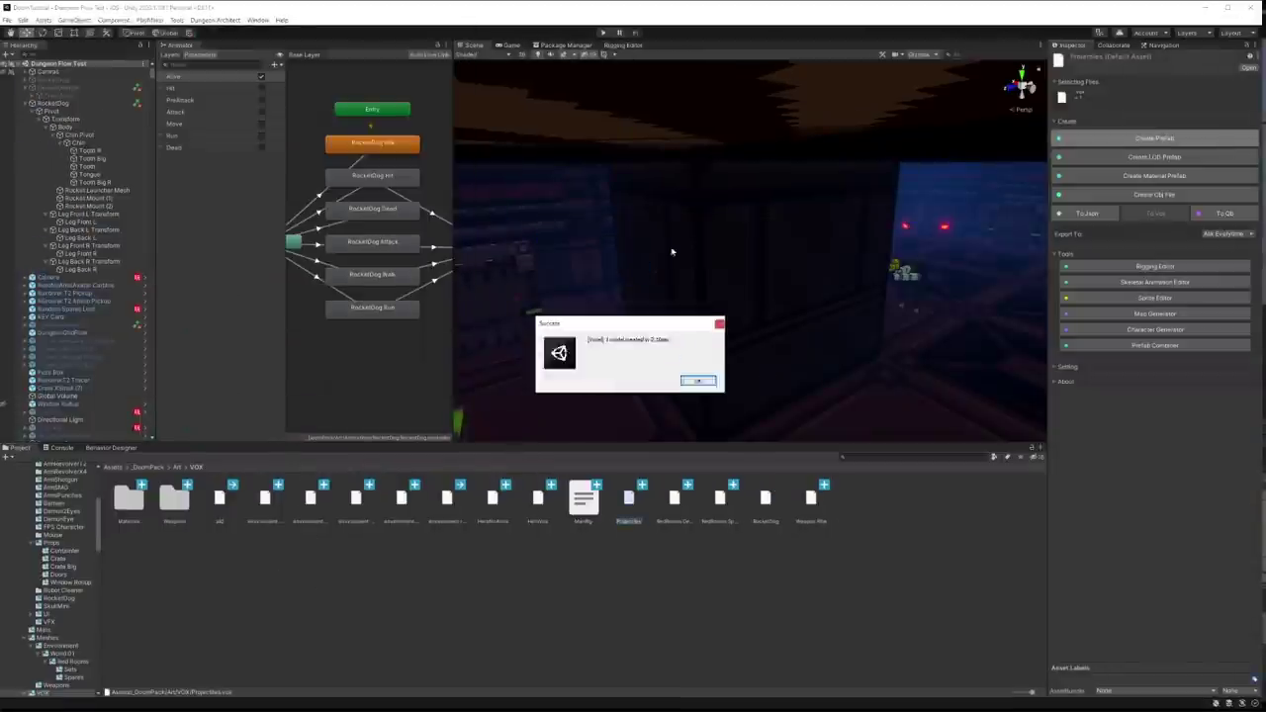
pyautogui.press('Return')
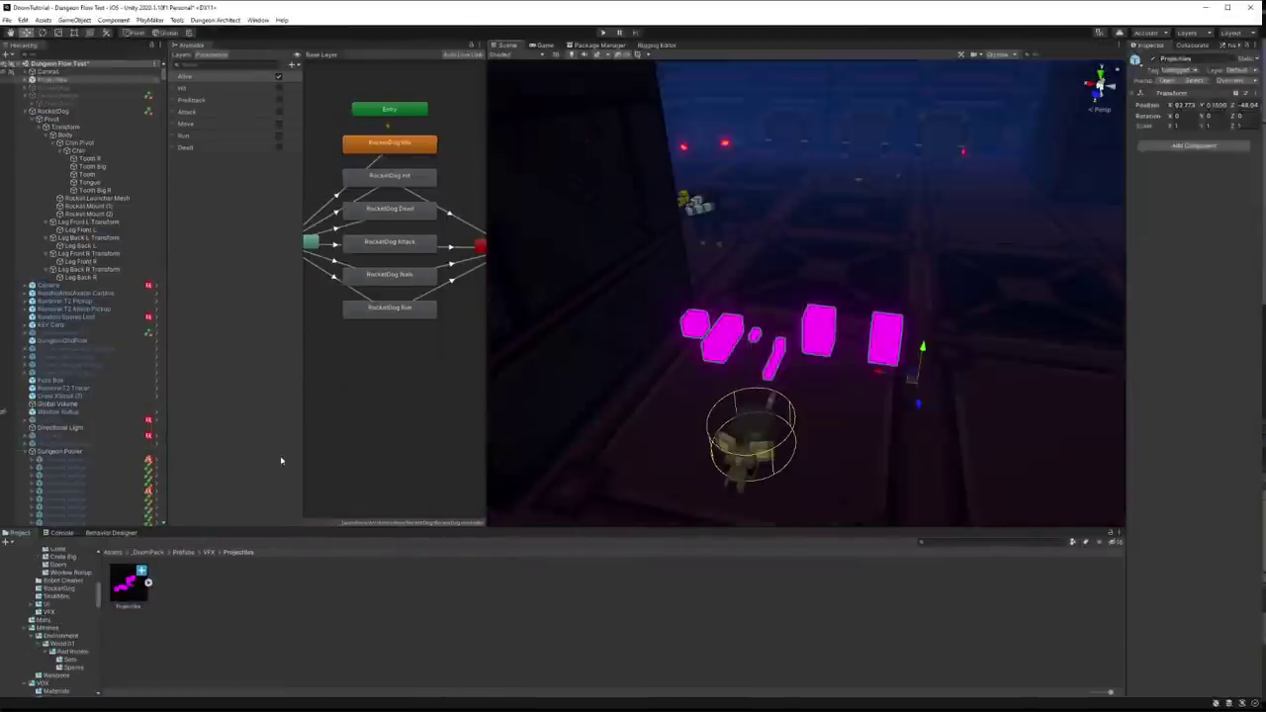
pyautogui.click(22, 20)
pyautogui.click(105, 353)
pyautogui.click(656, 376)
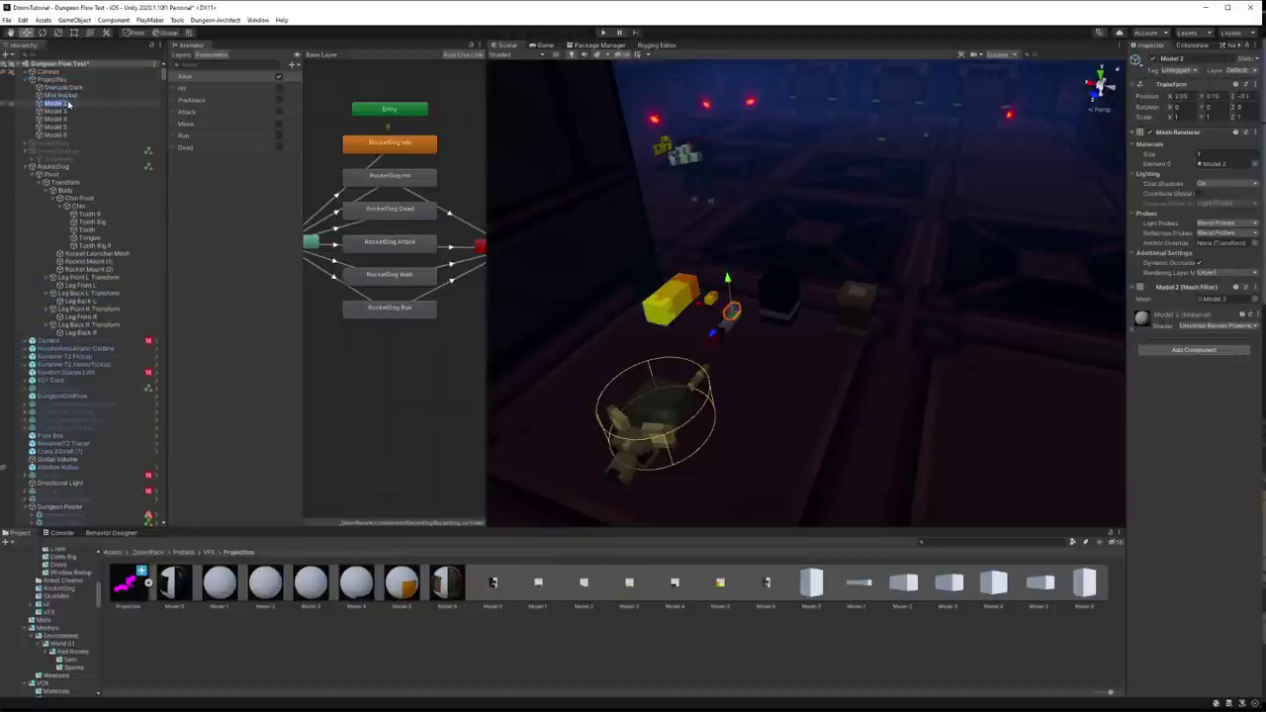
# Step: Duplicate Model 2, preview the Skull trail particle on Model 3, and start Play mode
pyautogui.doubleClick(54, 102)
pyautogui.hotkey('ctrl', 'd')
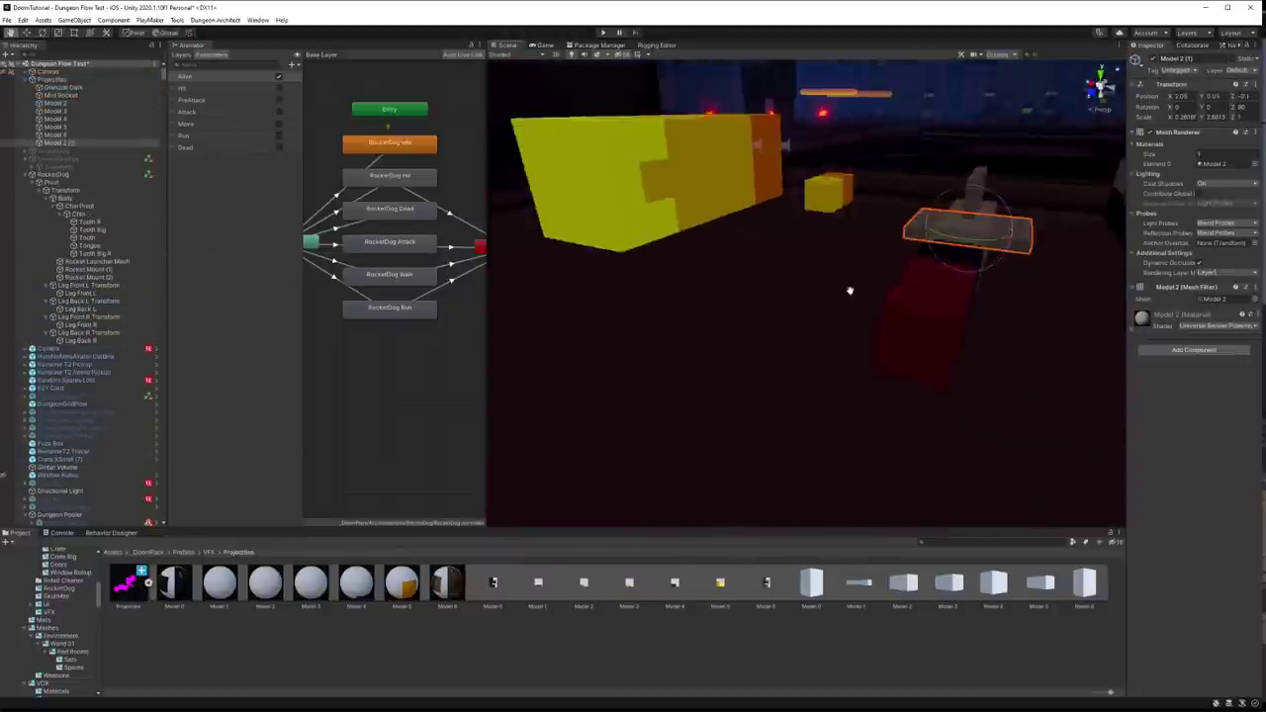
pyautogui.keyDown('alt'); pyautogui.moveTo(848, 291); pyautogui.dragTo(834, 263); pyautogui.keyUp('alt')
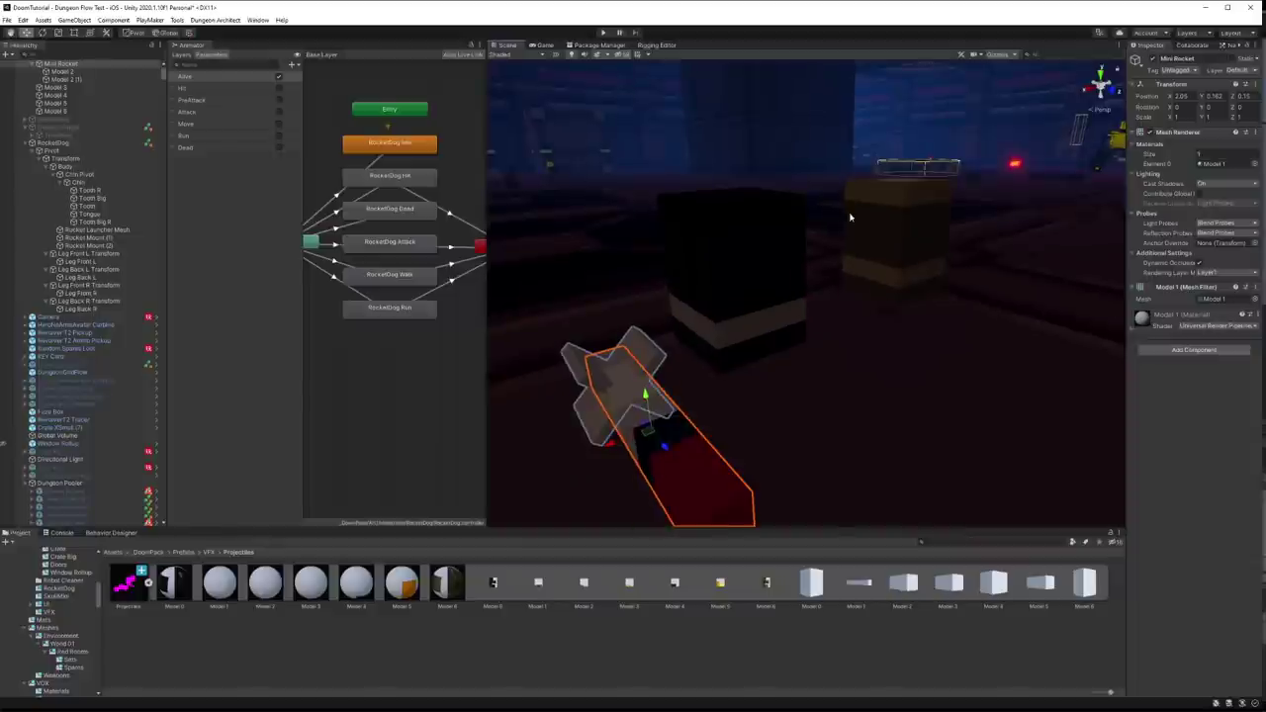
pyautogui.doubleClick(80, 88)
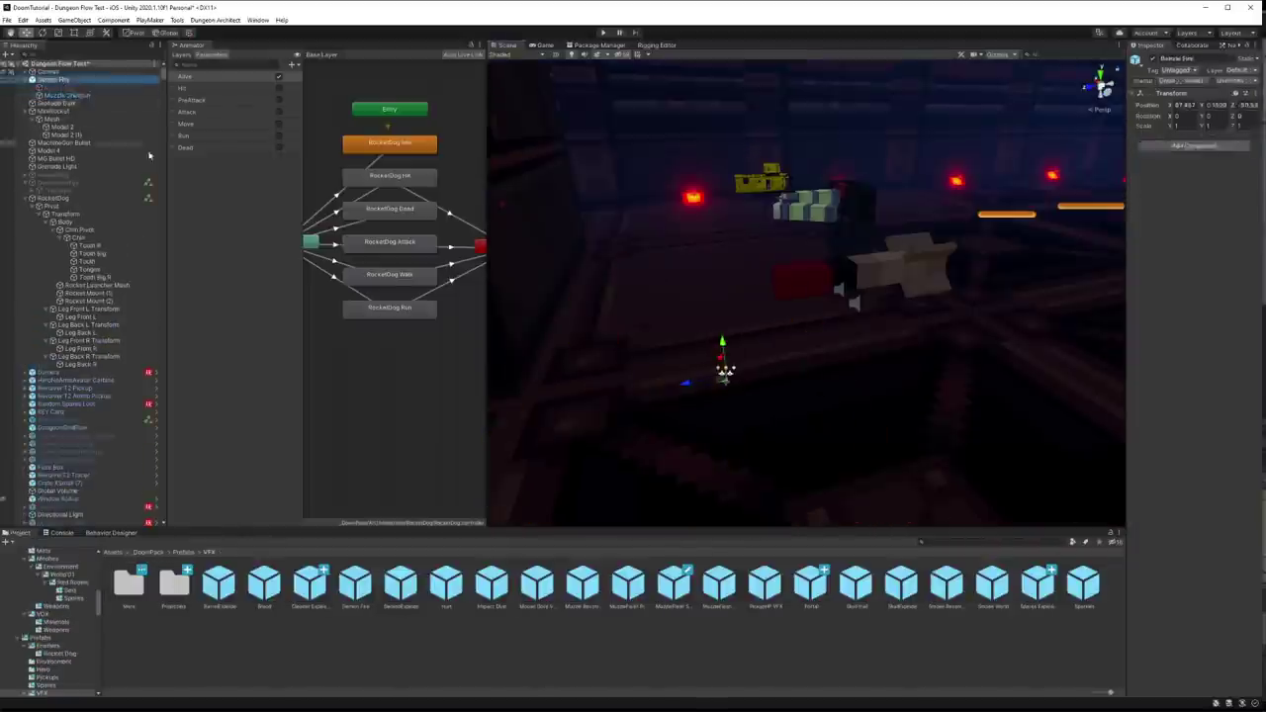
pyautogui.click(695, 392)
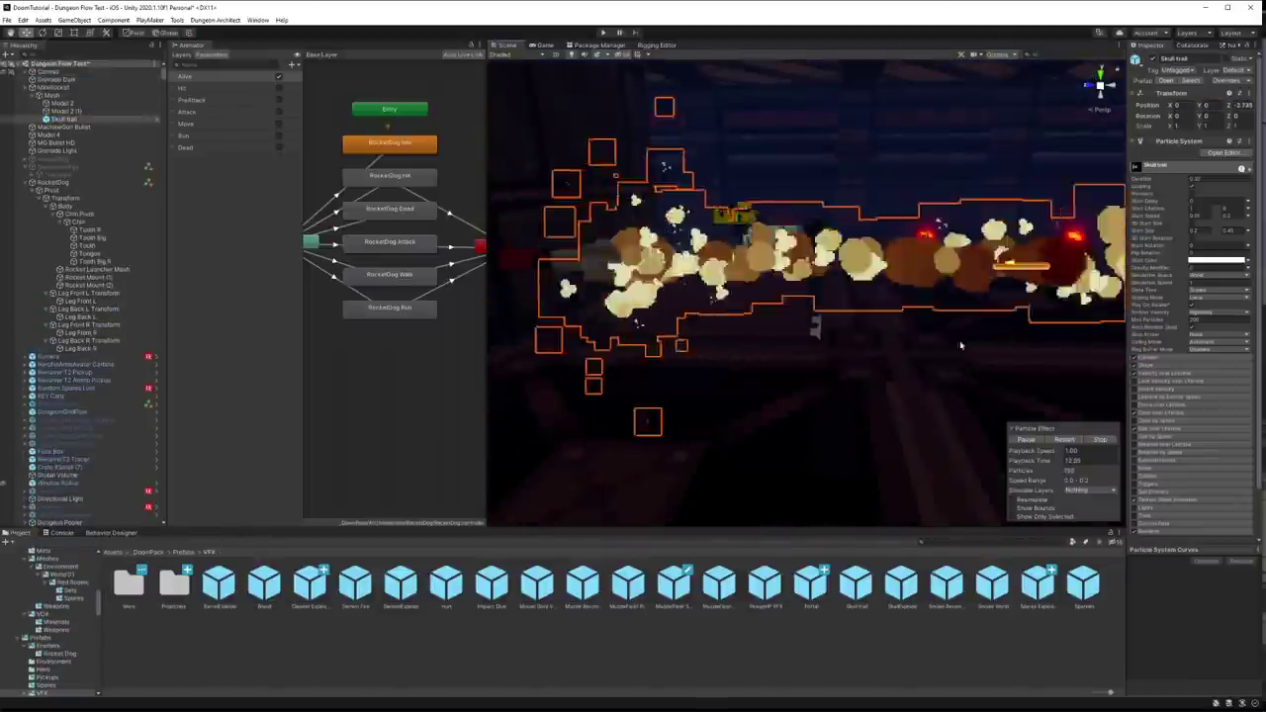
pyautogui.hotkey('ctrl', 'p')
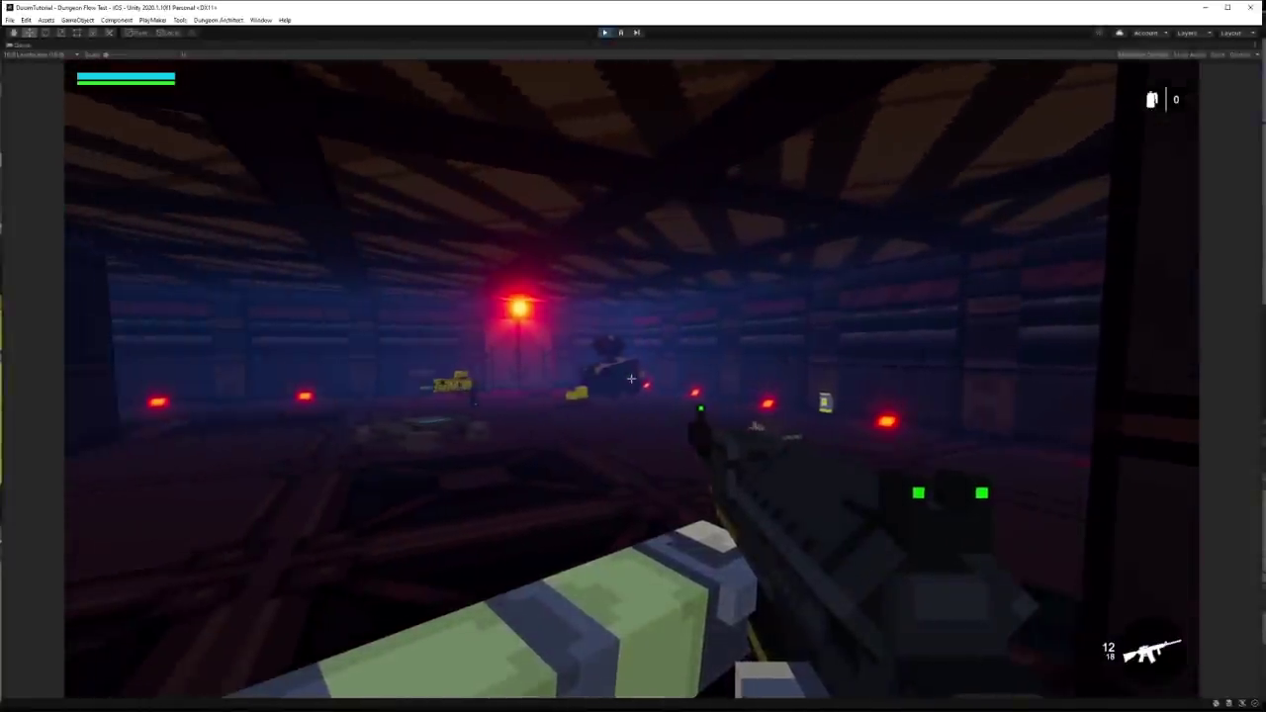
# Step: Advance on the RocketDog enemy while firing the rifle at it repeatedly
pyautogui.click(630, 378)
pyautogui.press('w')
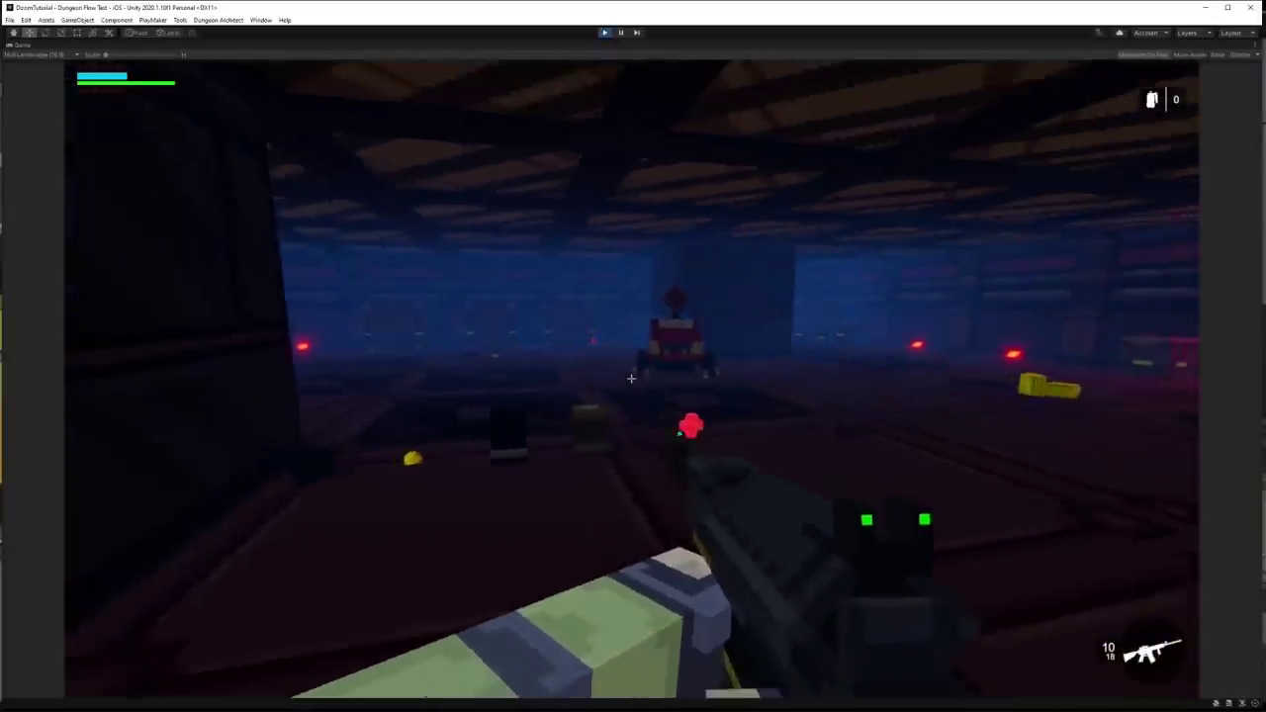
pyautogui.click(630, 378)
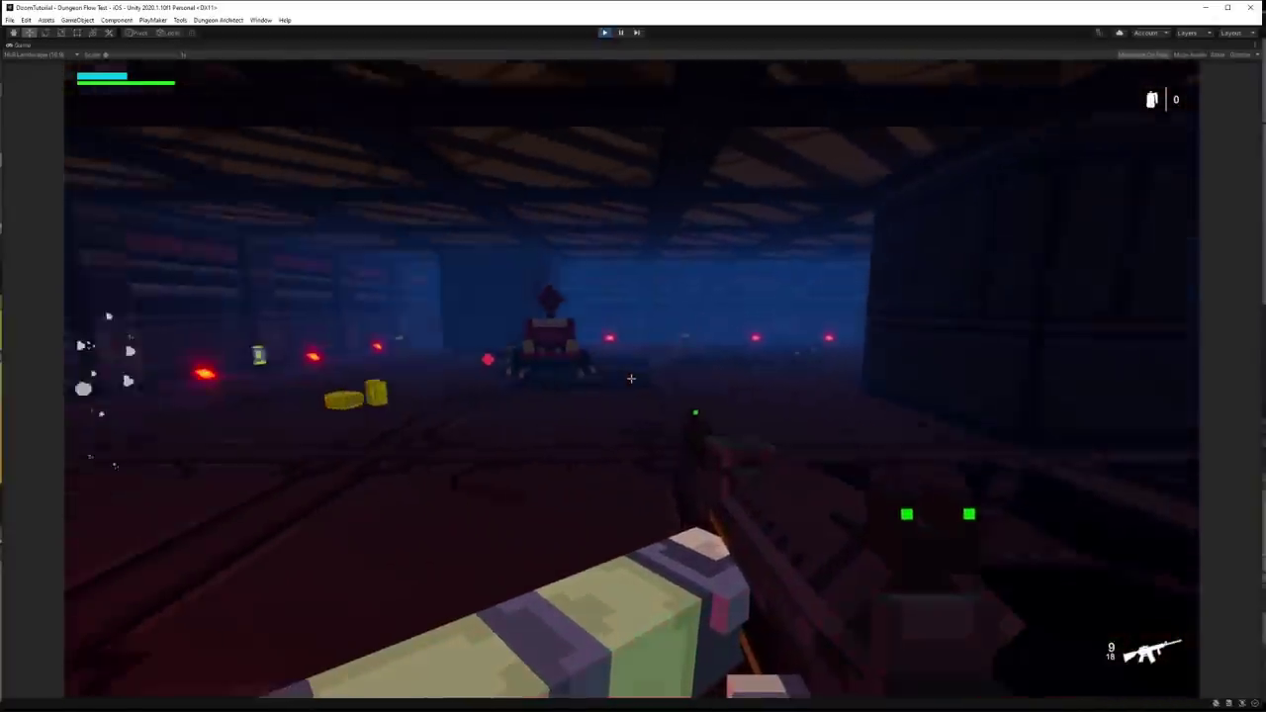
pyautogui.click(630, 378)
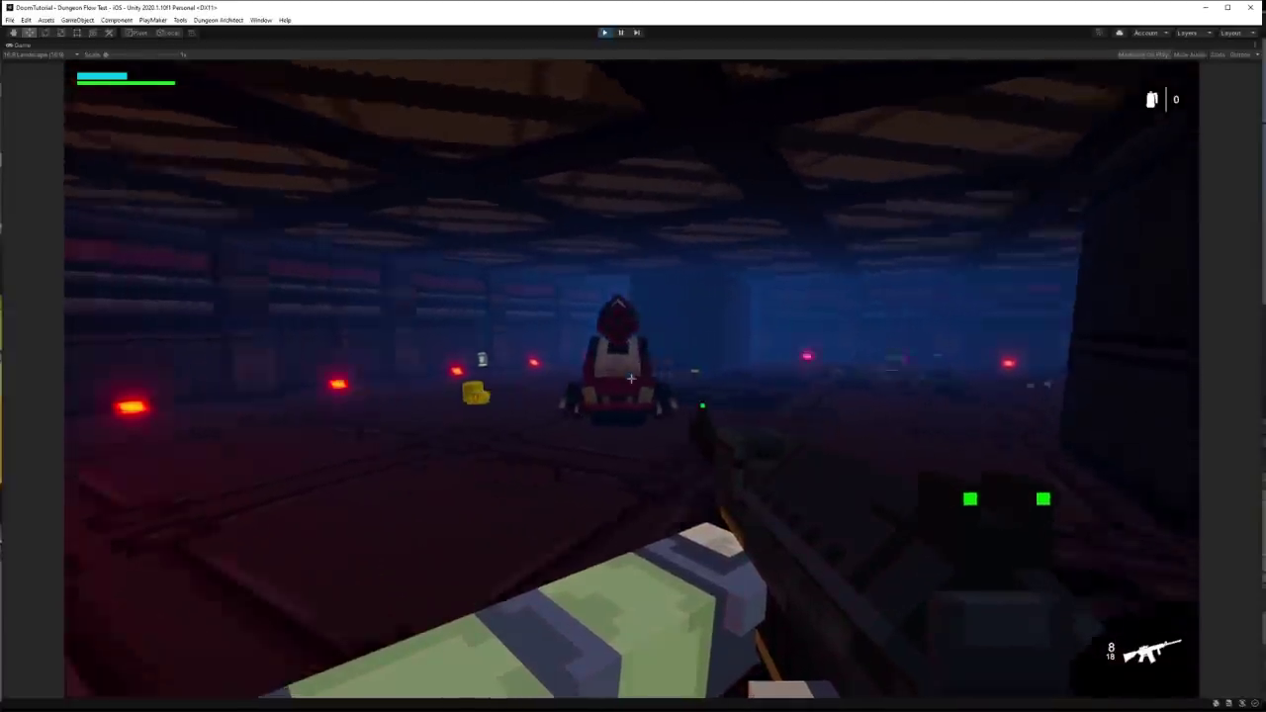
pyautogui.click(630, 378)
pyautogui.click(630, 377)
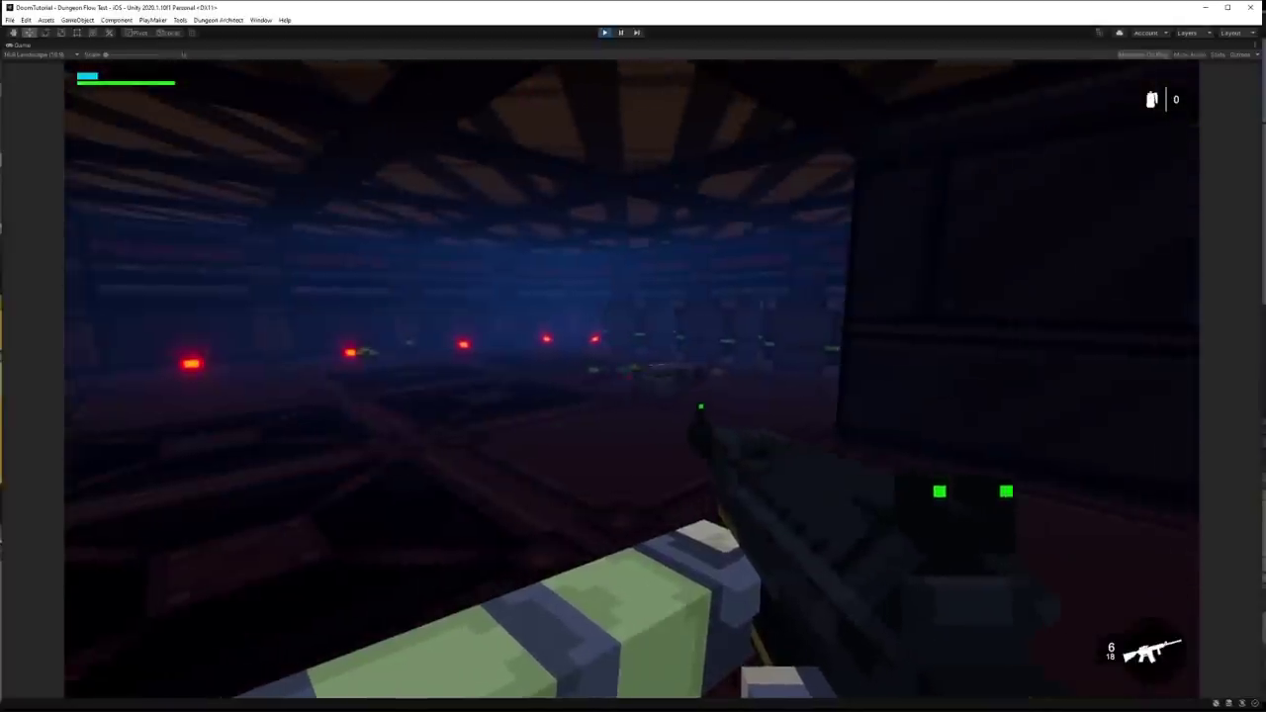
pyautogui.click(630, 377)
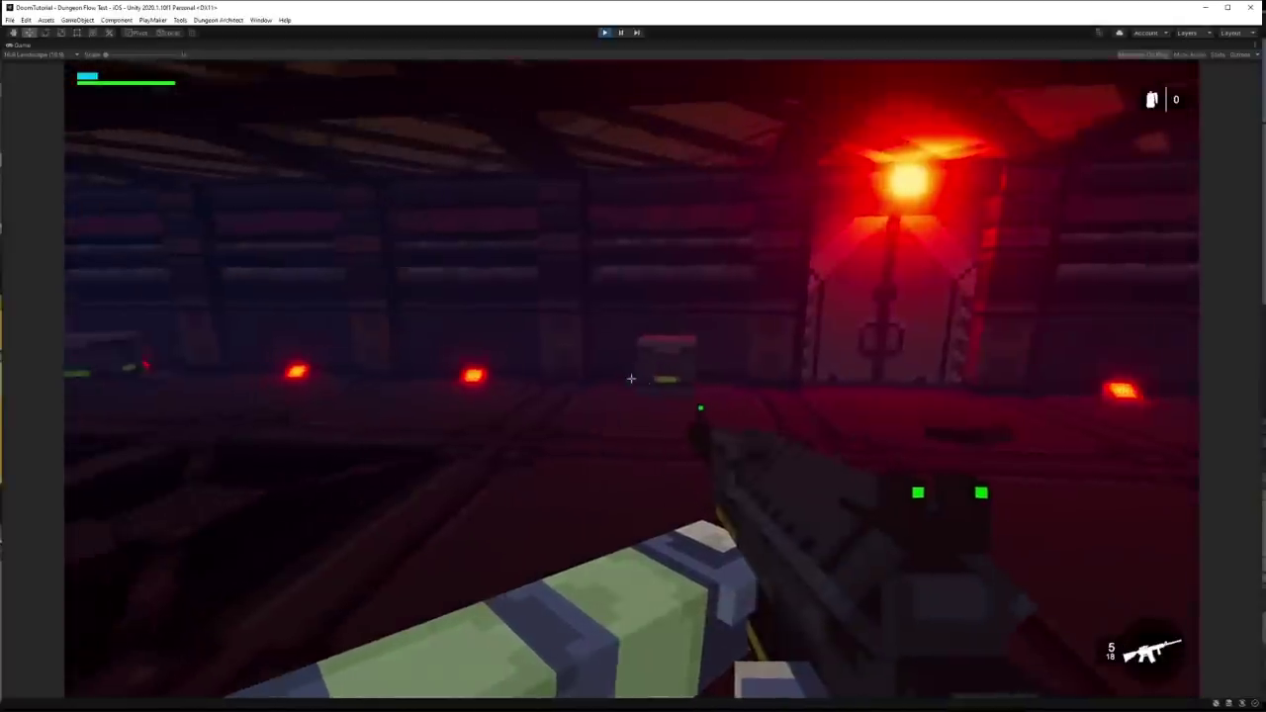
# Step: Pick up the revolver ammo, aim and fire the revolver down the corridor, then stop play mode
pyautogui.press('w')
pyautogui.press('2')
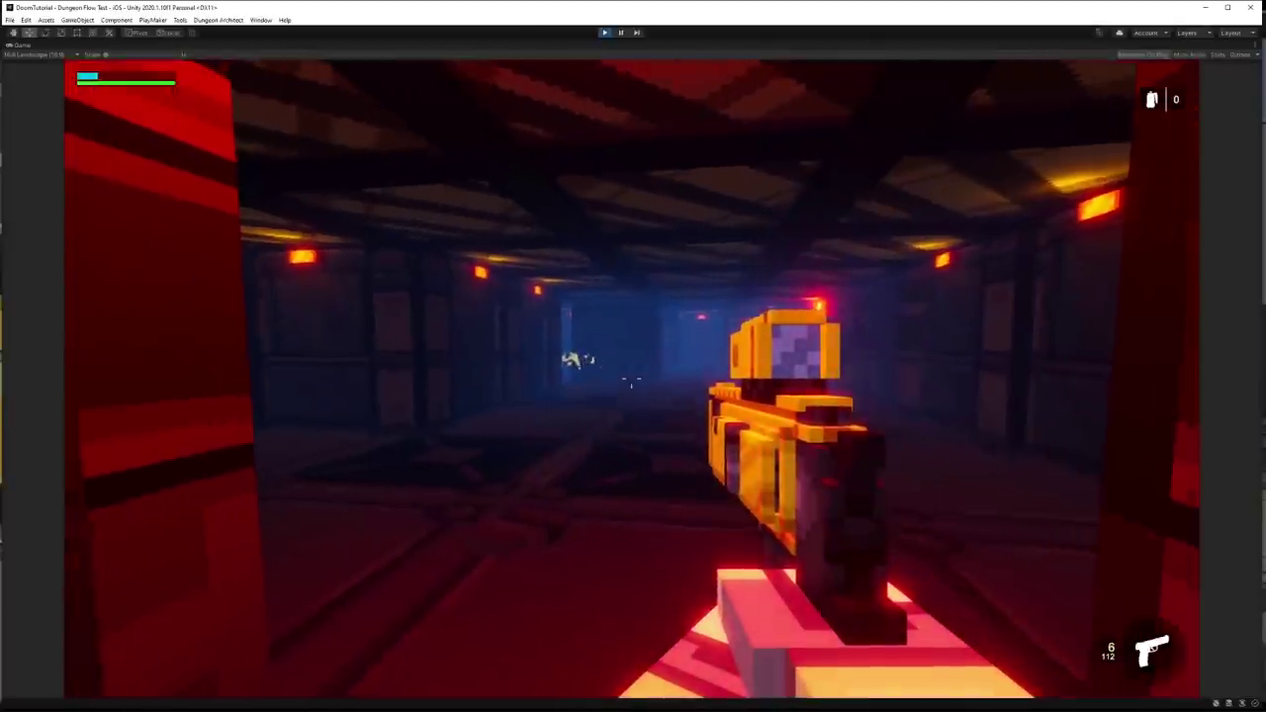
pyautogui.rightClick(629, 377)
pyautogui.rightClick(629, 377)
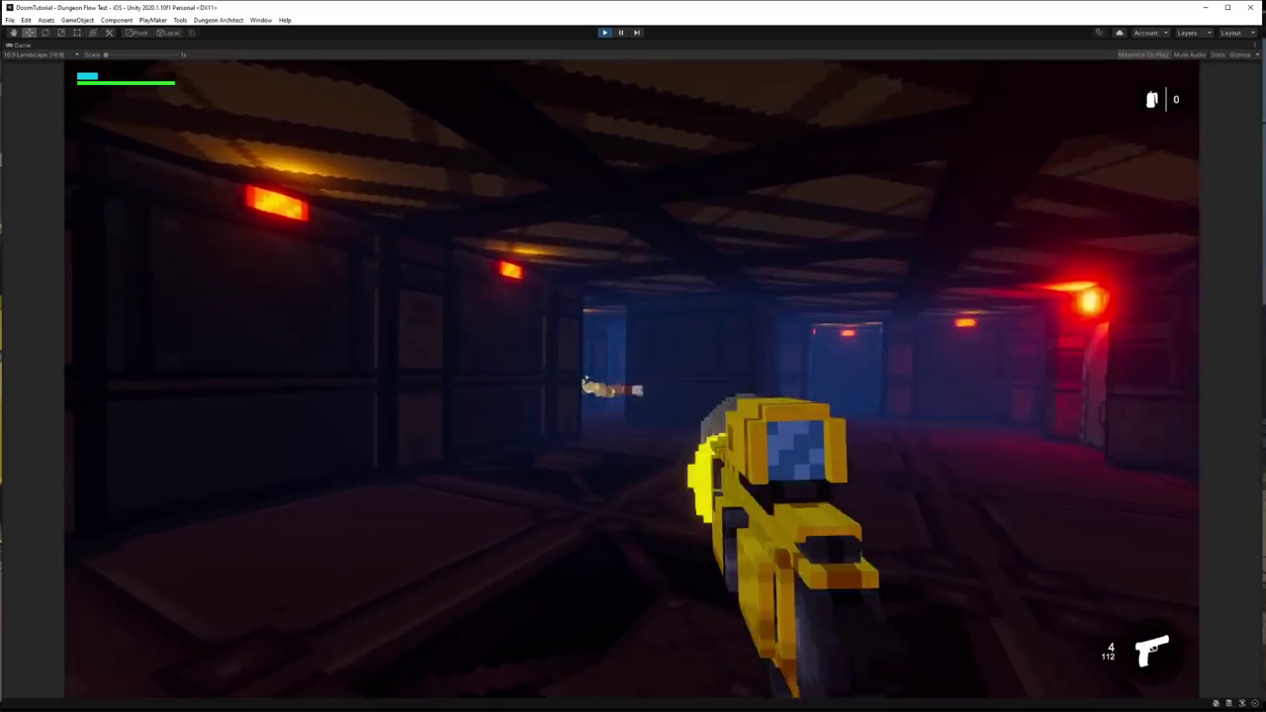
pyautogui.click(630, 378)
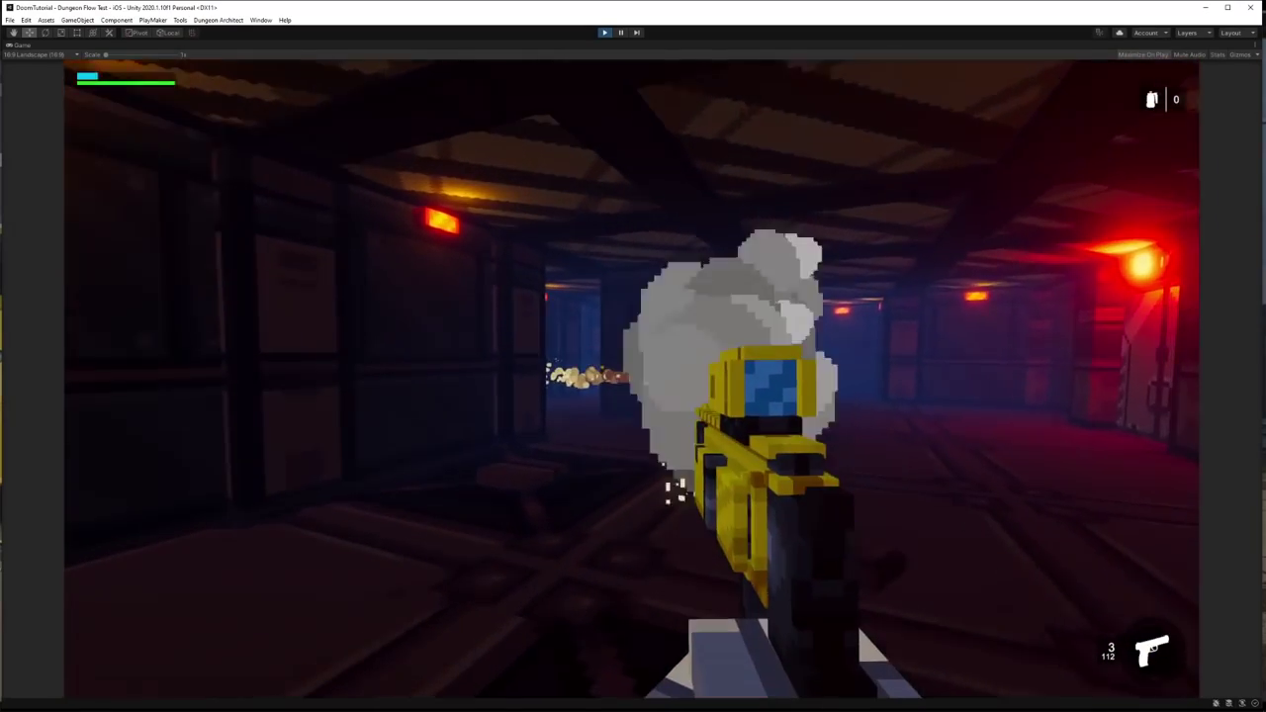
pyautogui.click(630, 378)
pyautogui.click(630, 378)
pyautogui.click(630, 378)
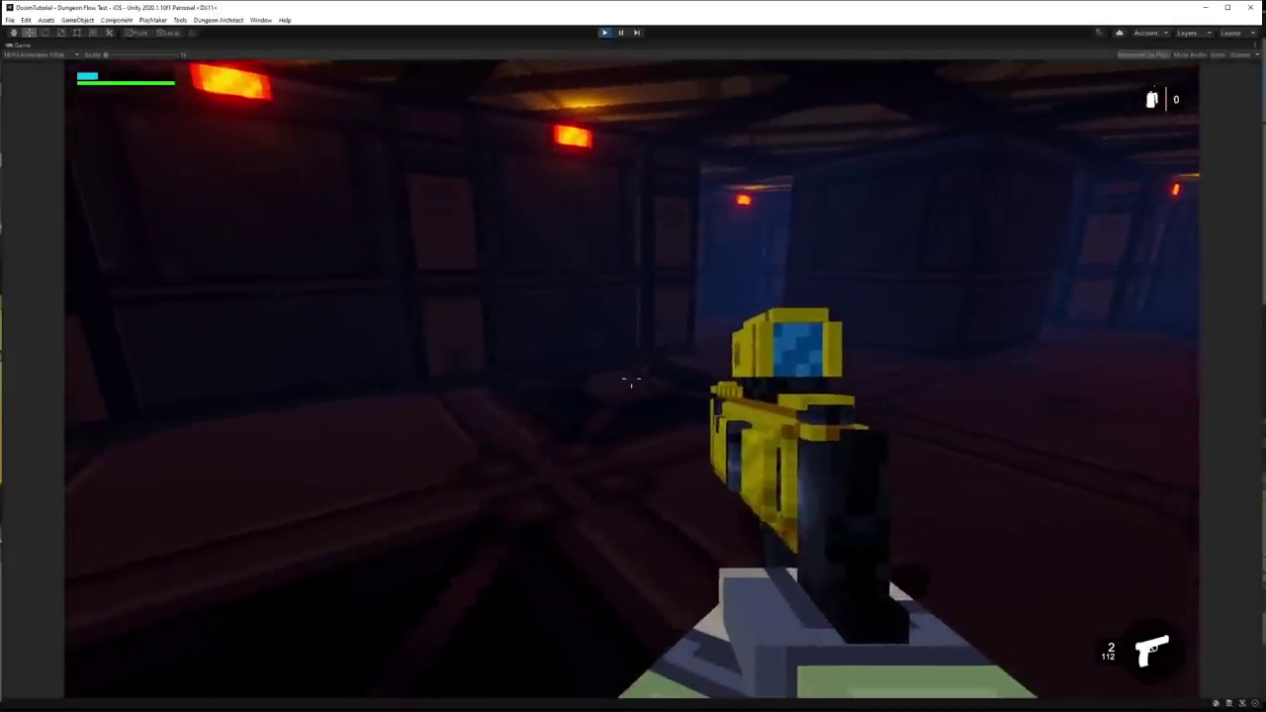
pyautogui.press('Escape')
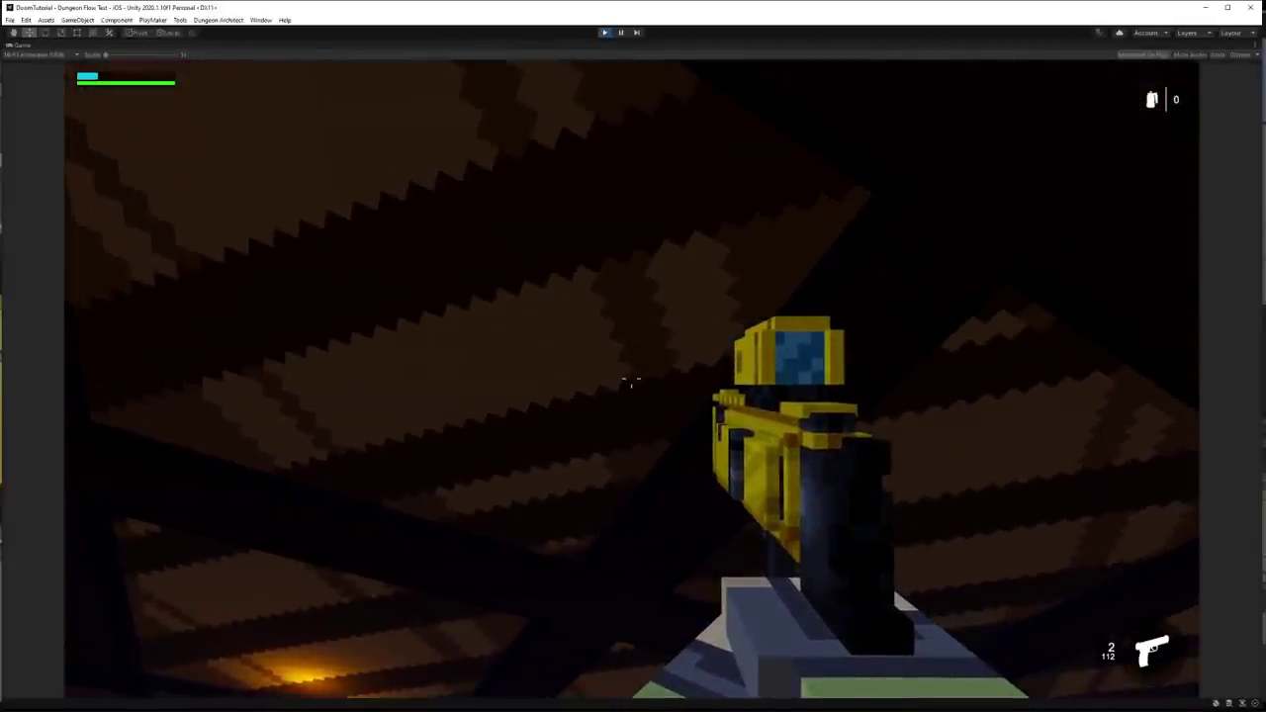
pyautogui.click(604, 31)
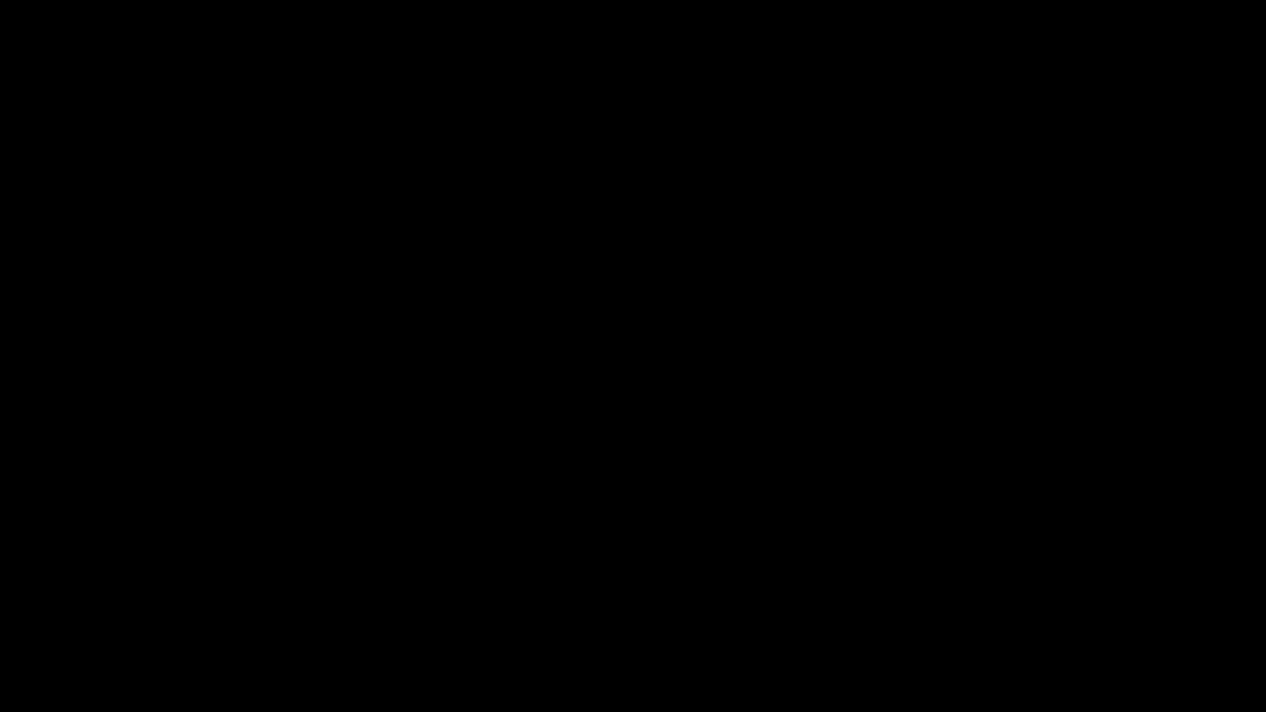